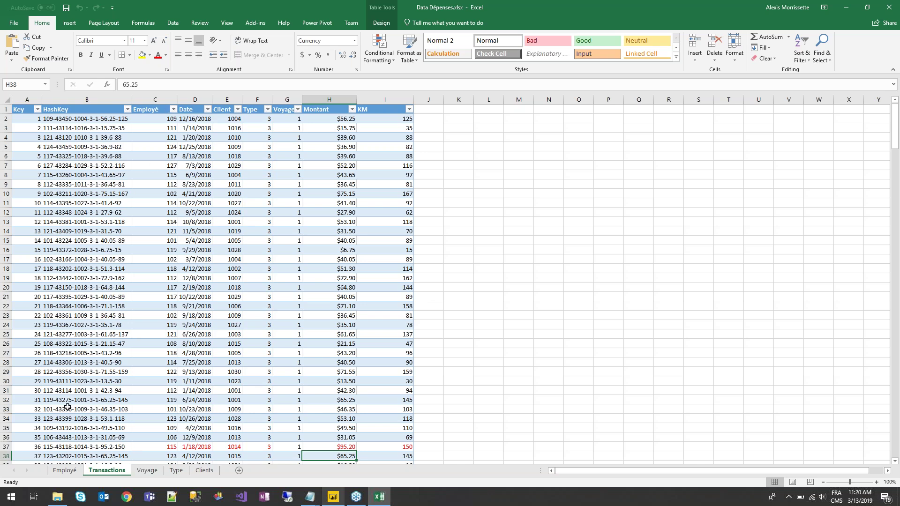
- Review the Employé, Type, Clients and Voyage sheets of the expense workbook
left_click(63, 473)
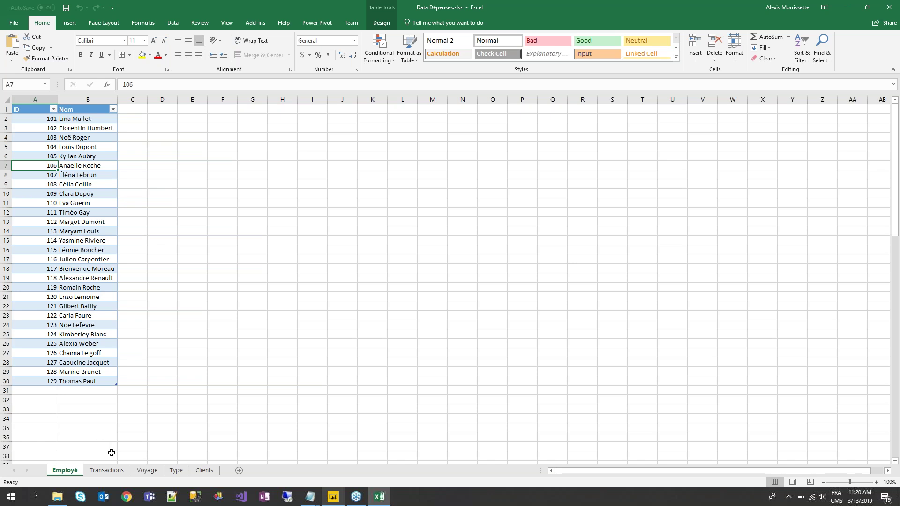
left_click(177, 471)
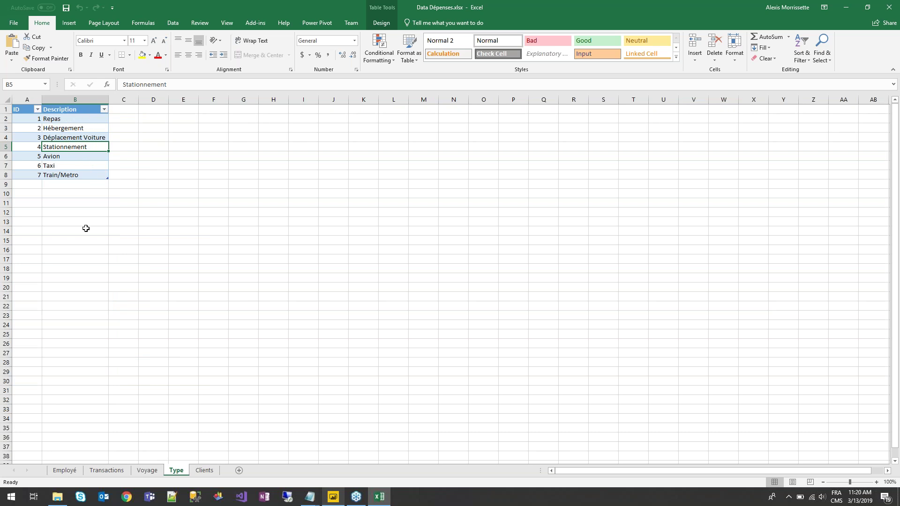
left_click(207, 471)
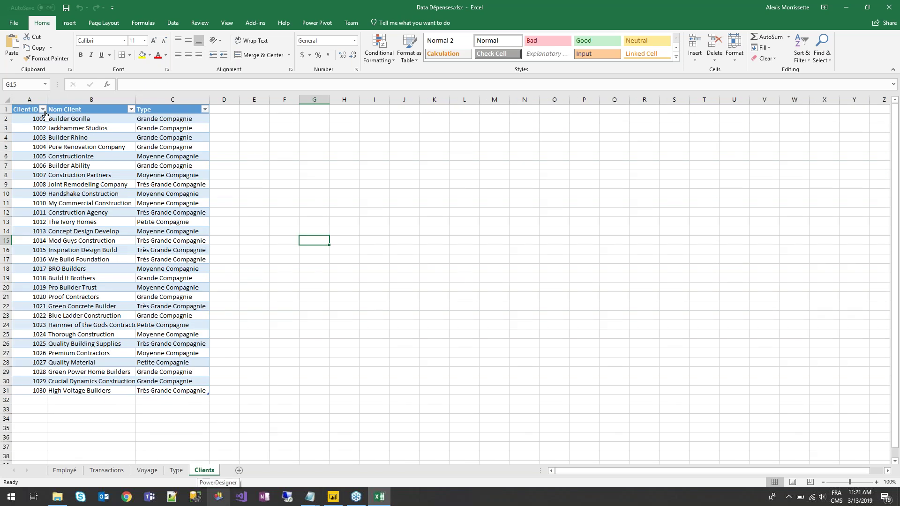
left_click(147, 471)
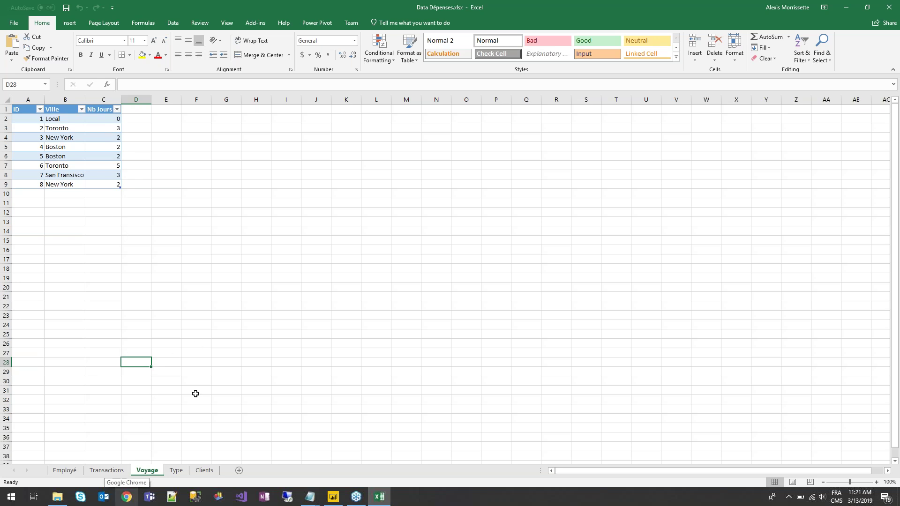
- Switch to Power BI Desktop and connect to the Excel workbook Data Dépenses.xlsx in the Webinaire folder
left_click(338, 501)
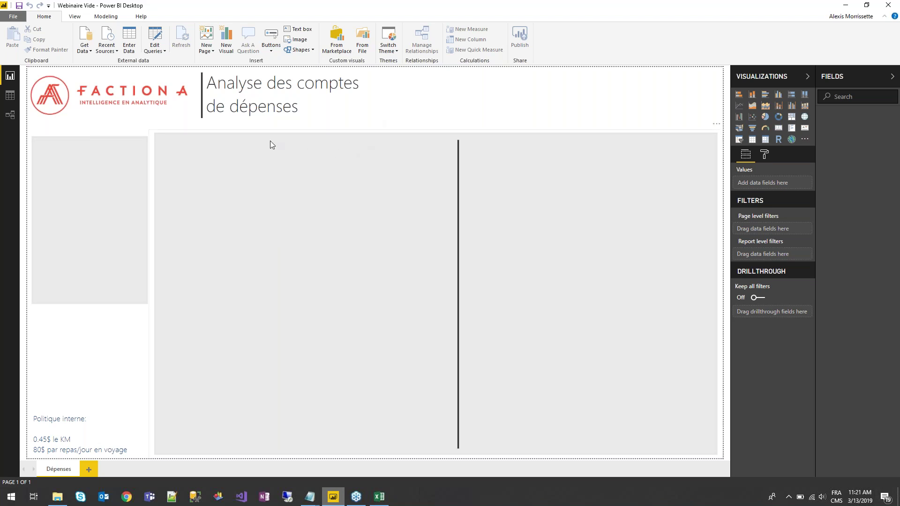
left_click(84, 36)
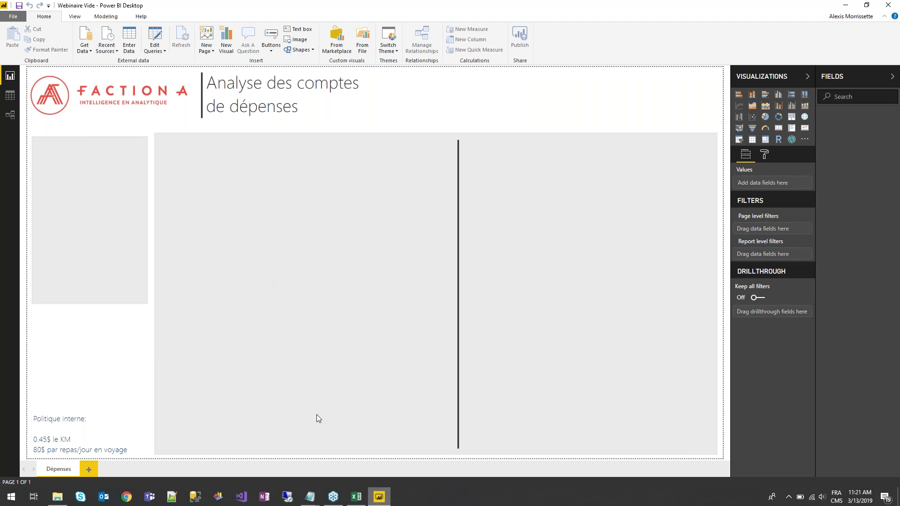
left_click(87, 34)
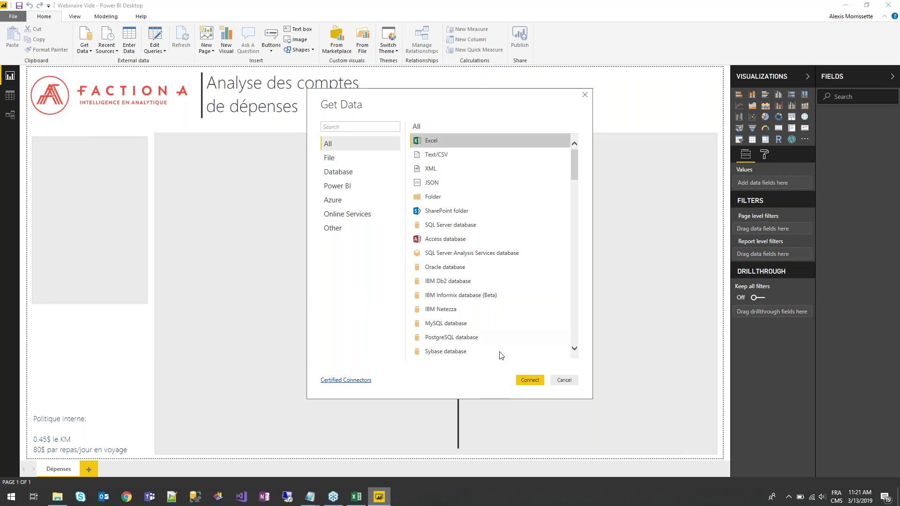
left_click(525, 381)
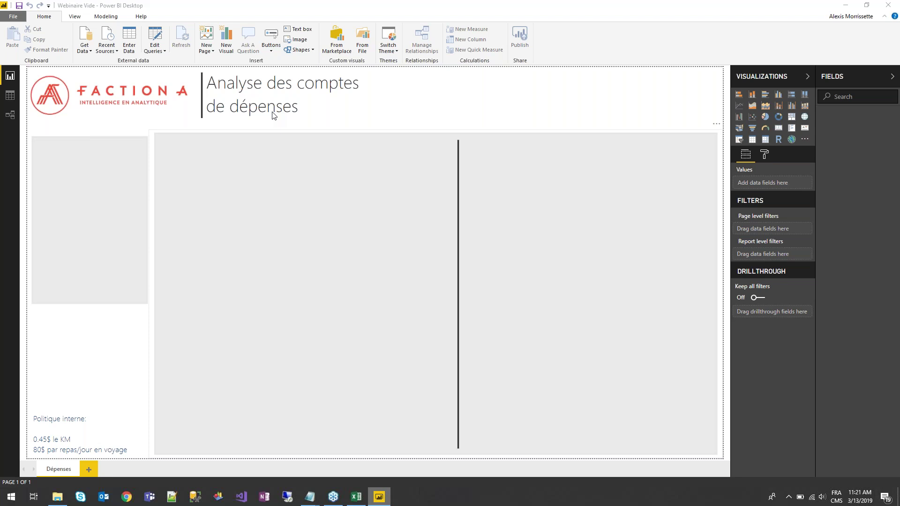
left_click(27, 149)
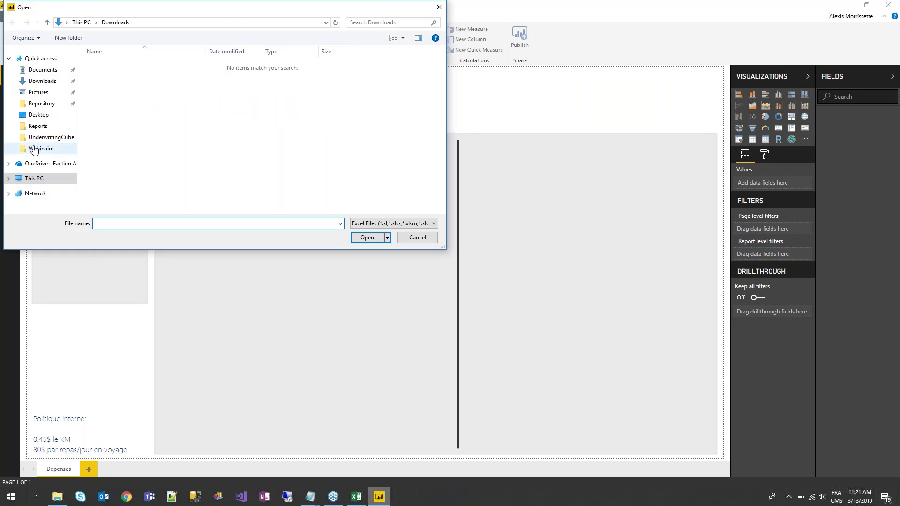
left_click(119, 96)
double_click(119, 95)
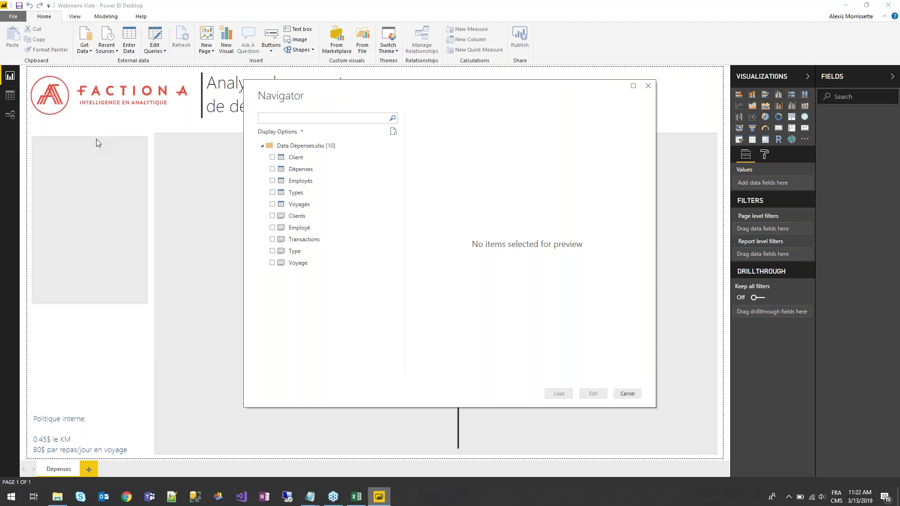
- Load the Client, Dépenses, Employés, Types and Voyages tables from the workbook into the model
left_click(272, 157)
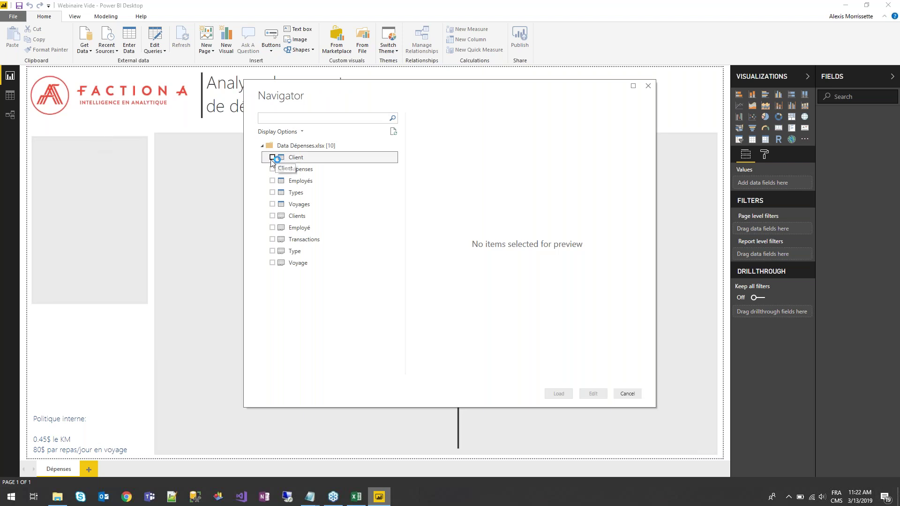
left_click(273, 169)
left_click(274, 181)
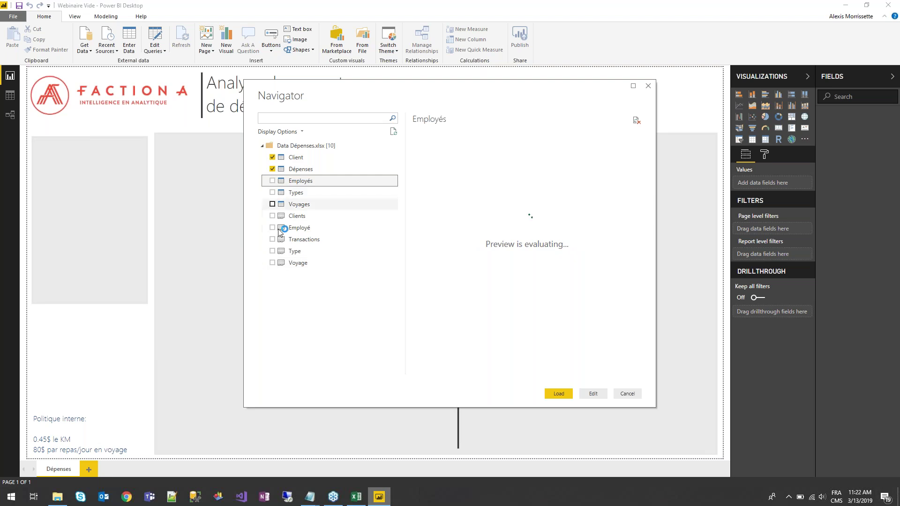
left_click(273, 204)
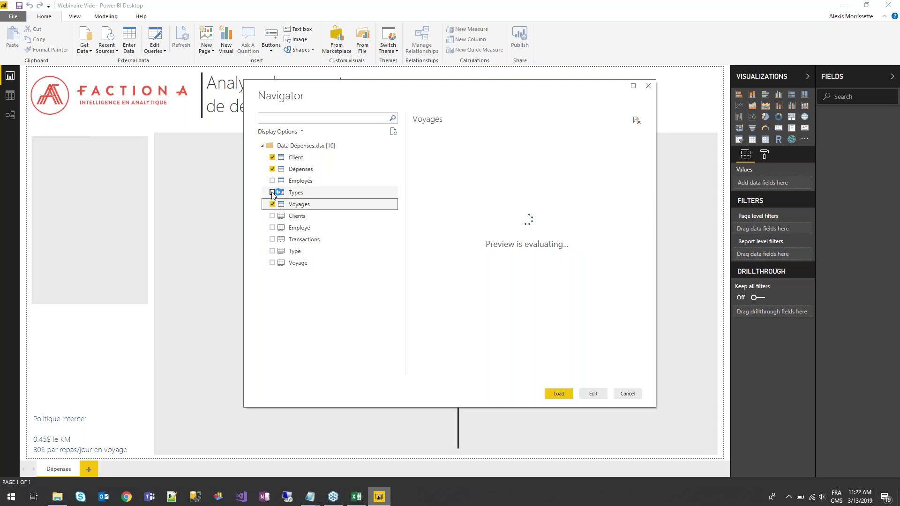
left_click(272, 180)
left_click(273, 192)
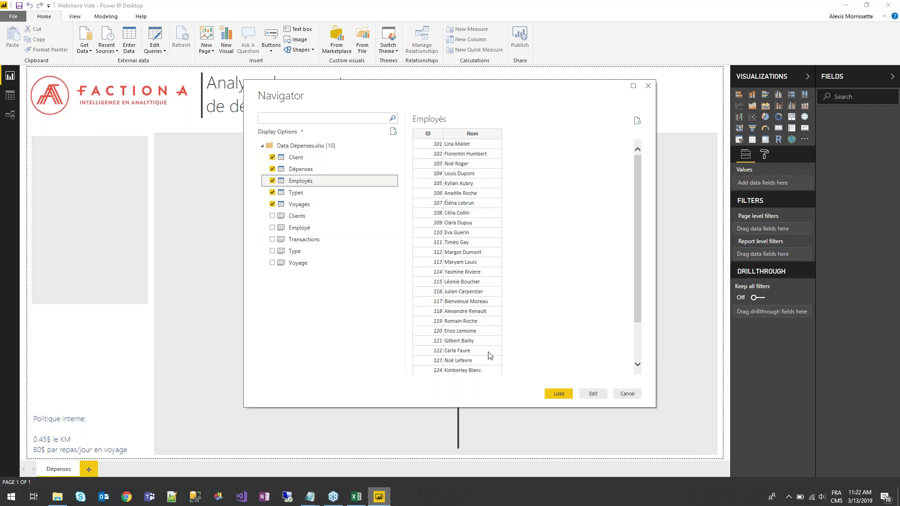
left_click(554, 395)
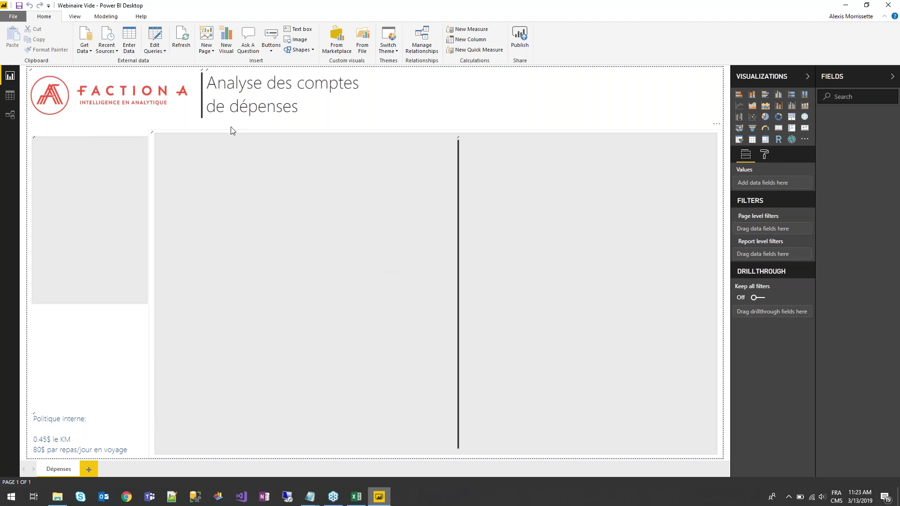
- In the relationship diagram, enlarge the Dépenses table to show all its fields and move Types below Voyages
left_click(10, 117)
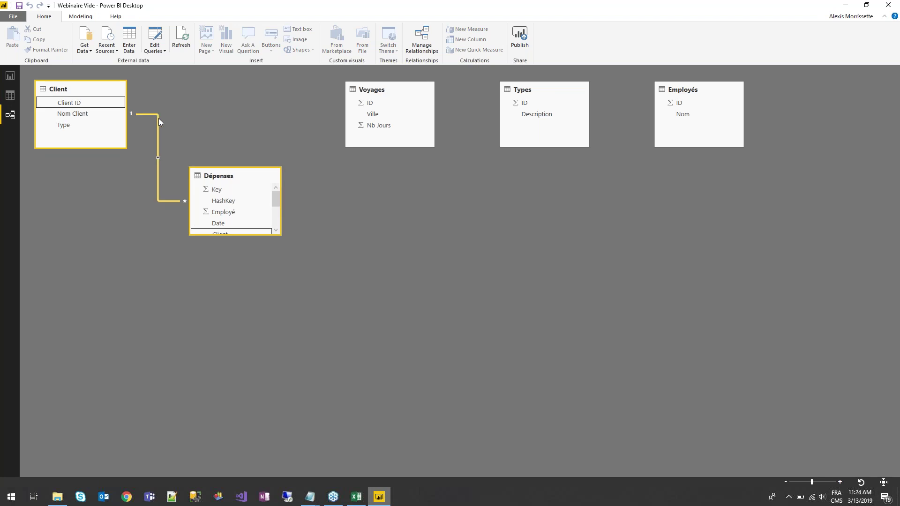
left_click_drag(239, 234, 220, 322)
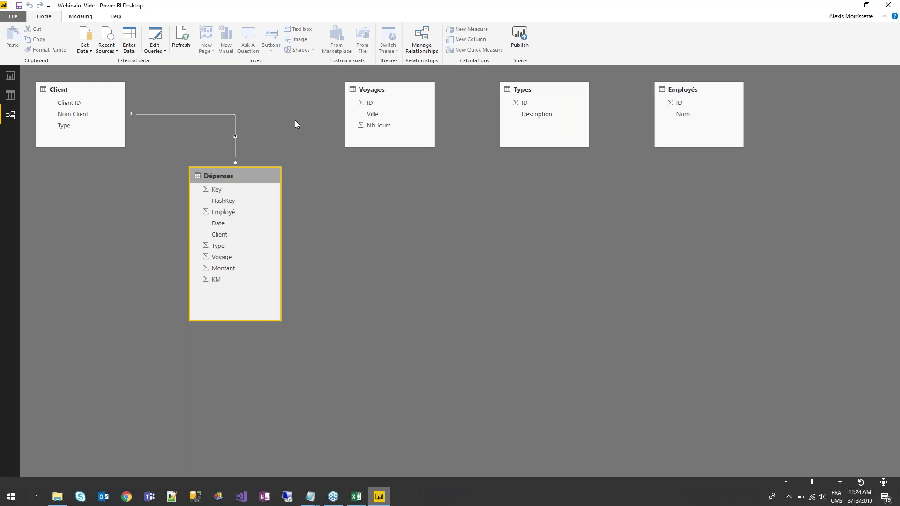
left_click_drag(524, 89, 385, 184)
- Relate the ID fields of Employés, Types and Voyages to the Employé, Type and Voyage fields of Dépenses
left_click_drag(693, 87, 230, 215)
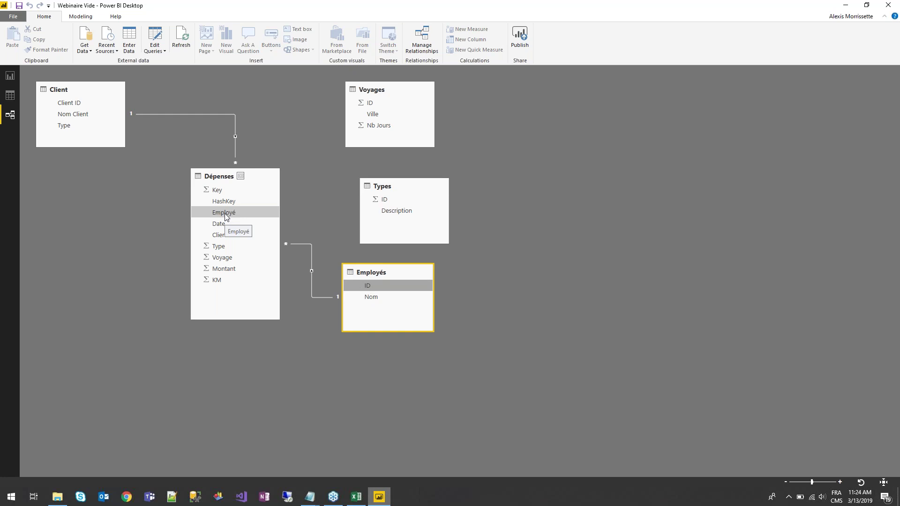
left_click_drag(379, 200, 222, 246)
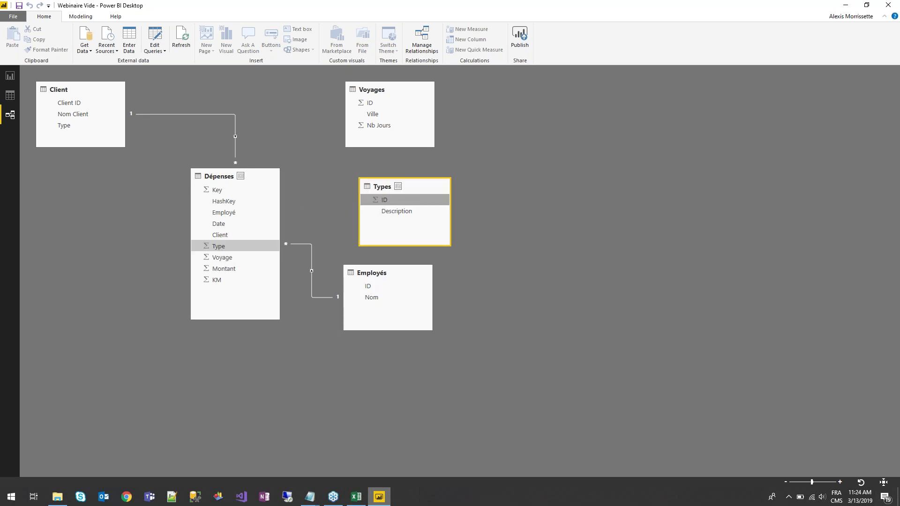
left_click(371, 95)
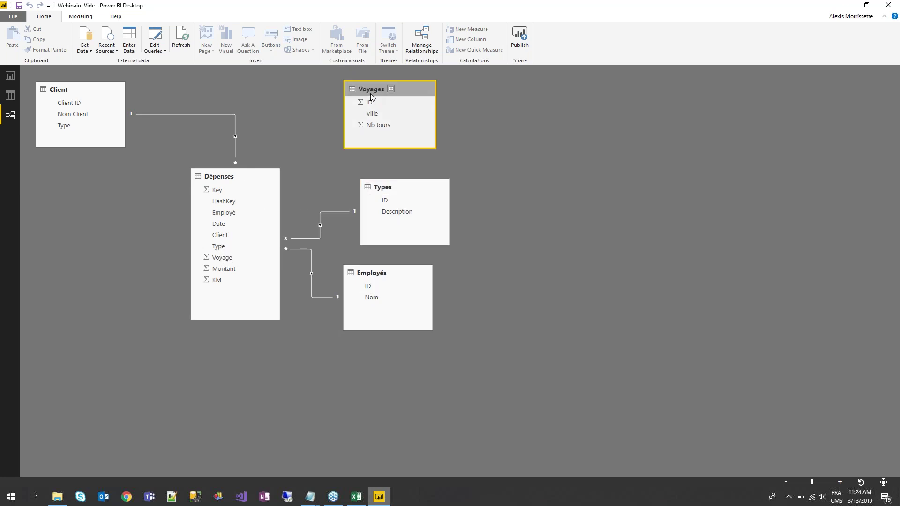
left_click_drag(370, 102, 232, 259)
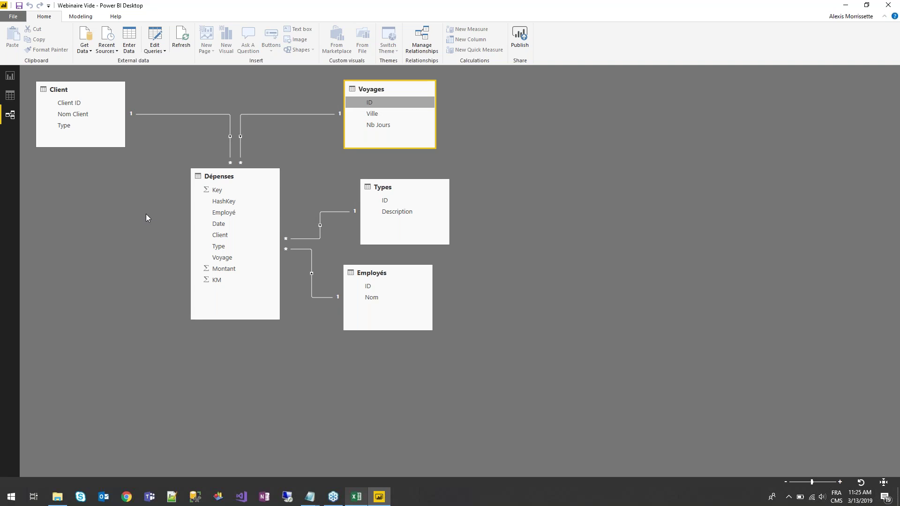
- Switch to Notepad and copy the whole date-table formula from Table Dates.txt
left_click(311, 496)
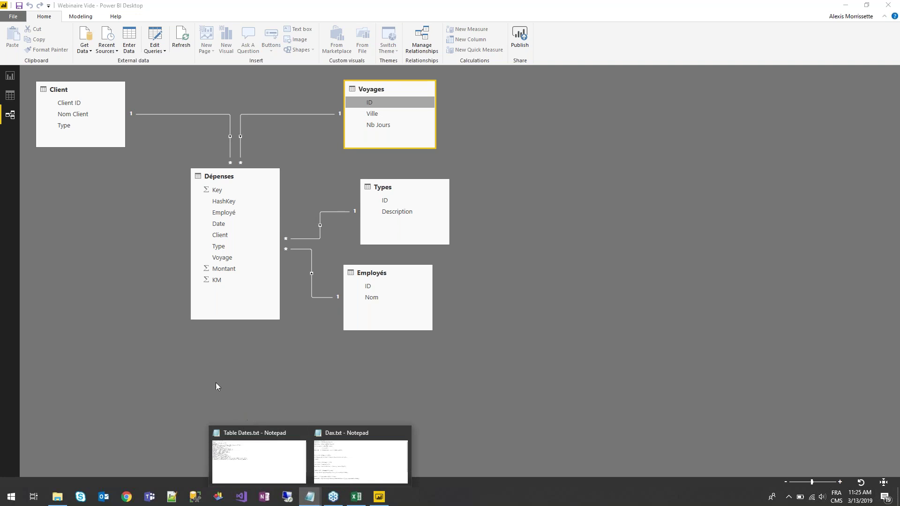
left_click(234, 443)
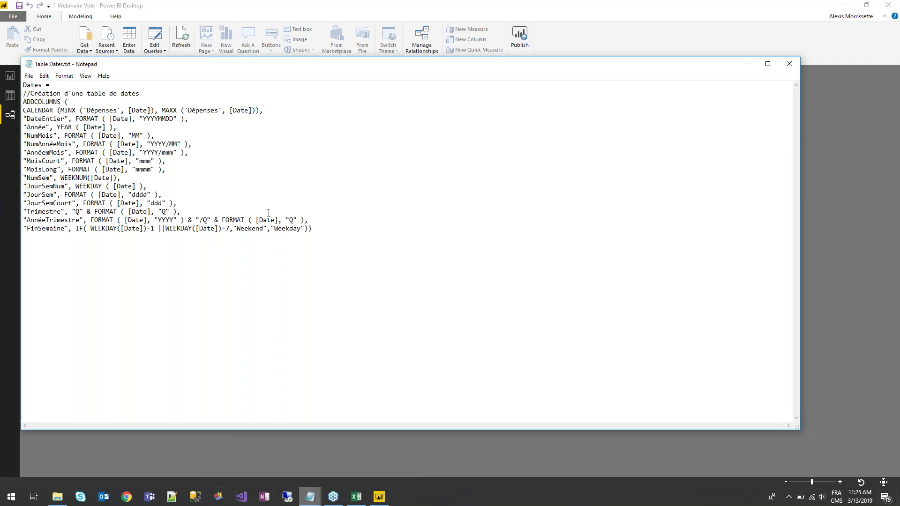
left_click_drag(333, 233, 16, 82)
key("ctrl+c")
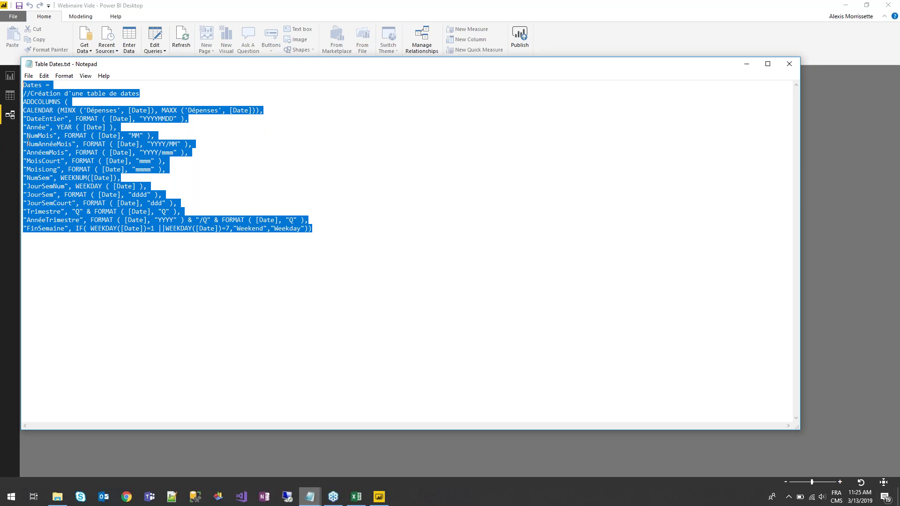
- Back in Power BI Desktop, create a calculated table named Dates from the copied ADDCOLUMNS and CALENDAR formula
left_click(136, 10)
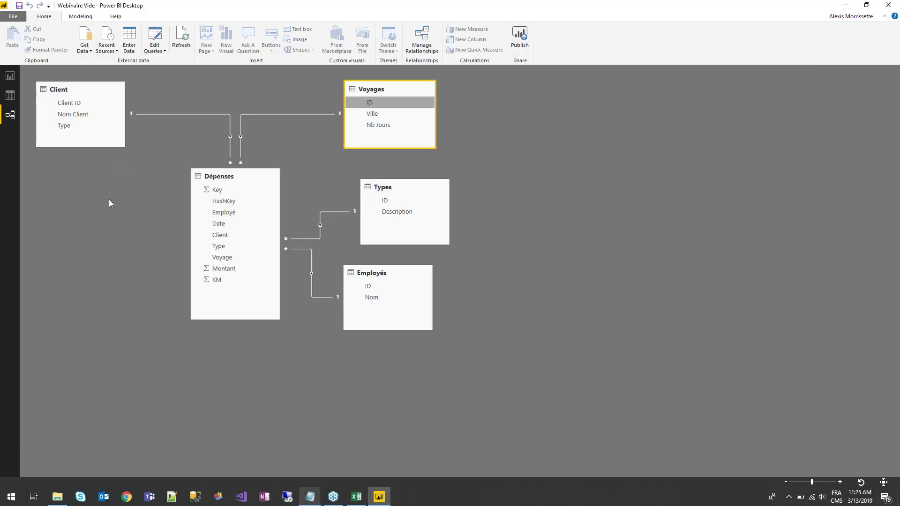
left_click(82, 18)
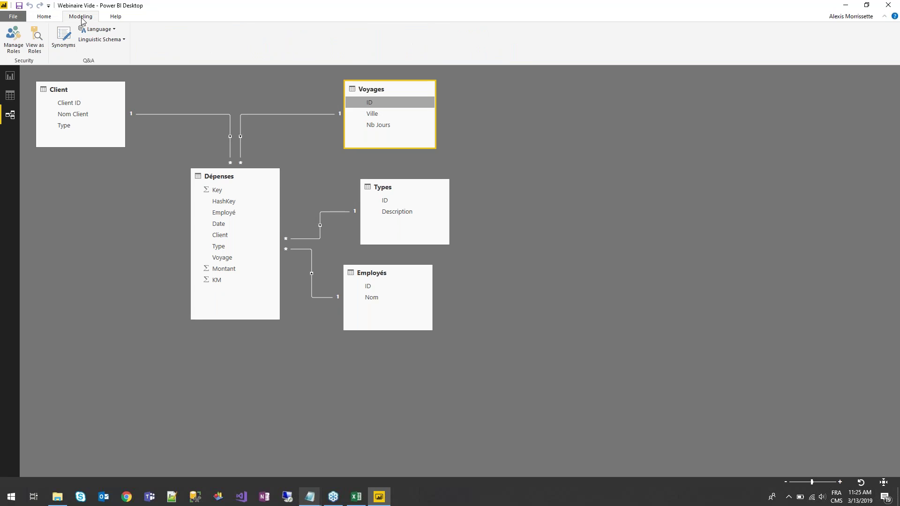
left_click(44, 16)
left_click(9, 96)
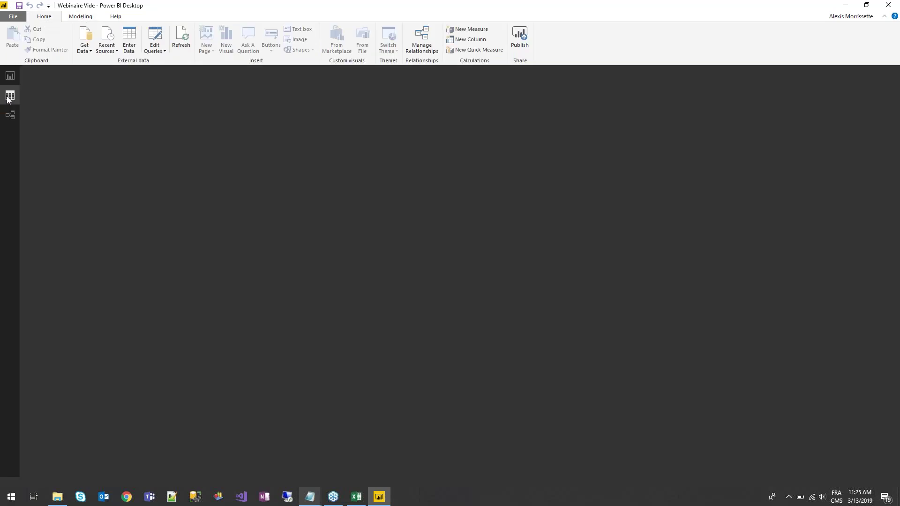
left_click(84, 18)
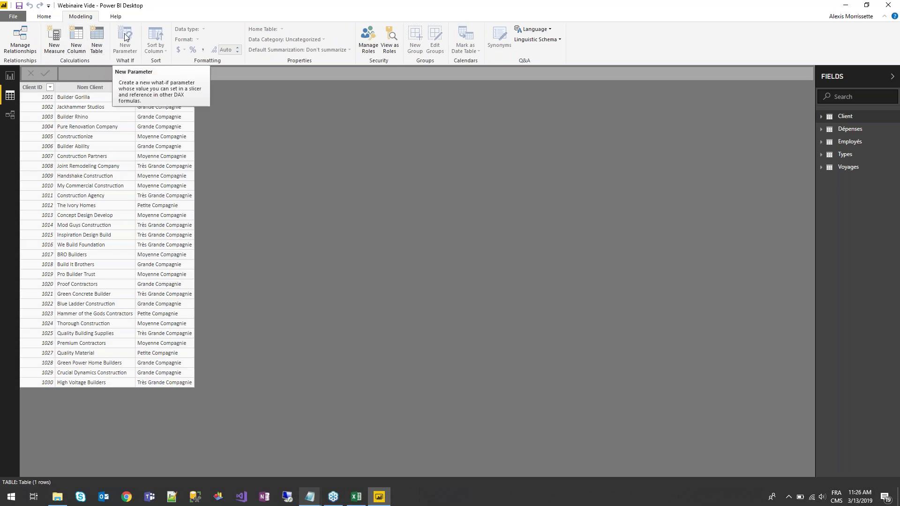
left_click(96, 39)
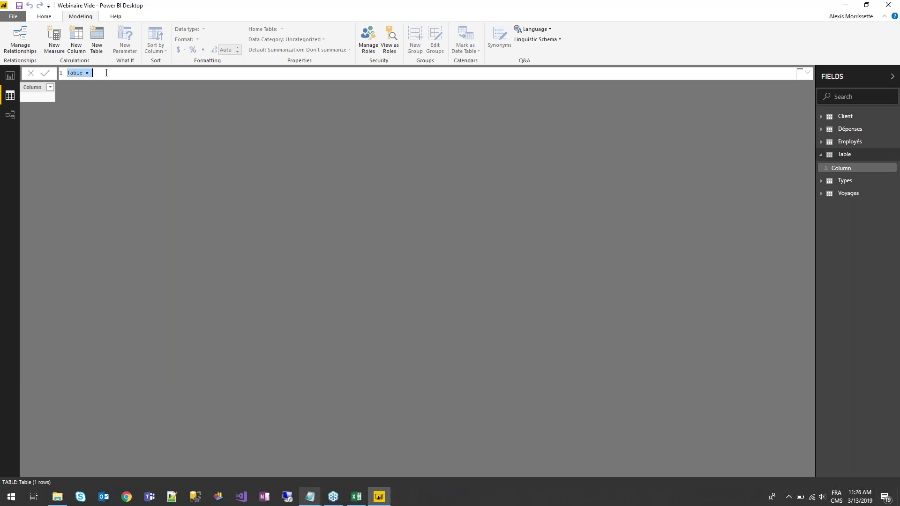
key("ctrl+v")
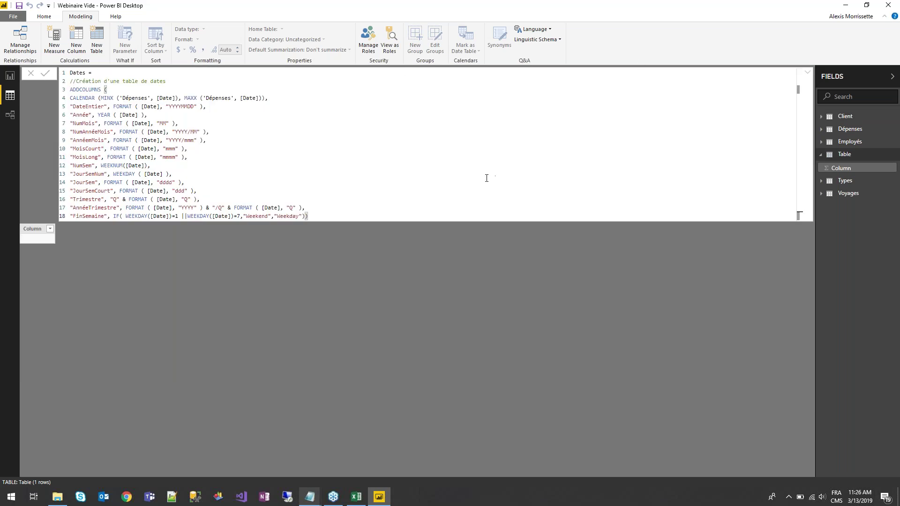
key("Return")
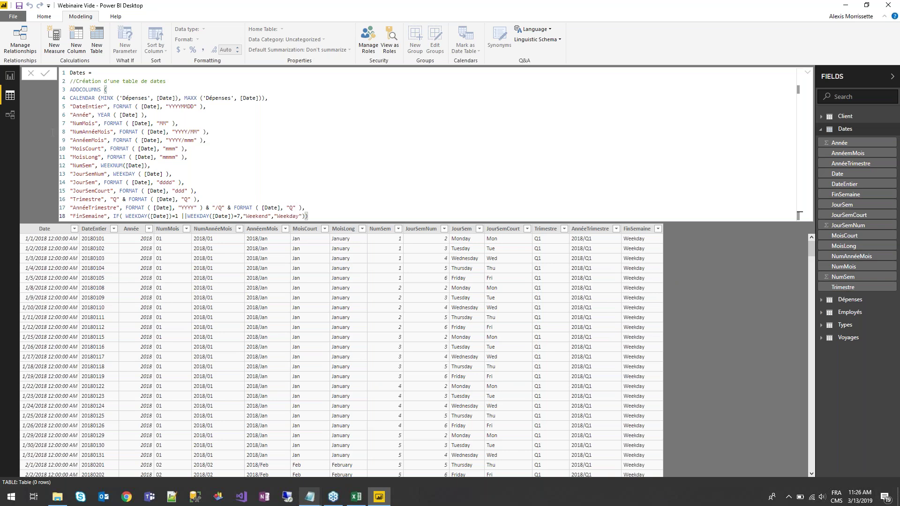
- Relate the Date field of the Dates table to the Date field of Dépenses in the relationship diagram
left_click(10, 115)
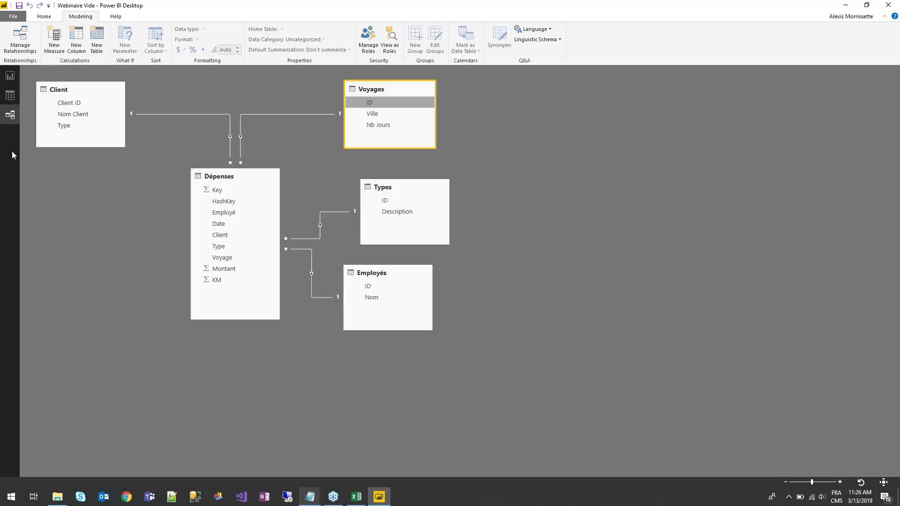
left_click_drag(498, 184, 219, 223)
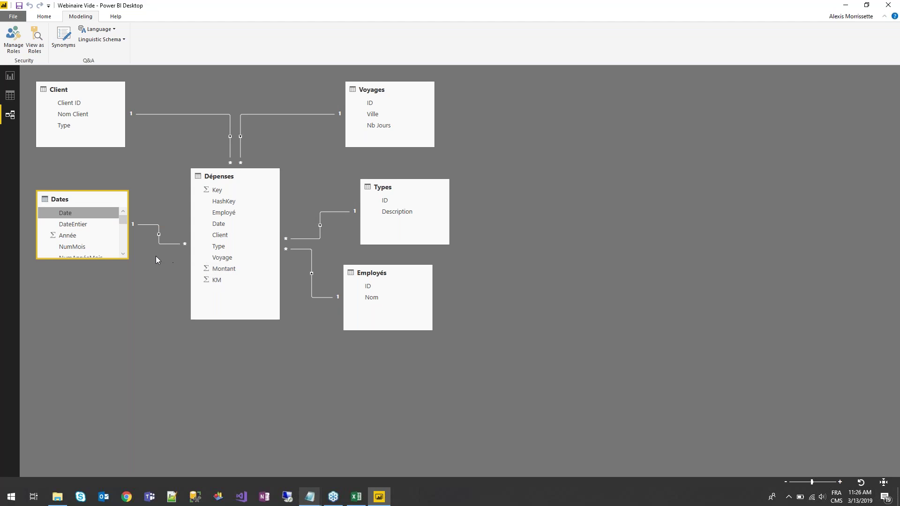
- Start a new measure in the report view, and copy the Somme Montant formula from Dax.txt in Notepad
left_click(11, 76)
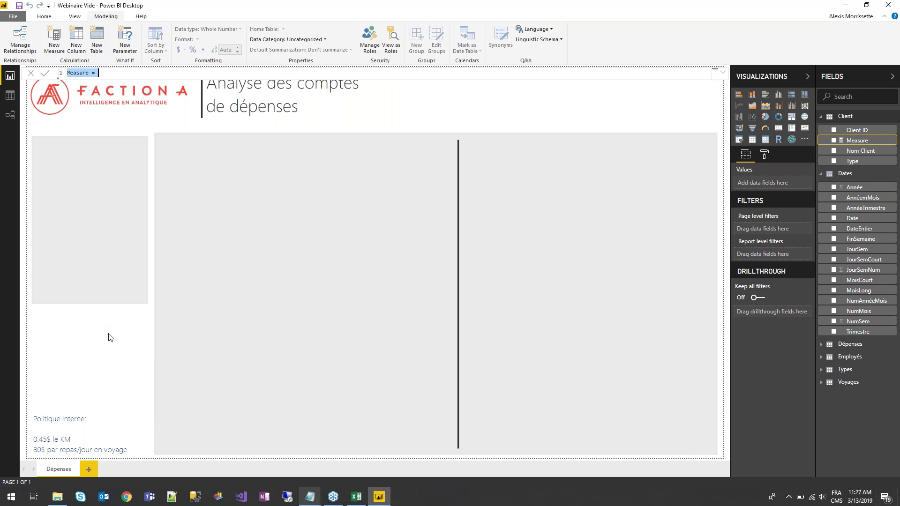
left_click(311, 505)
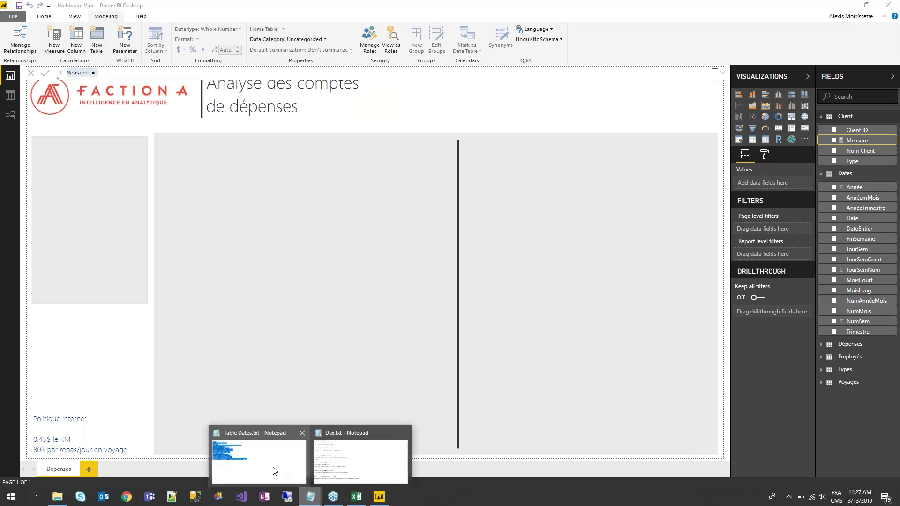
left_click(340, 466)
key("shift+Home")
key("ctrl+c")
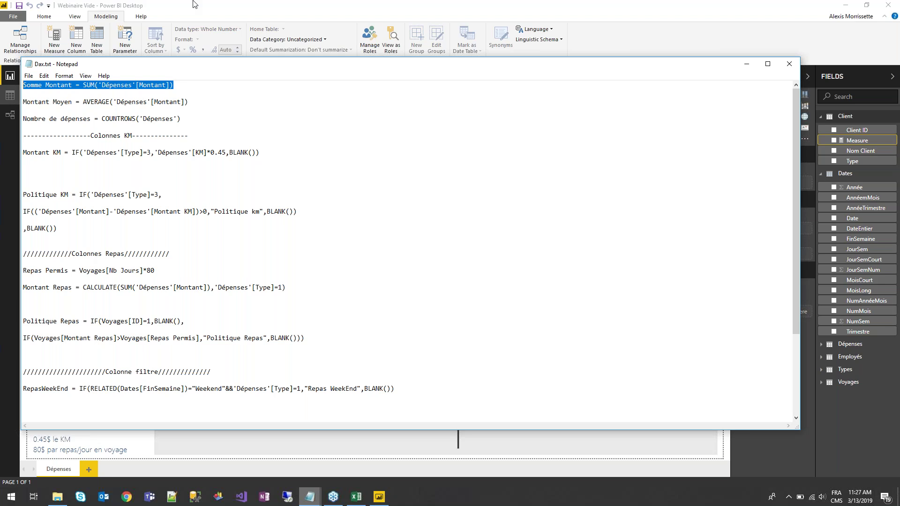
- Back in Power BI Desktop, create the measure Somme Montant = SUM('Dépenses'[Montant]) and format it as Currency general
key("alt+Tab")
key("ctrl+v")
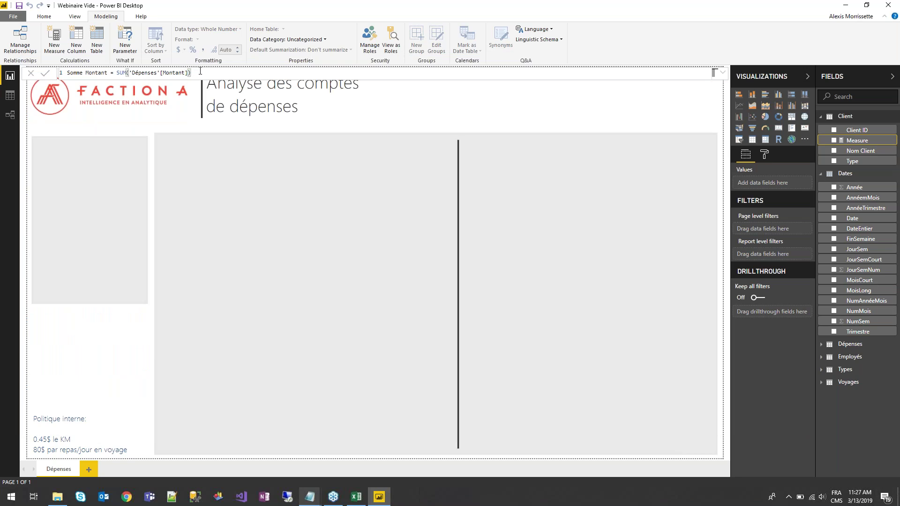
key("Return")
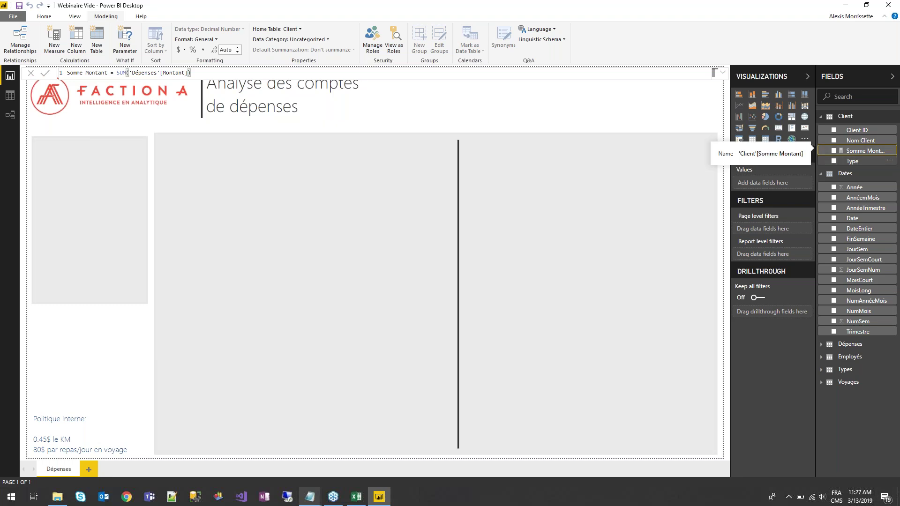
left_click(184, 50)
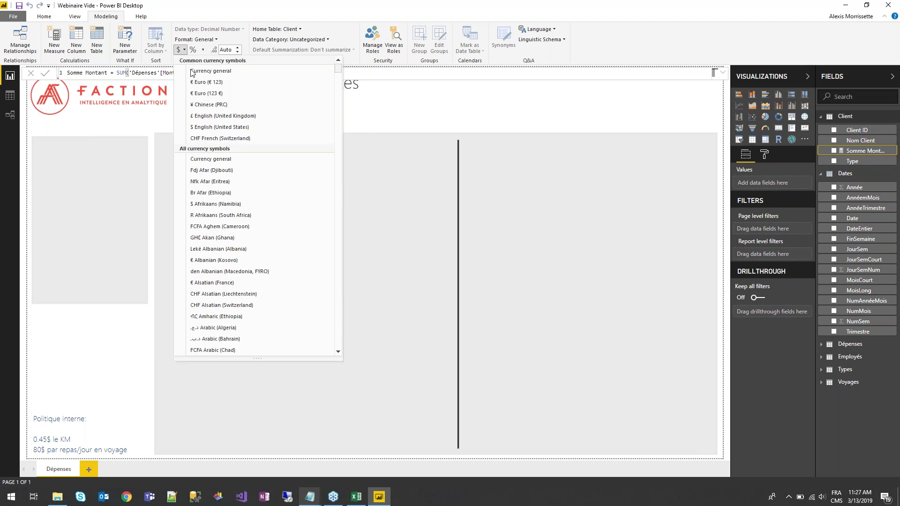
left_click(195, 75)
- Create the measure Montant Moyen = AVERAGE('Dépenses'[Montant]) from the formula in Dax.txt
mouse_move(310, 500)
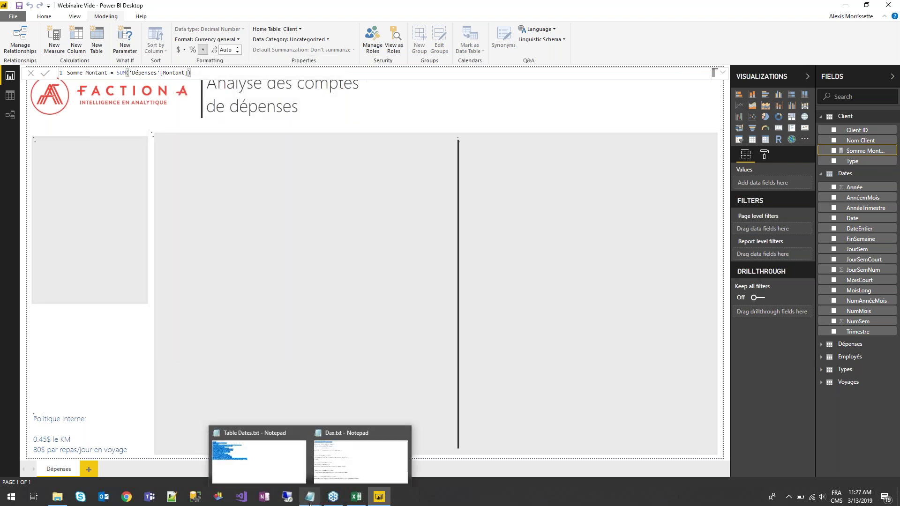
left_click(331, 468)
left_click_drag(188, 102, 20, 102)
key("ctrl+c")
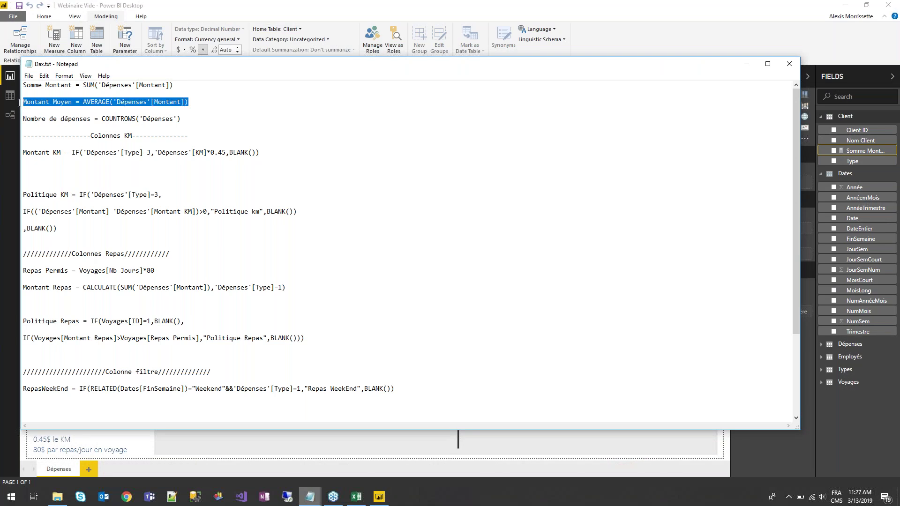
left_click(229, 5)
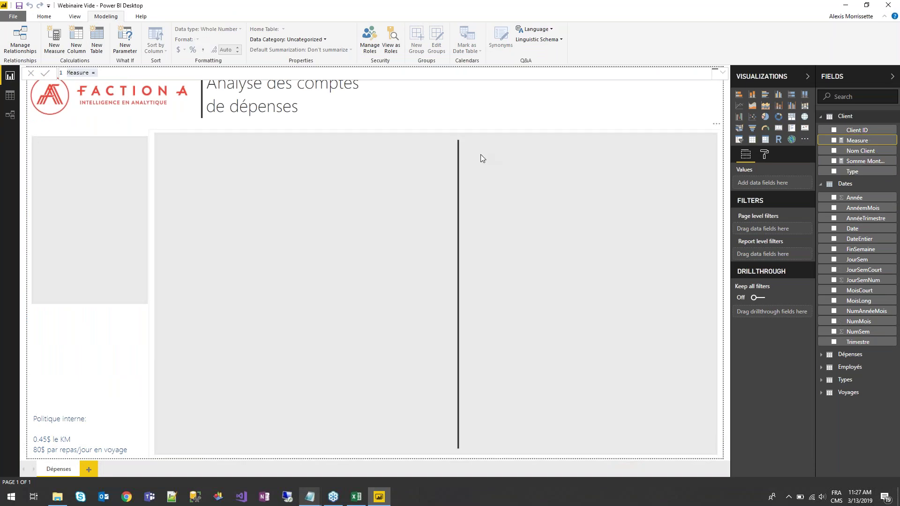
key("ctrl+v")
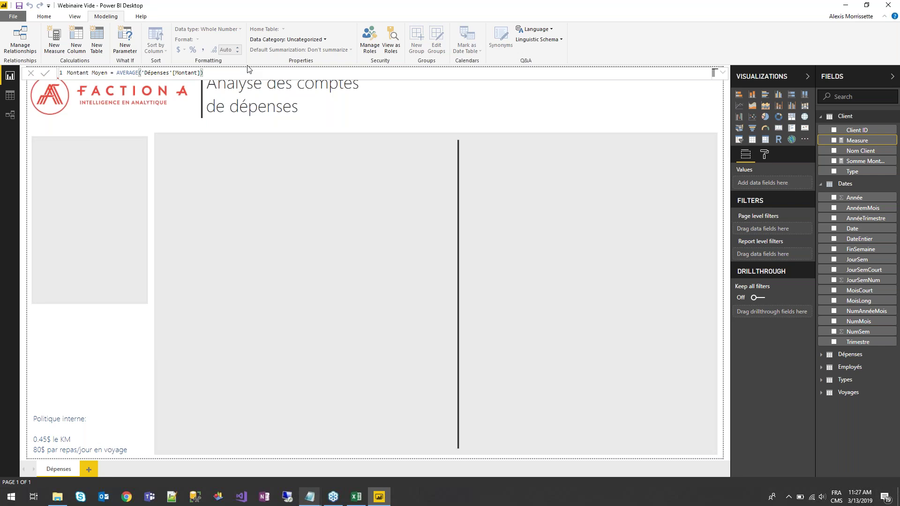
key("Return")
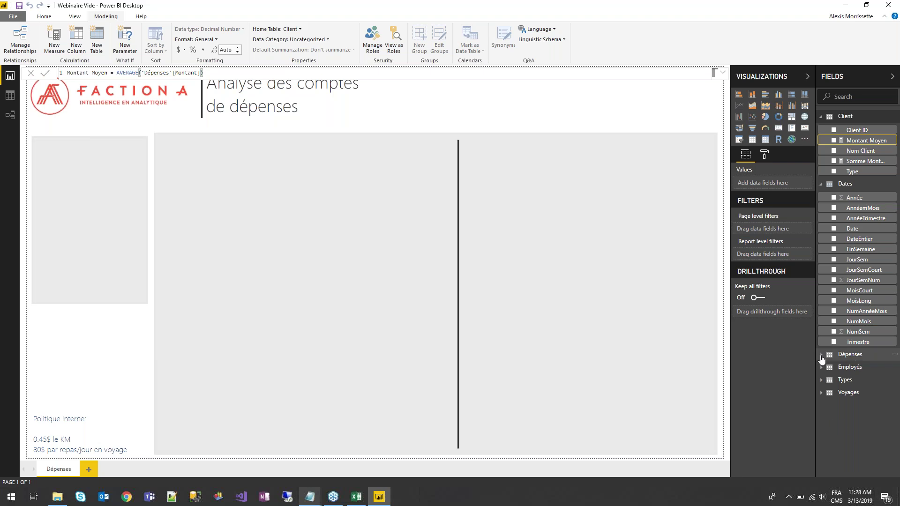
- Expand the Dépenses table's fields, and copy the Nombre de dépenses formula from Dax.txt in Notepad
left_click(821, 359)
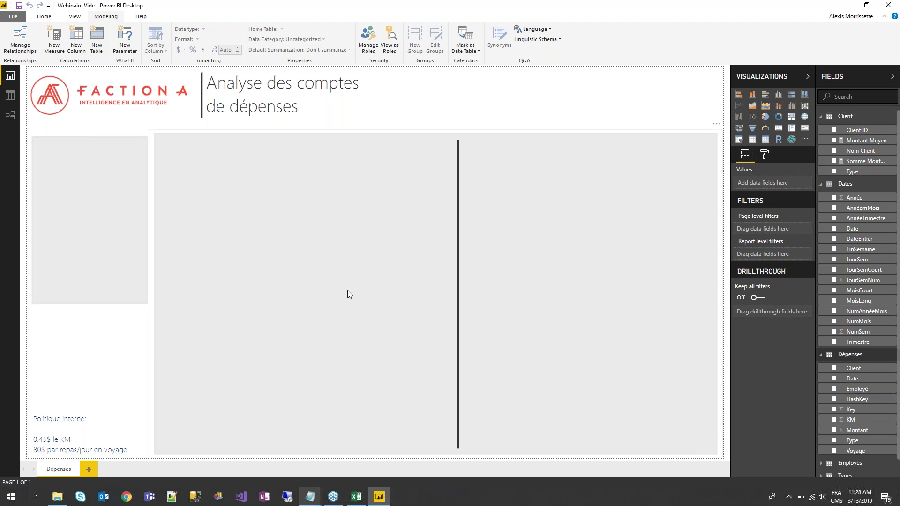
mouse_move(309, 504)
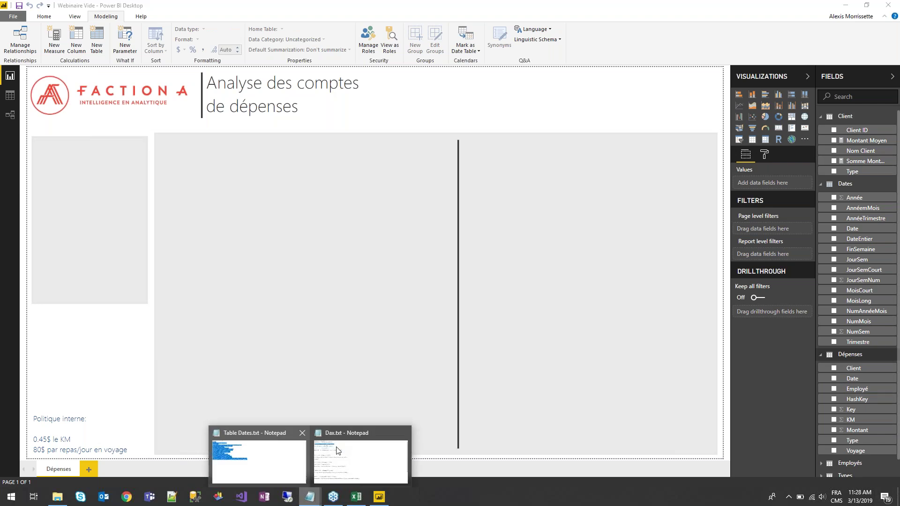
left_click(340, 451)
left_click(197, 144)
left_click_drag(182, 118, 22, 119)
key("ctrl+c")
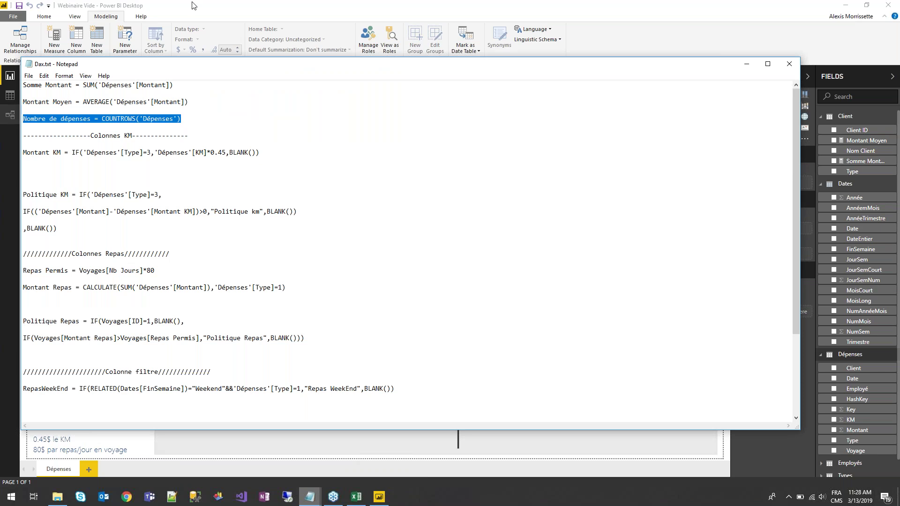
- Back in Power BI Desktop, create the measure Nombre de dépenses = COUNTROWS('Dépenses') in the Dépenses table
left_click(194, 7)
right_click(853, 355)
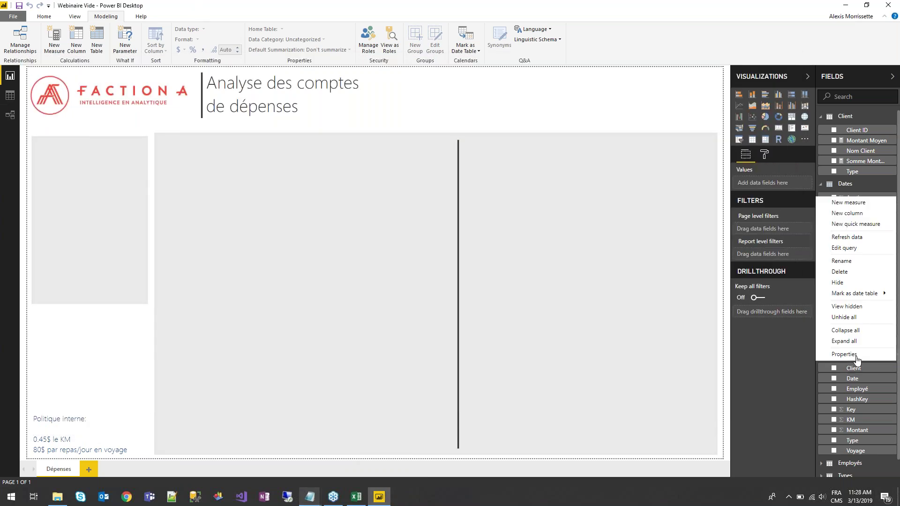
left_click(852, 204)
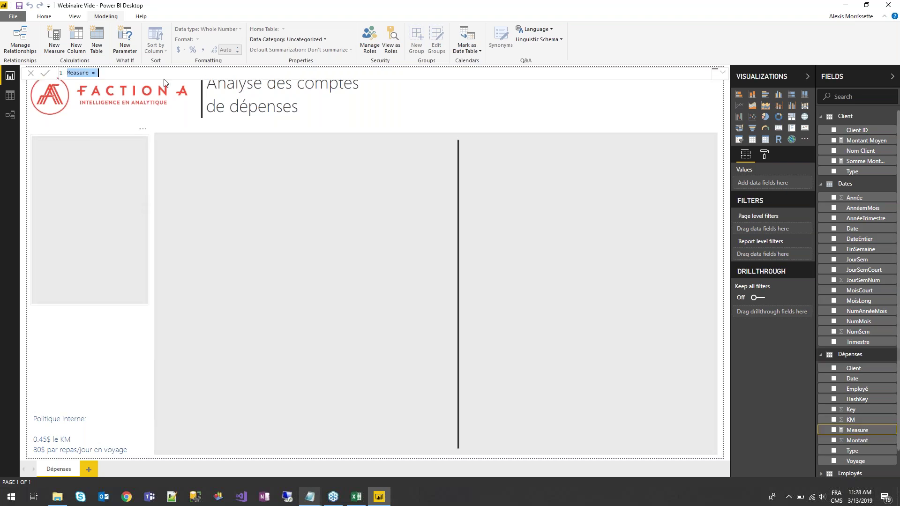
key("ctrl+v")
key("Return")
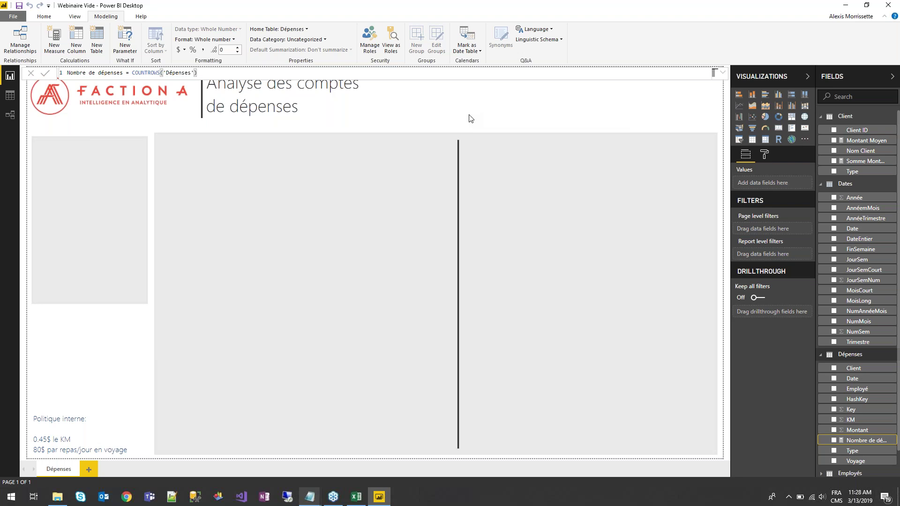
- Add a card visual to the report page, reduce its height and make it show the Somme Montant measure
left_click(706, 108)
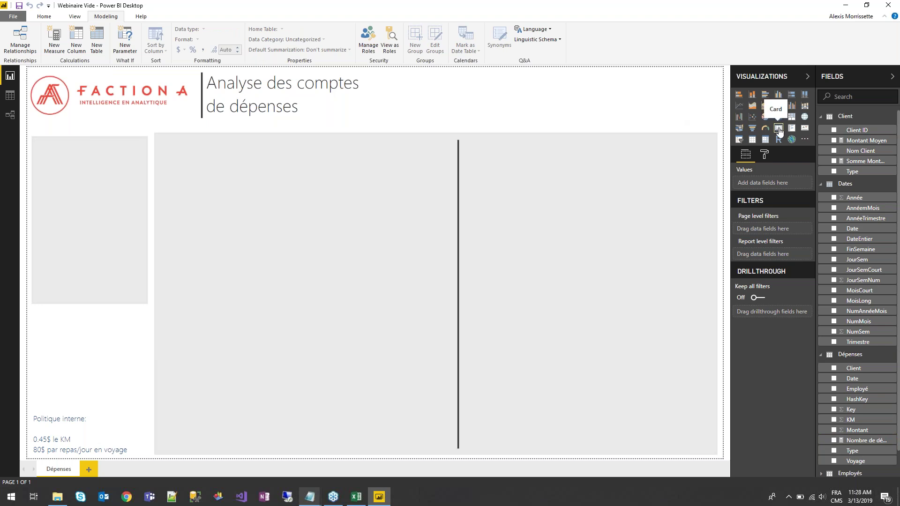
left_click(779, 130)
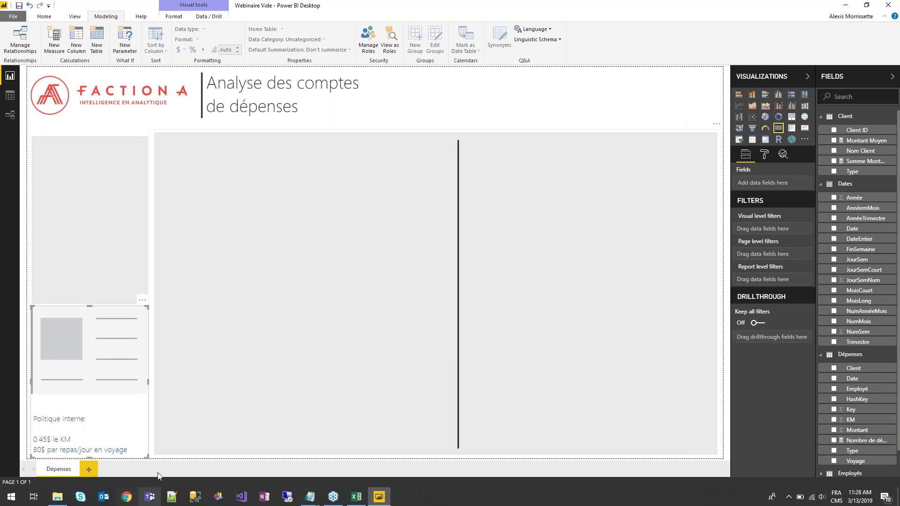
left_click_drag(147, 456, 146, 378)
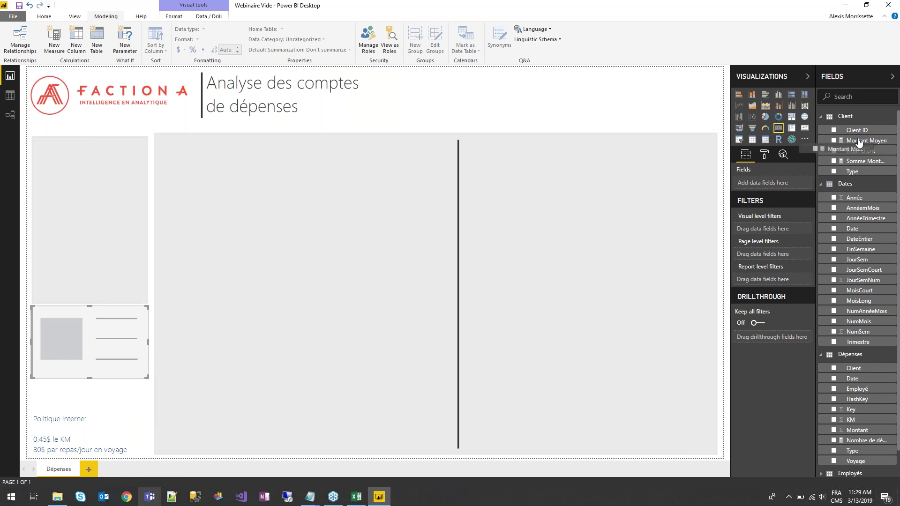
left_click_drag(875, 164, 750, 183)
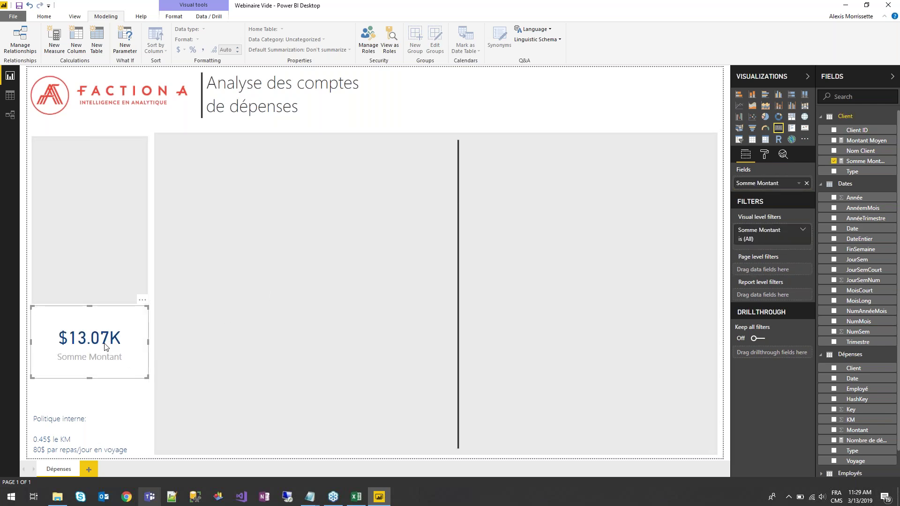
- Move the Somme Montant card to the top of the narrow grey panel under the logo and shorten it slightly
left_click_drag(90, 352, 87, 165)
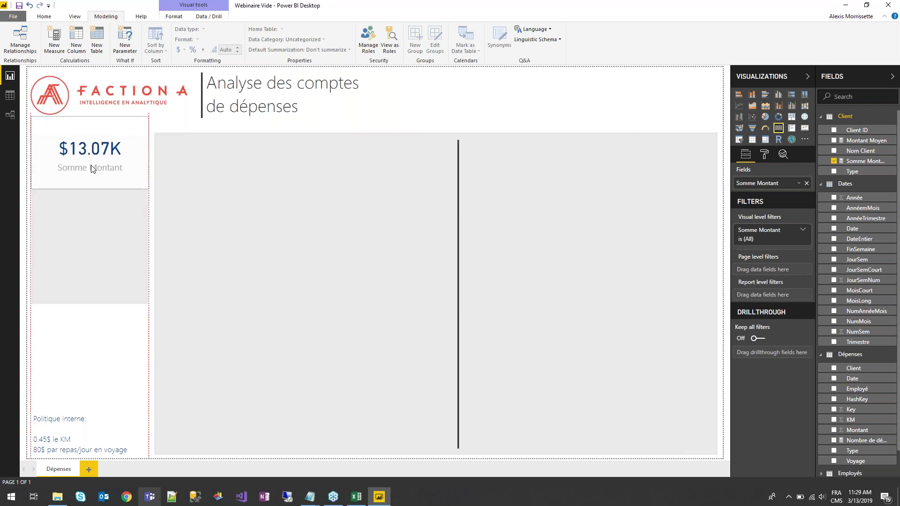
left_click_drag(146, 200, 147, 189)
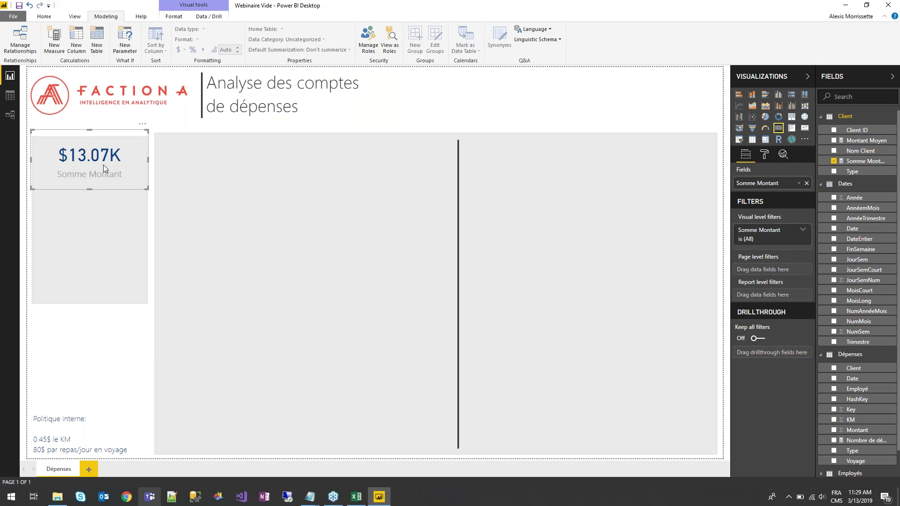
left_click_drag(94, 159, 93, 171)
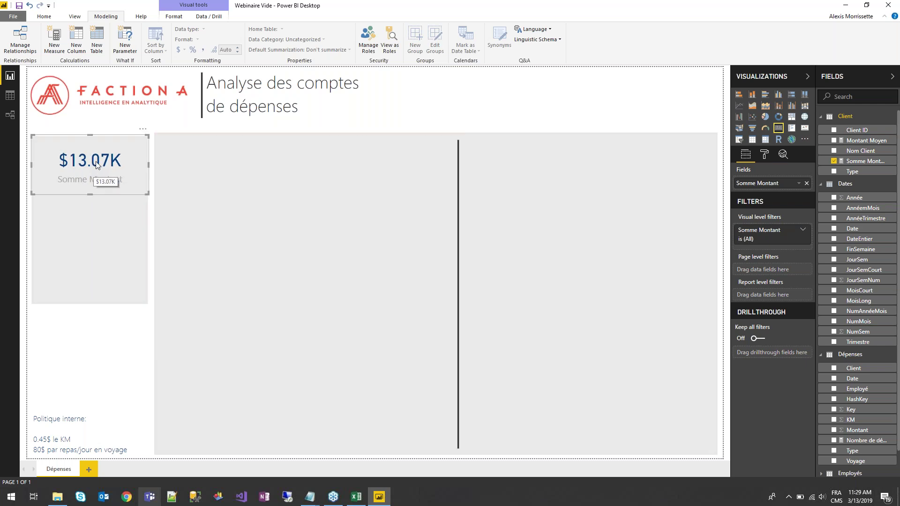
- Duplicate the Somme Montant card and place the copy directly below the original on the grey panel
key("Delete")
key("ctrl+z")
left_click_drag(88, 173, 90, 214)
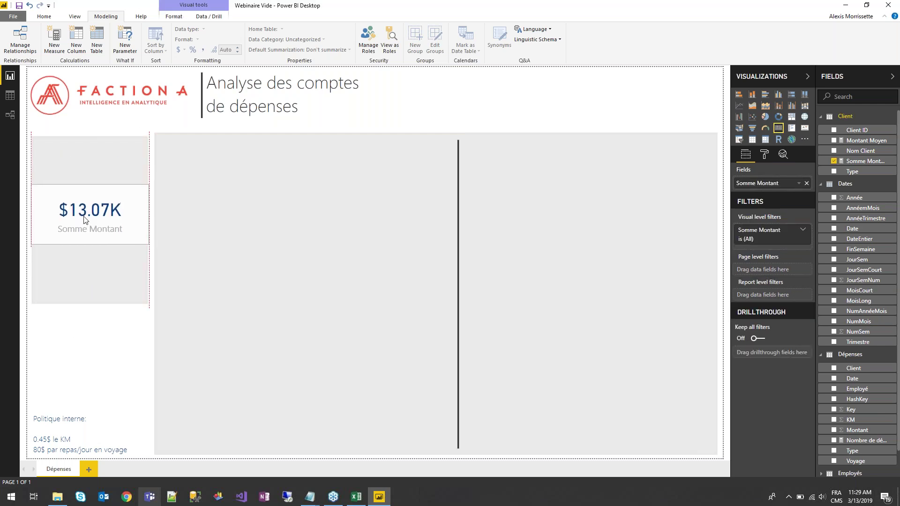
- Send the narrow grey background shape behind both Somme Montant cards
left_click(104, 290)
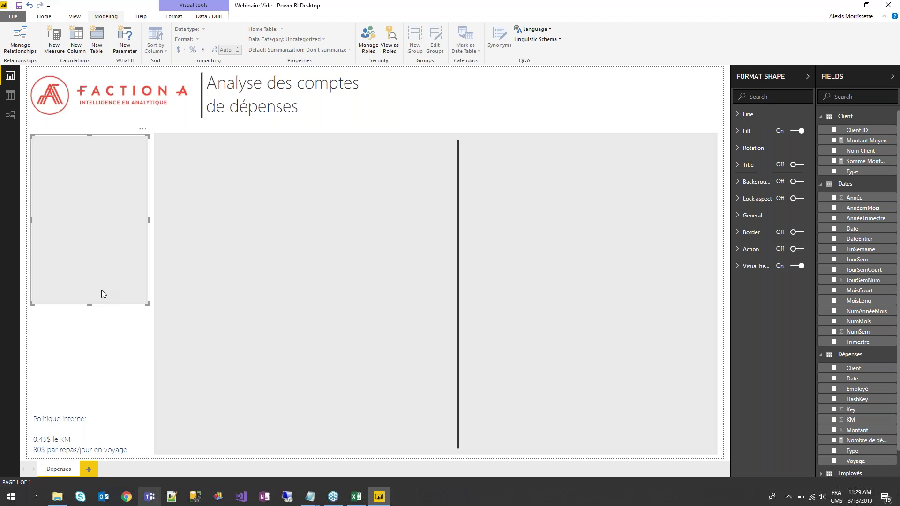
left_click(175, 16)
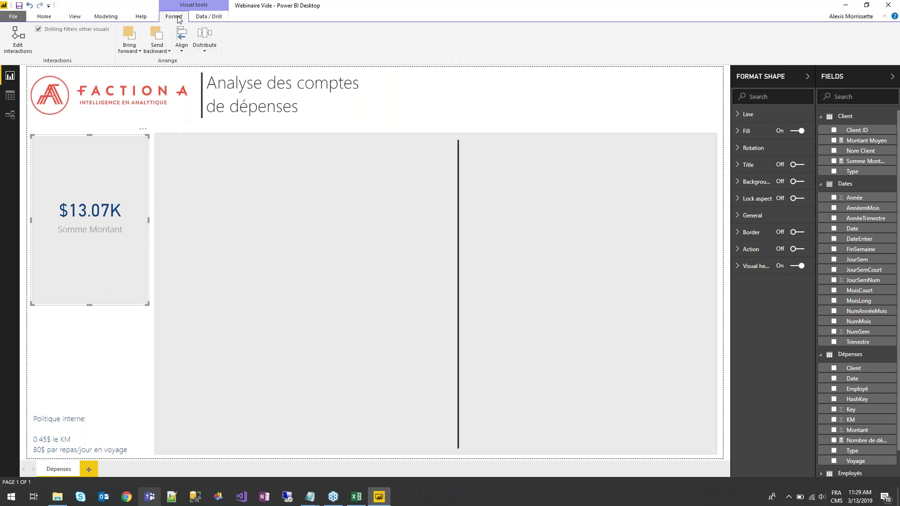
left_click(131, 47)
left_click(158, 49)
left_click(170, 72)
left_click(142, 326)
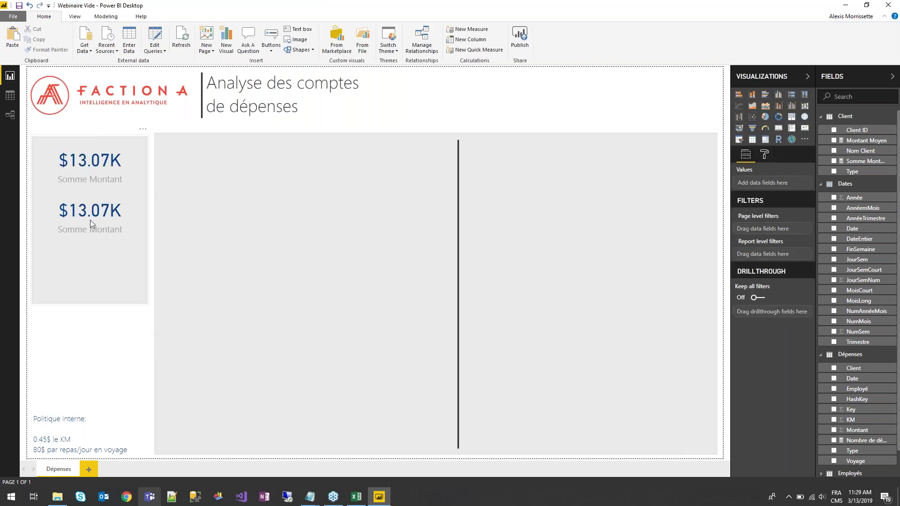
- Replace the lower card's field with Montant Moyen and format that measure as Currency general
left_click(90, 220)
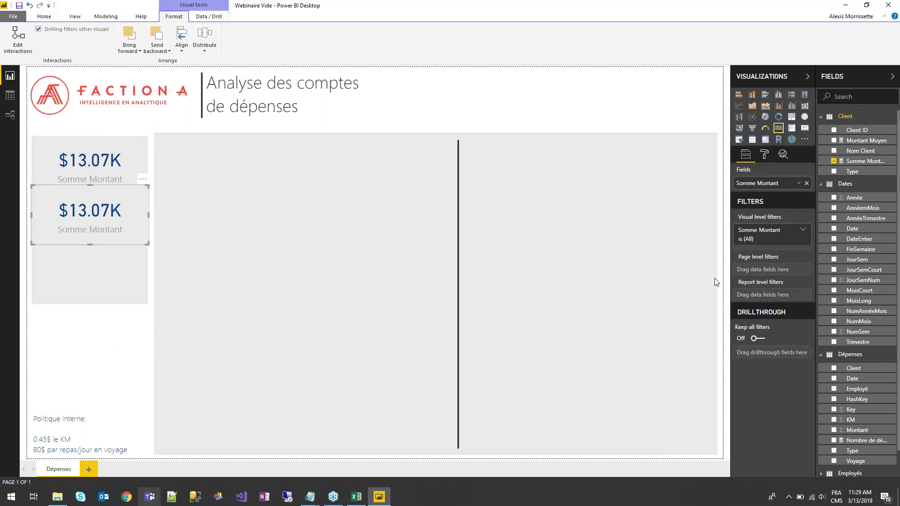
left_click_drag(871, 143, 793, 188)
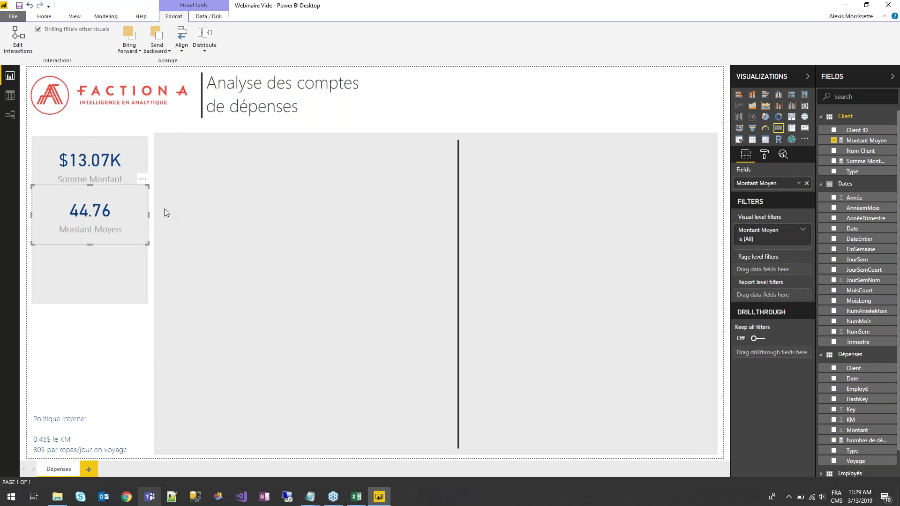
left_click(867, 140)
left_click(104, 16)
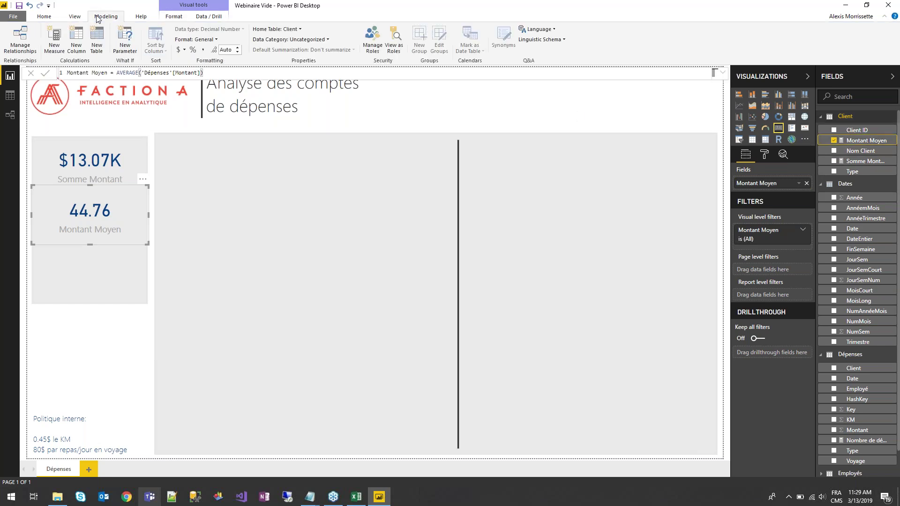
left_click(179, 51)
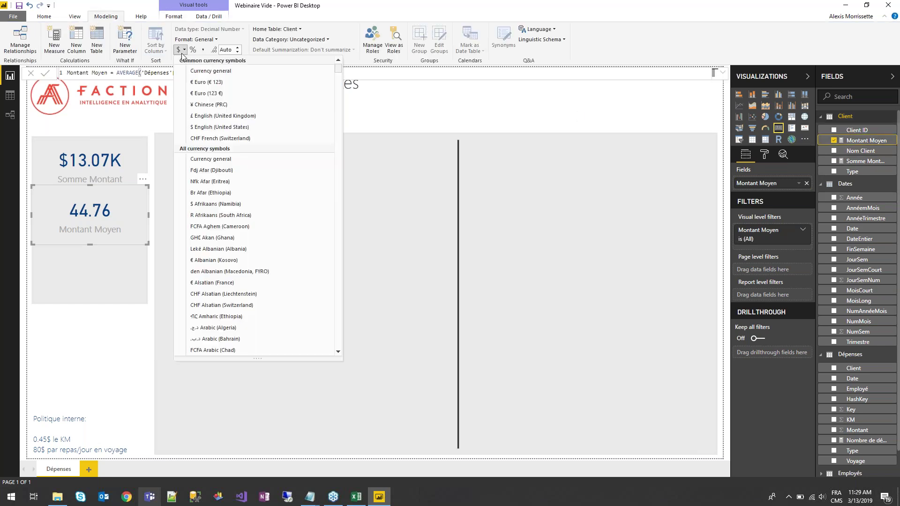
left_click(198, 71)
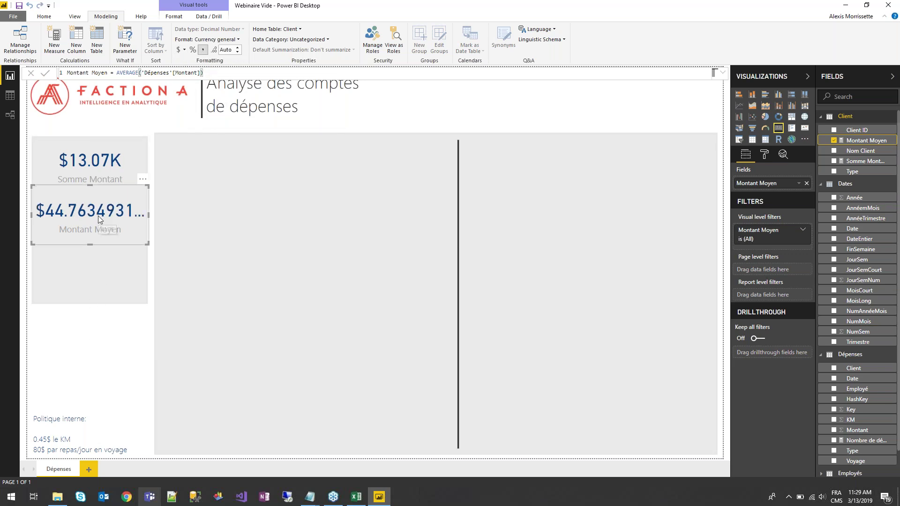
- Duplicate the Montant Moyen card and place the copy below it at the bottom of the grey panel
left_click(96, 347)
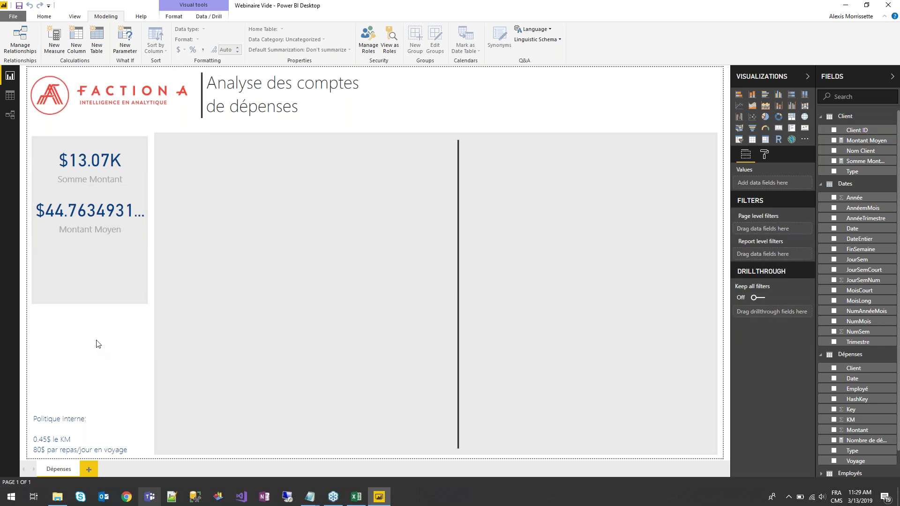
left_click_drag(89, 224, 87, 271)
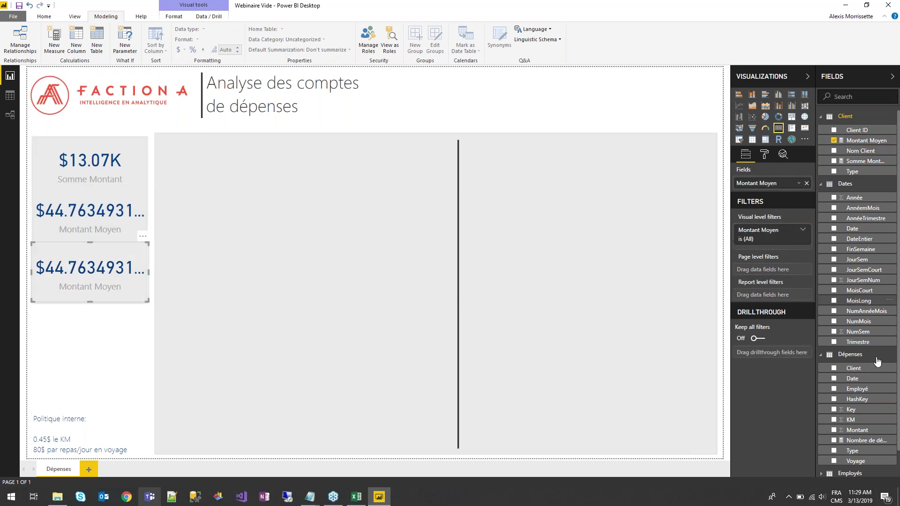
- Replace the bottom card's field with the Nombre de dépenses measure from the Dépenses table
scroll(881, 434, "down", 1)
left_click_drag(874, 413, 792, 187)
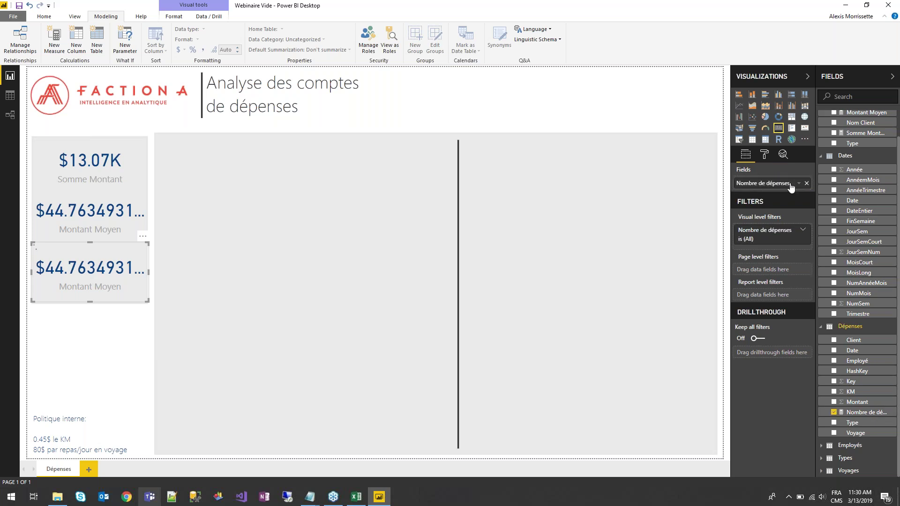
left_click(107, 352)
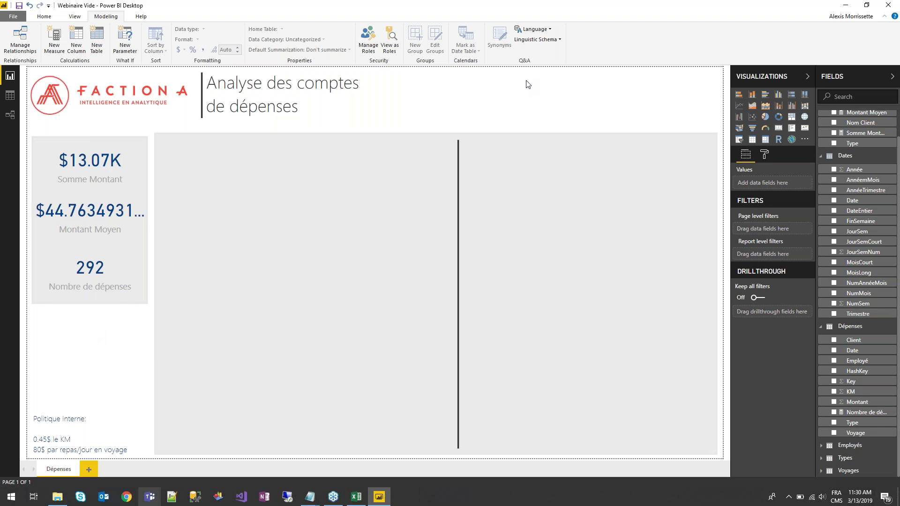
- Add a slicer, place it in the page header beside the report title and shrink it to the header's height
left_click(740, 139)
left_click_drag(74, 370, 503, 90)
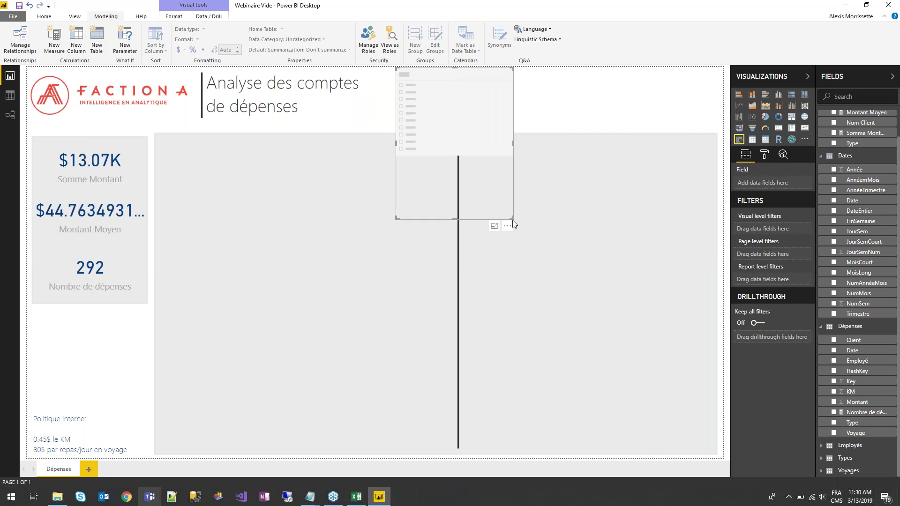
left_click_drag(512, 219, 519, 121)
left_click_drag(488, 86, 479, 90)
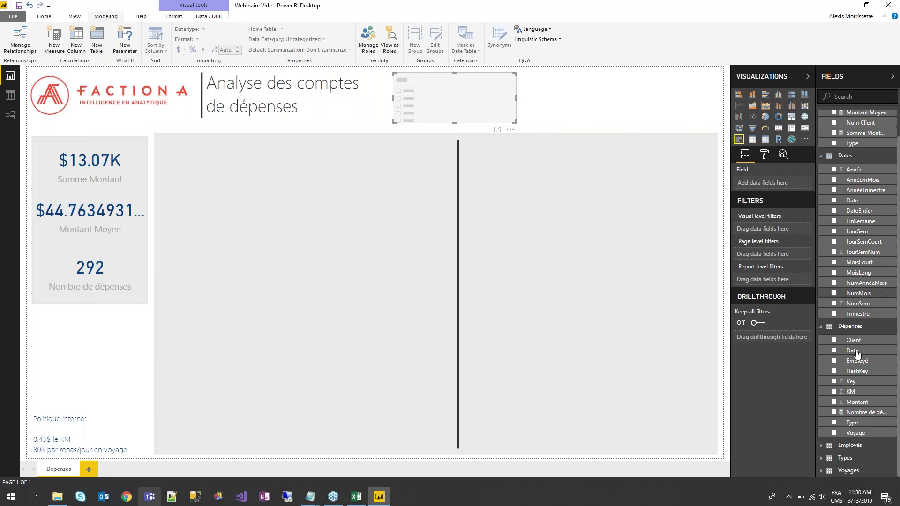
- Assign the Nom field of the Employés table to the slicer and switch it to a dropdown list
left_click(836, 451)
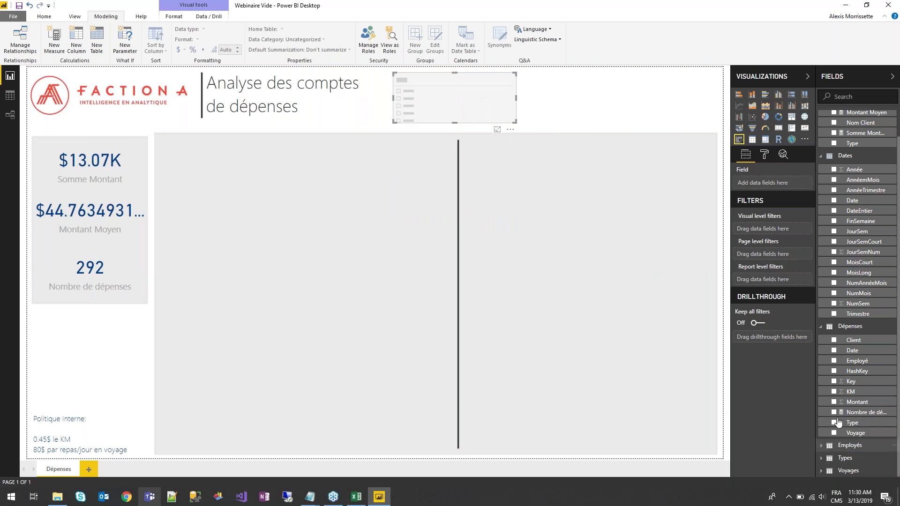
left_click_drag(867, 449, 758, 183)
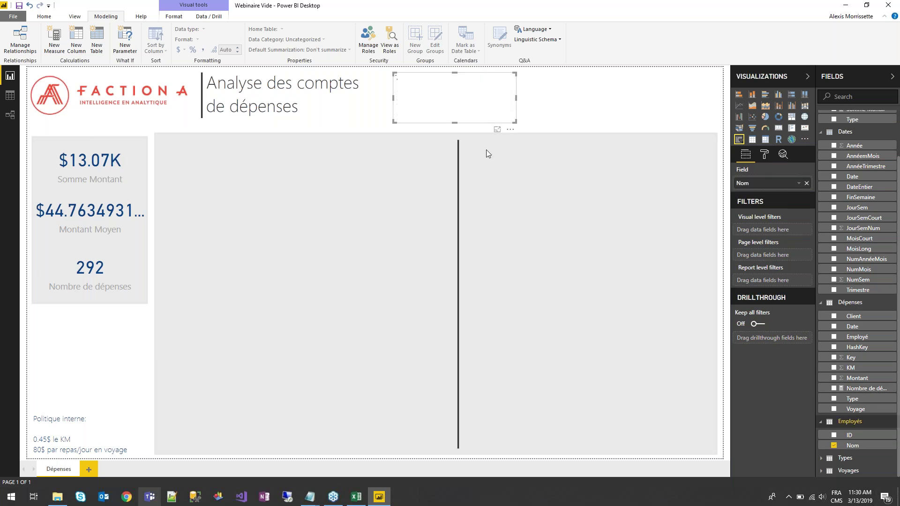
scroll(414, 104, "down", 3)
scroll(414, 104, "up", 3)
left_click(506, 79)
left_click(476, 108)
- Test the Nom slicer by filtering the cards to one employee and reset it to all employees
left_click(506, 97)
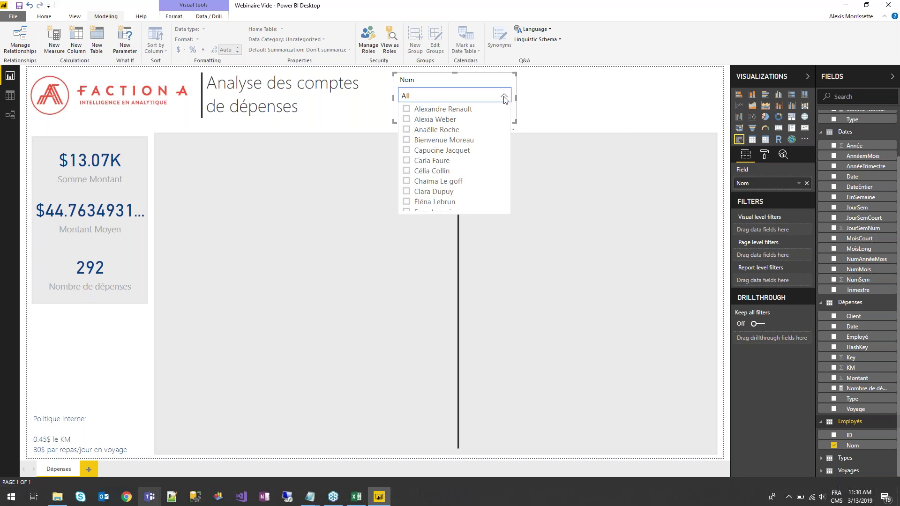
left_click(407, 150)
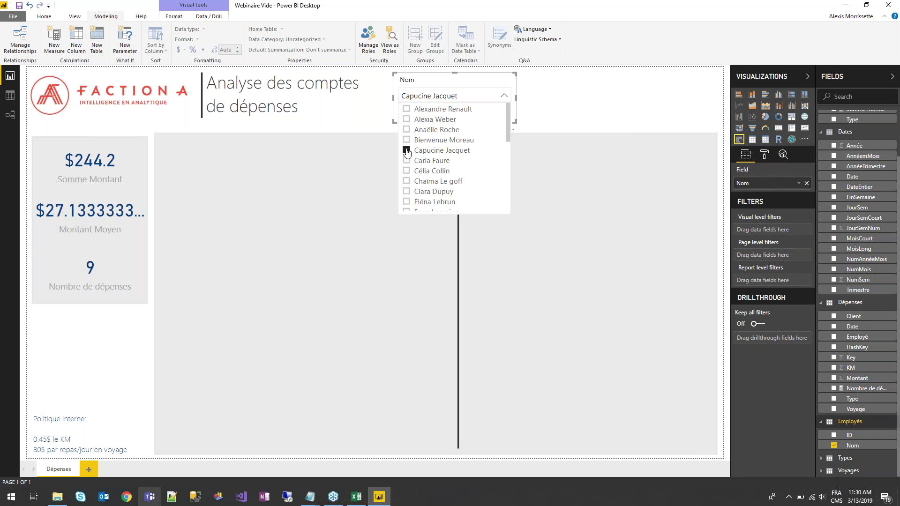
left_click(474, 80)
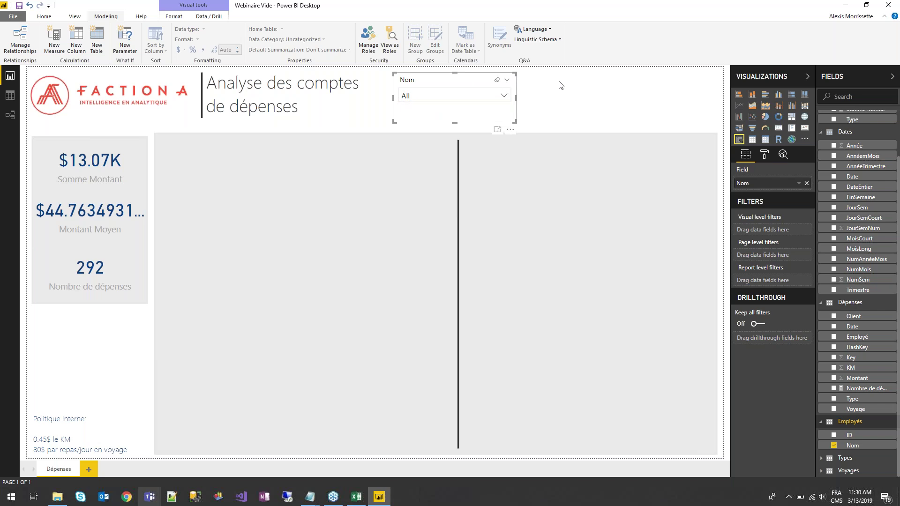
- Duplicate the Nom slicer and place the copy directly to the right of the original in the header
key("ctrl+c")
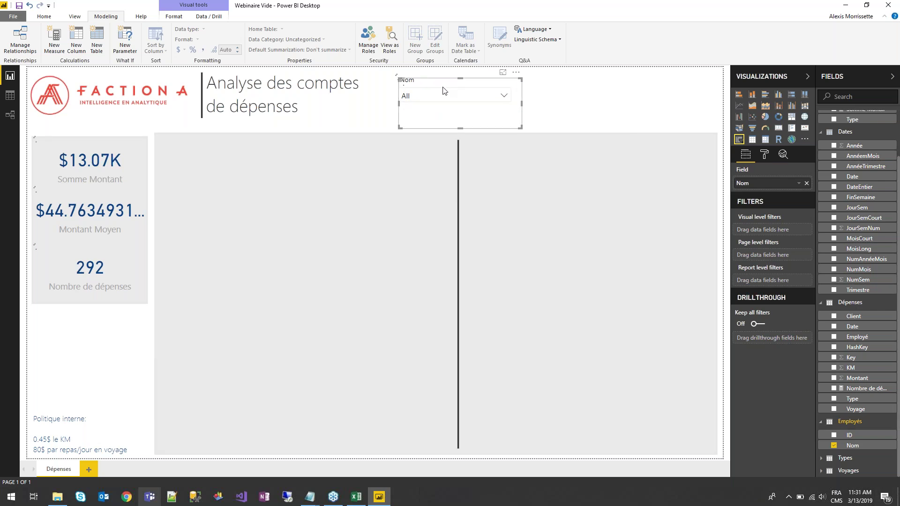
key("ctrl+v")
left_click_drag(564, 78, 562, 80)
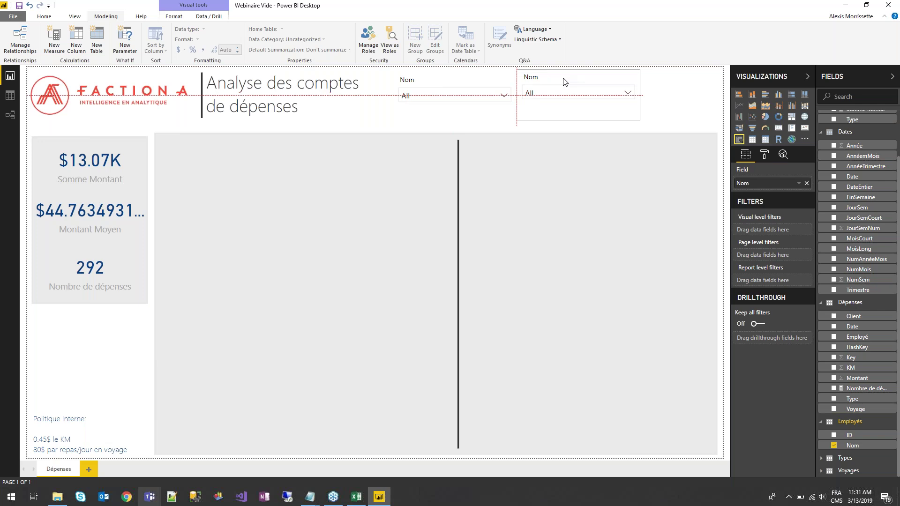
- Replace the copied slicer's field with Nom Client from the Client table and narrow the slicer
scroll(835, 205, "down", 1)
scroll(835, 205, "up", 4)
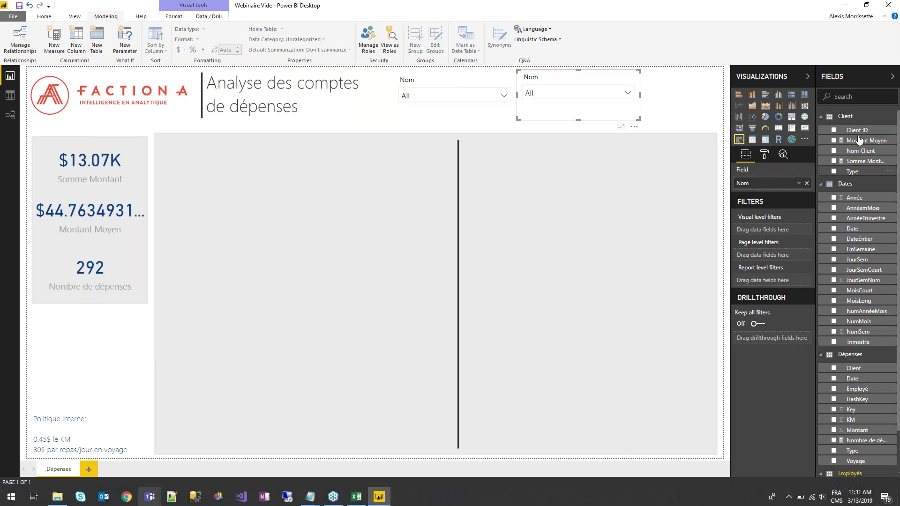
left_click_drag(862, 152, 792, 184)
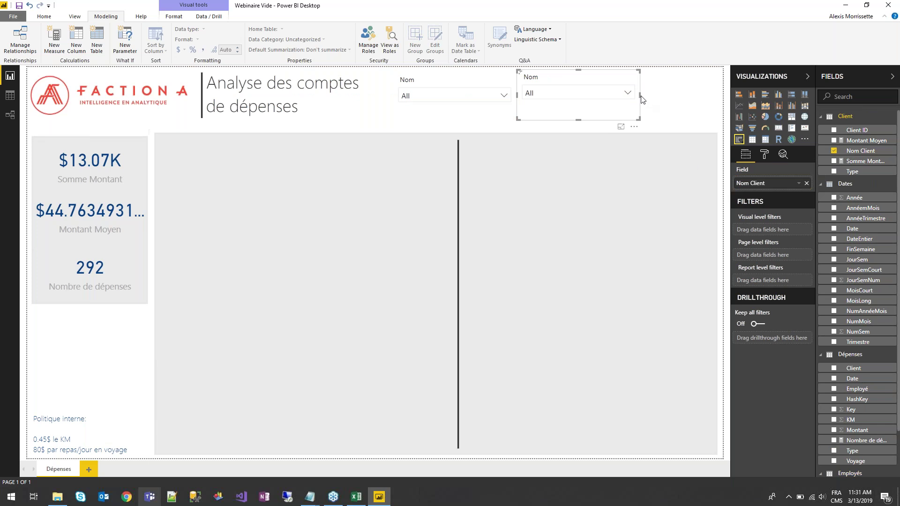
left_click_drag(641, 97, 603, 98)
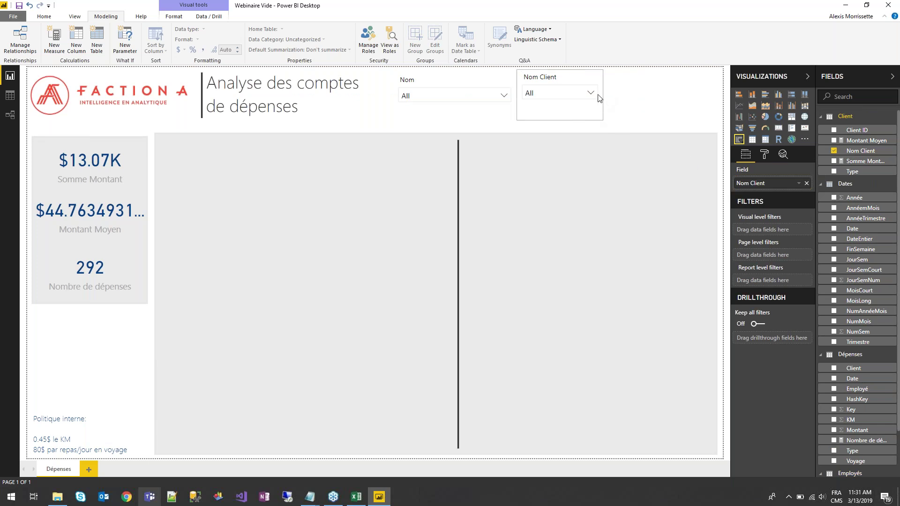
left_click(719, 130)
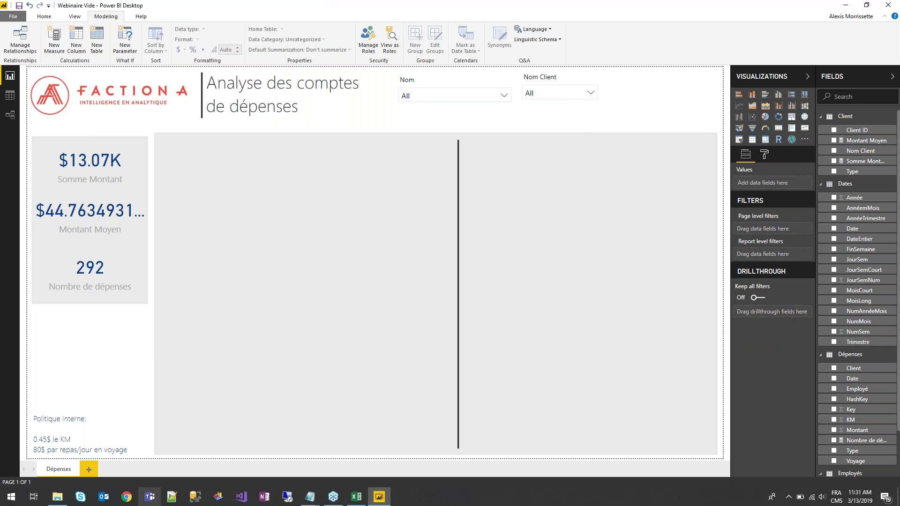
- Add a slicer on the Dates table's Date field at the right end of the header, reduced to the header's height
left_click(739, 140)
left_click_drag(113, 349, 681, 80)
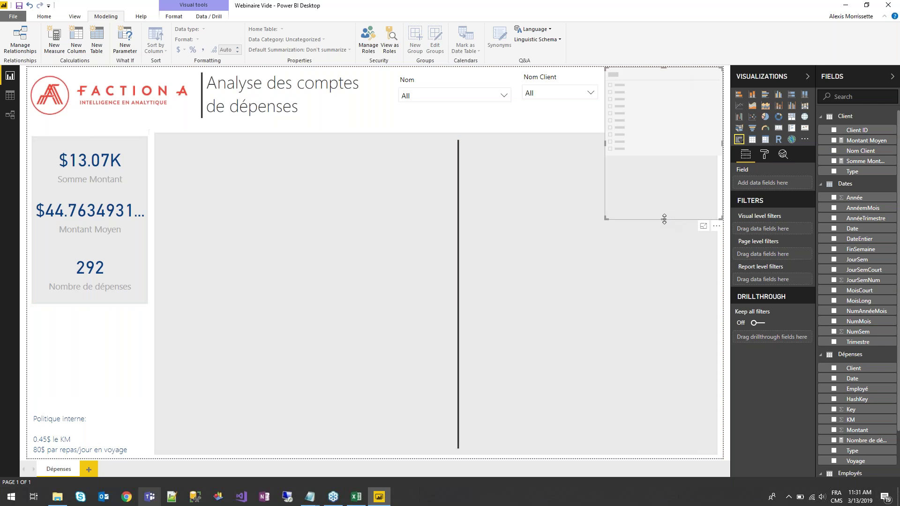
left_click_drag(659, 126, 661, 118)
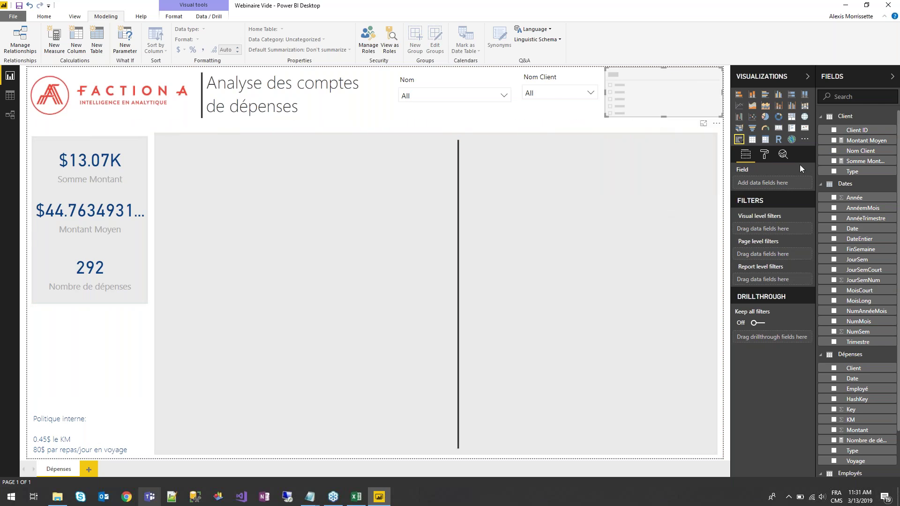
scroll(870, 393, "down", 3)
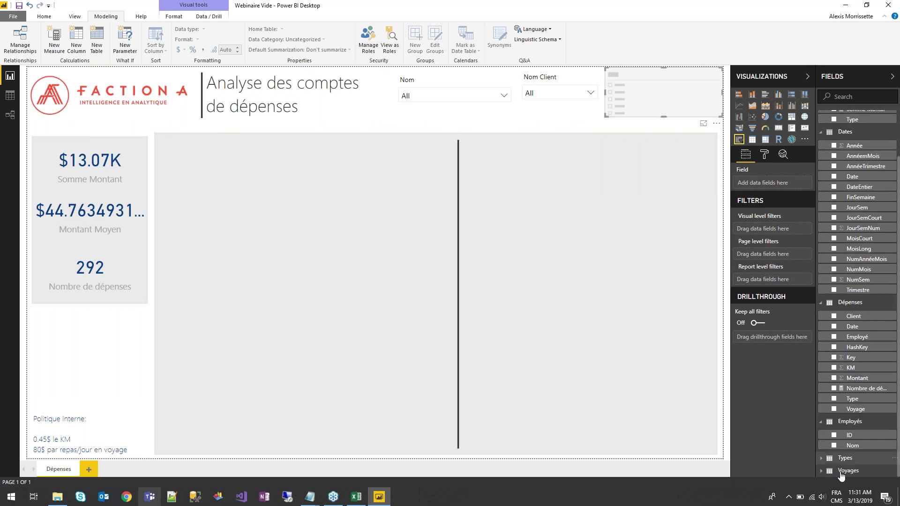
scroll(865, 398, "up", 3)
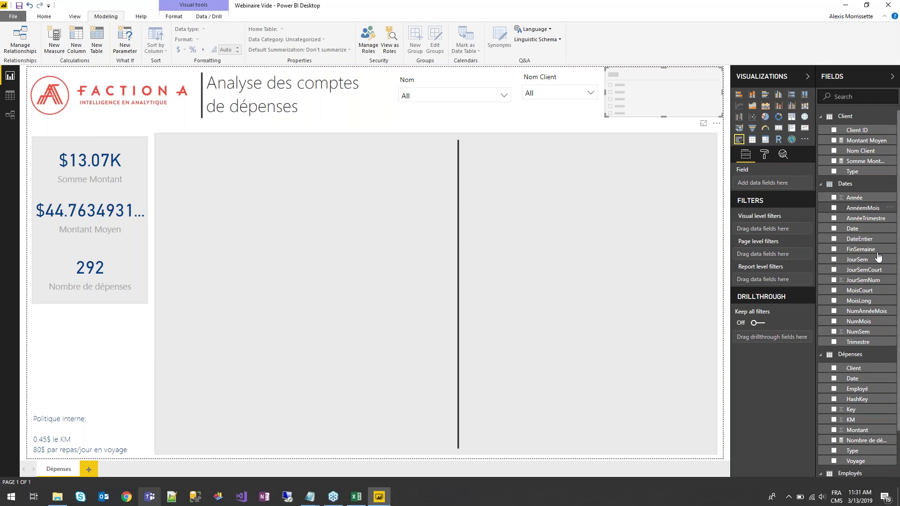
left_click_drag(852, 229, 773, 192)
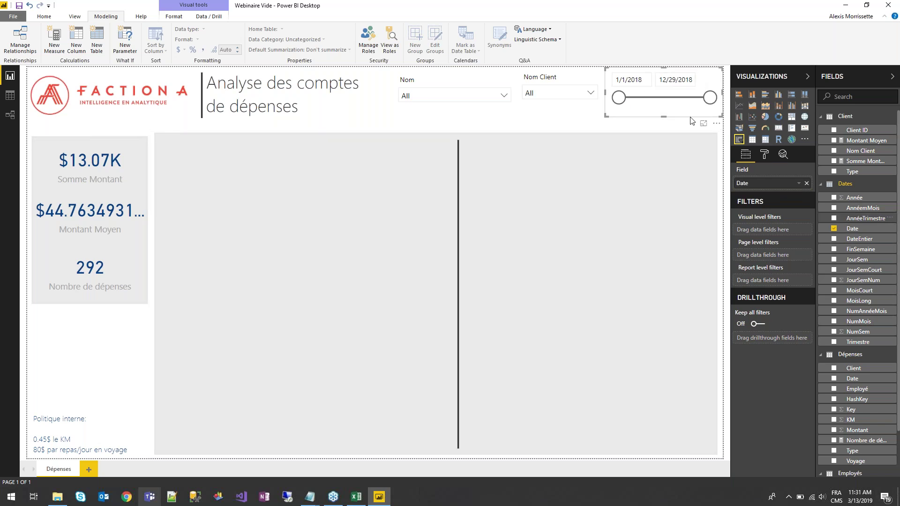
- Examine the date slicer's range handle and its start date calendar without changing the period
mouse_move(630, 98)
left_mouse_down()
mouse_move(677, 99)
mouse_move(616, 99)
left_mouse_up()
left_click(643, 78)
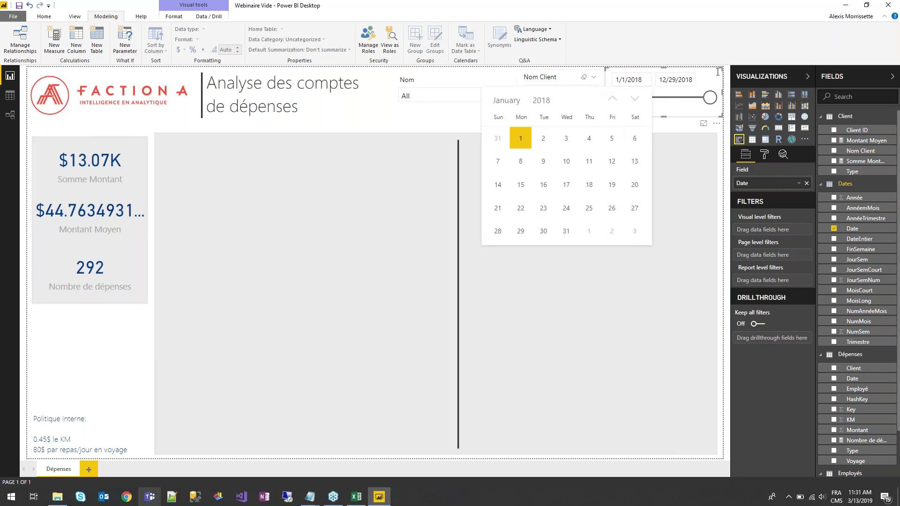
left_click(713, 97)
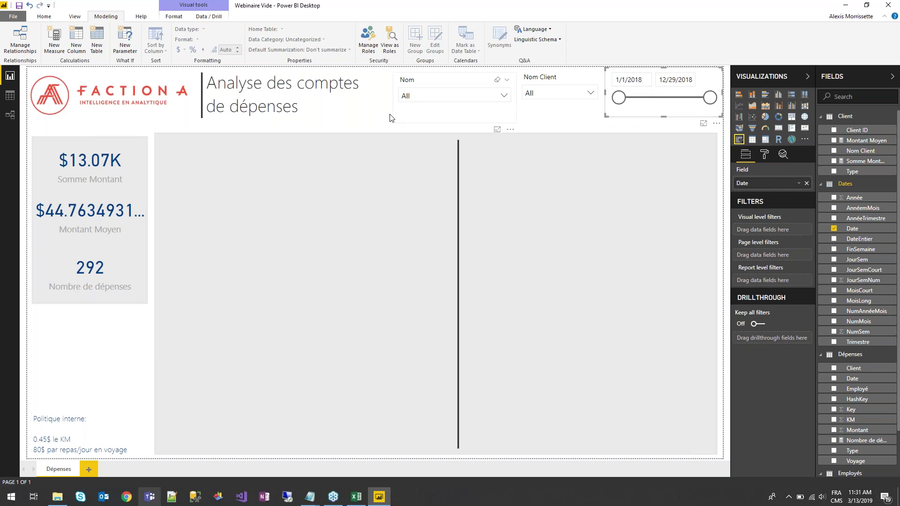
left_click(374, 114)
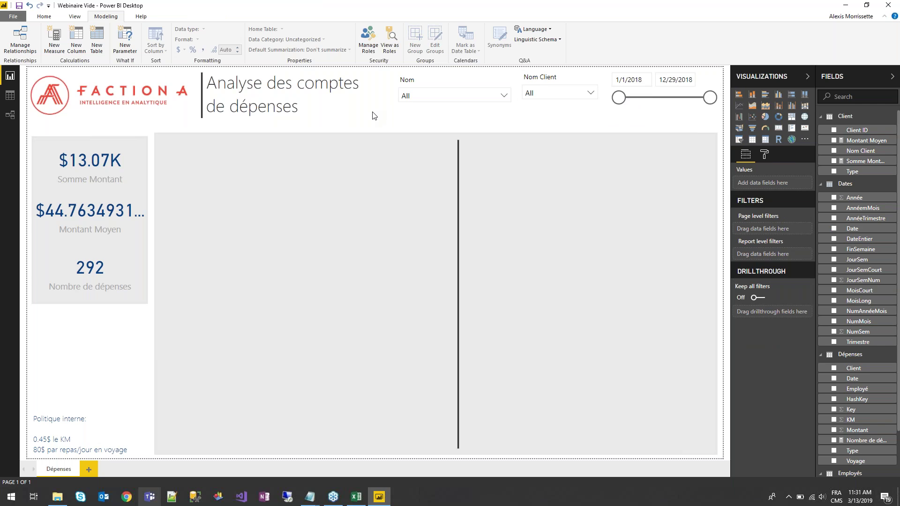
left_click(752, 140)
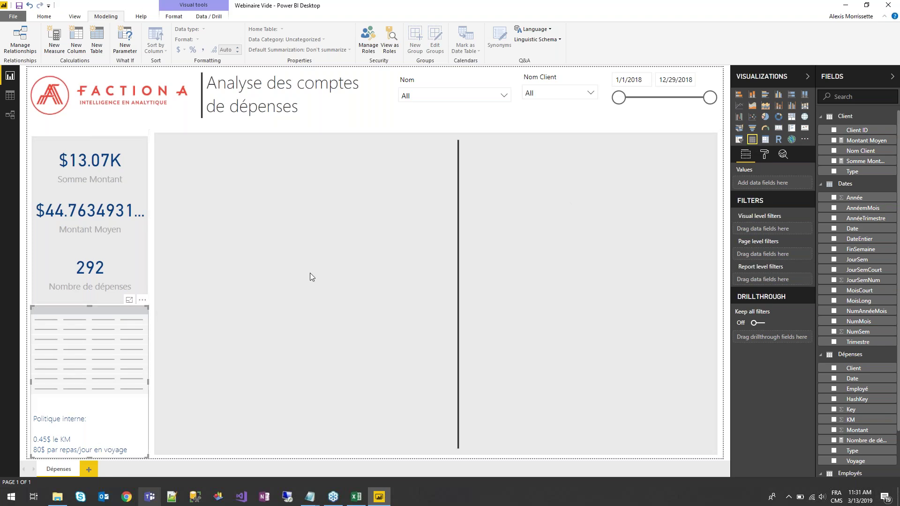
left_click_drag(66, 367, 193, 197)
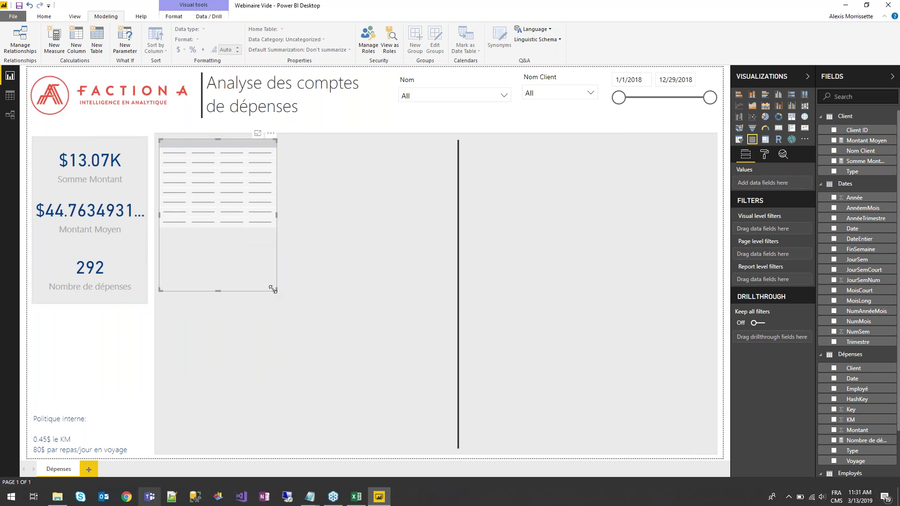
left_click_drag(274, 289, 446, 328)
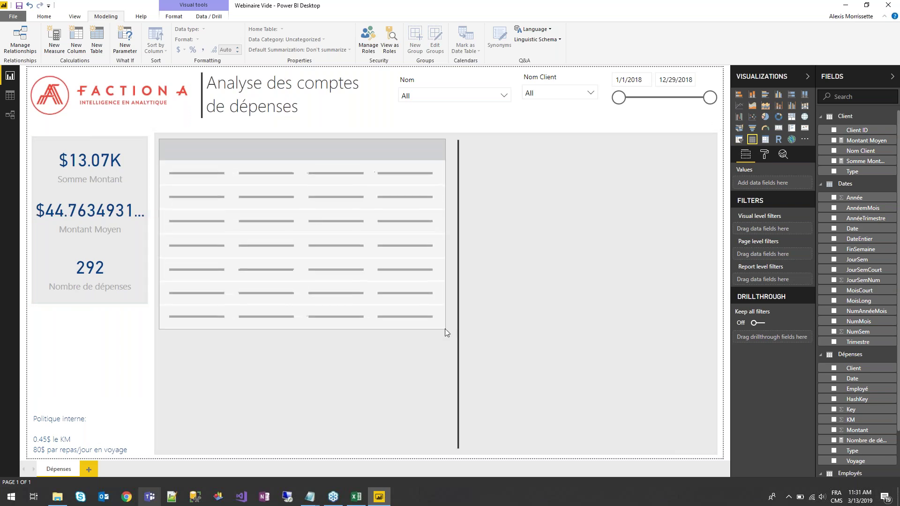
key("Delete")
scroll(873, 313, "down", 2)
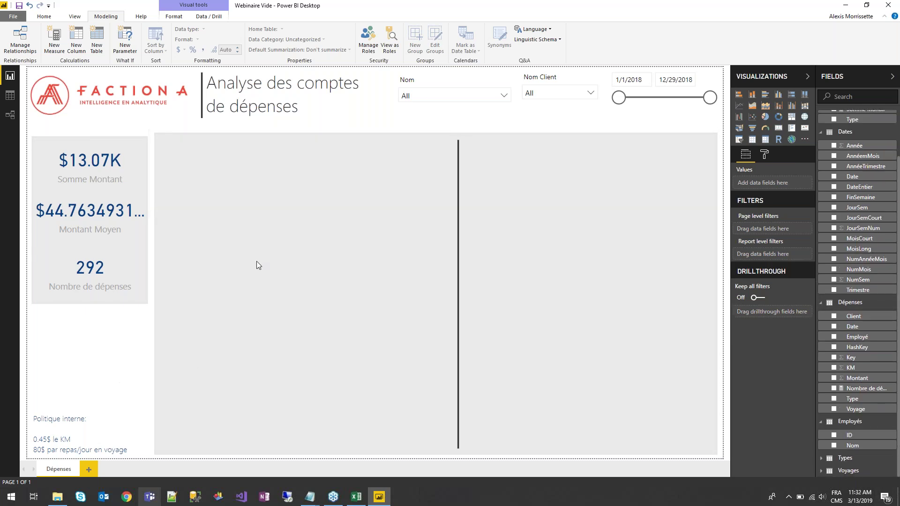
left_click(551, 121)
key("Escape")
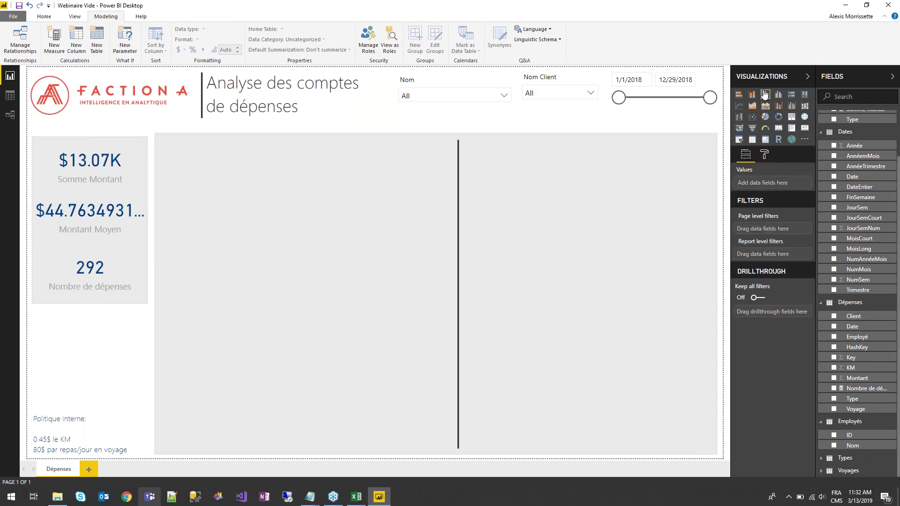
- Add a table visual with the Key field of the Dépenses table set to Don't summarize
left_click(752, 139)
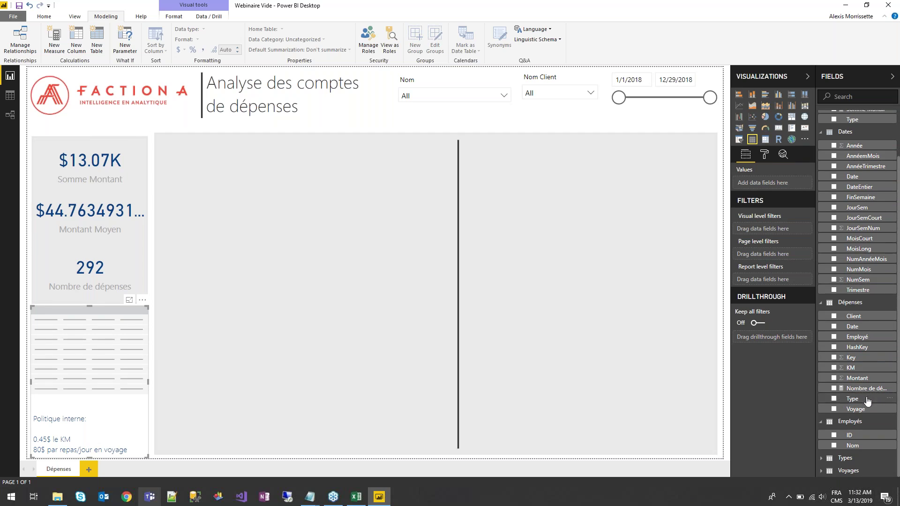
left_click_drag(794, 240, 774, 189)
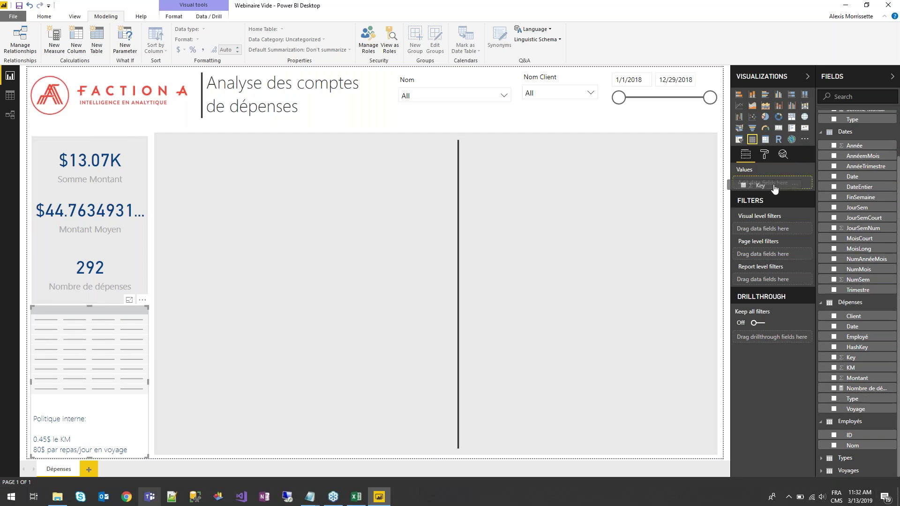
left_click(798, 184)
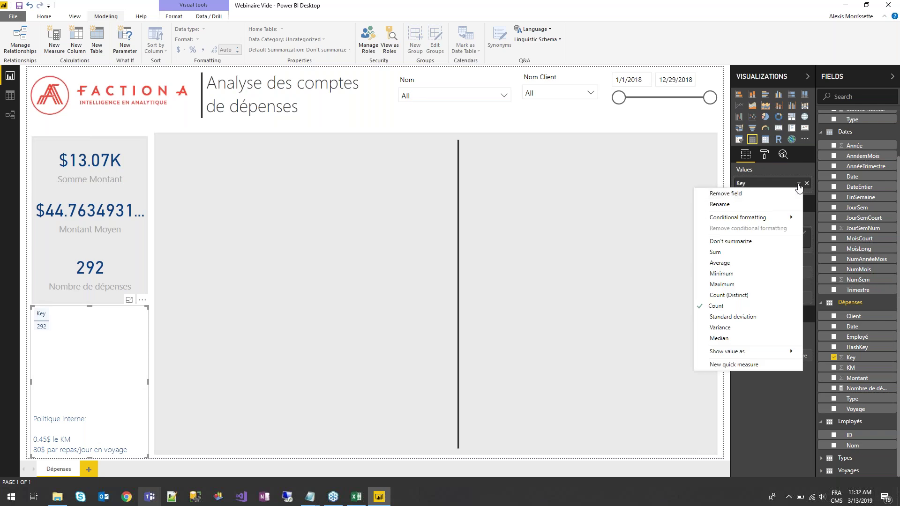
left_click(744, 242)
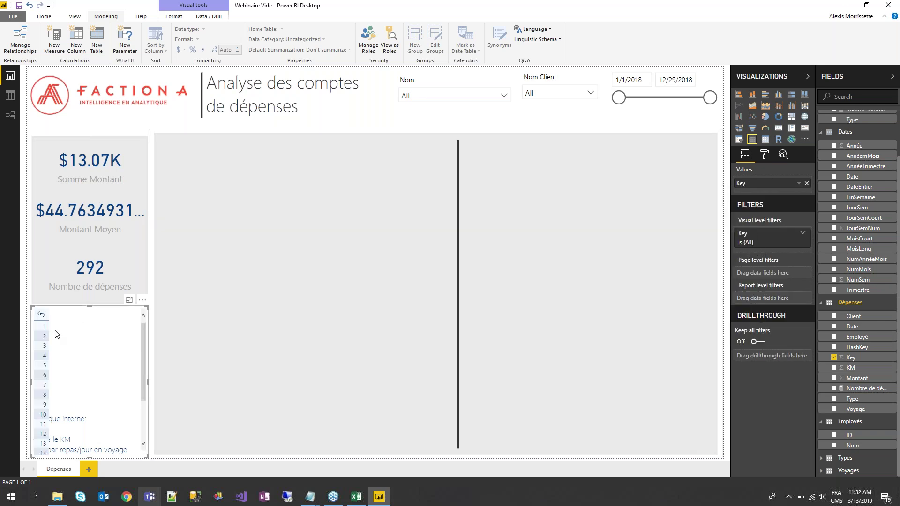
- Move the Key table onto the left half of the large grey panel and add the Dépenses table's Date field
left_click_drag(235, 236, 230, 209)
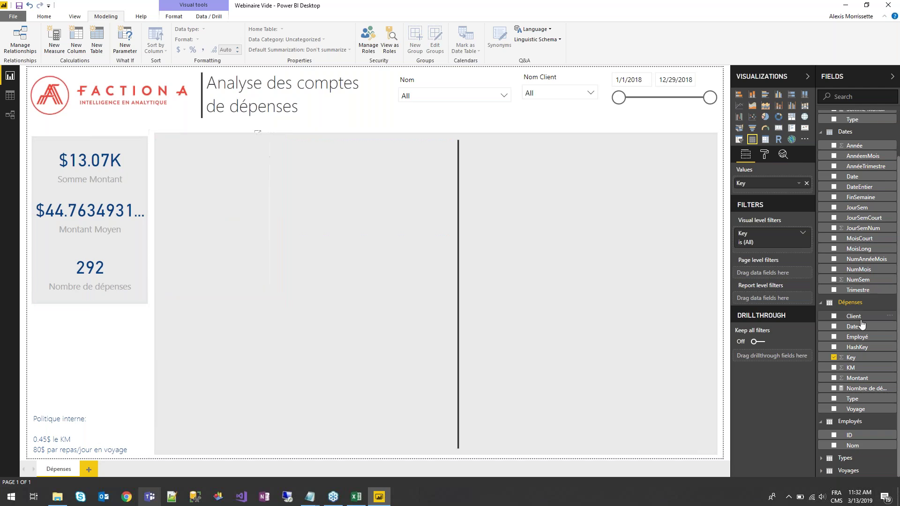
left_click_drag(767, 192, 769, 193)
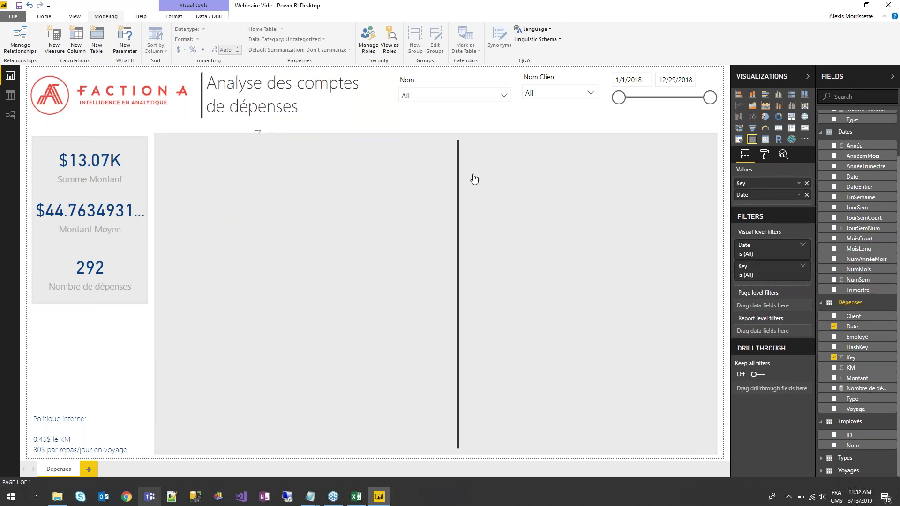
- Send the large grey panel to the back and delete the empty table visual behind the Key and Date table
left_click(387, 151)
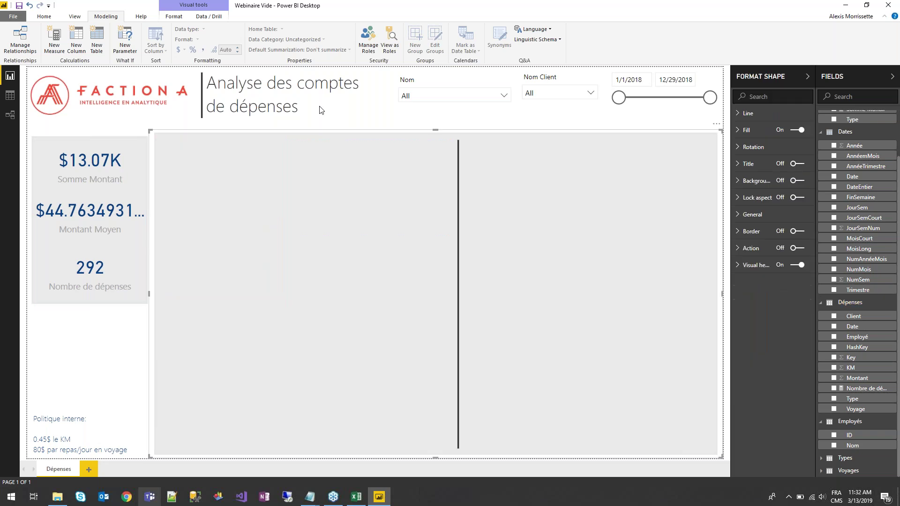
left_click(178, 17)
left_click(156, 47)
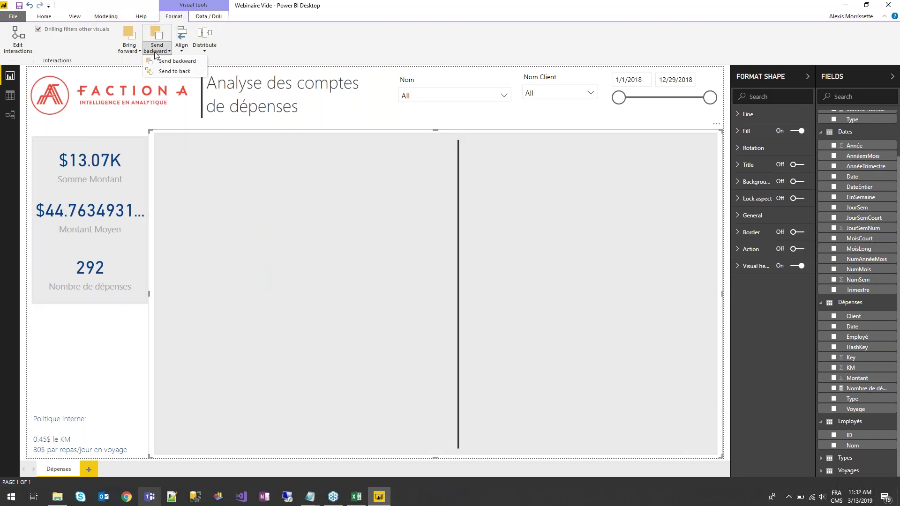
left_click(168, 71)
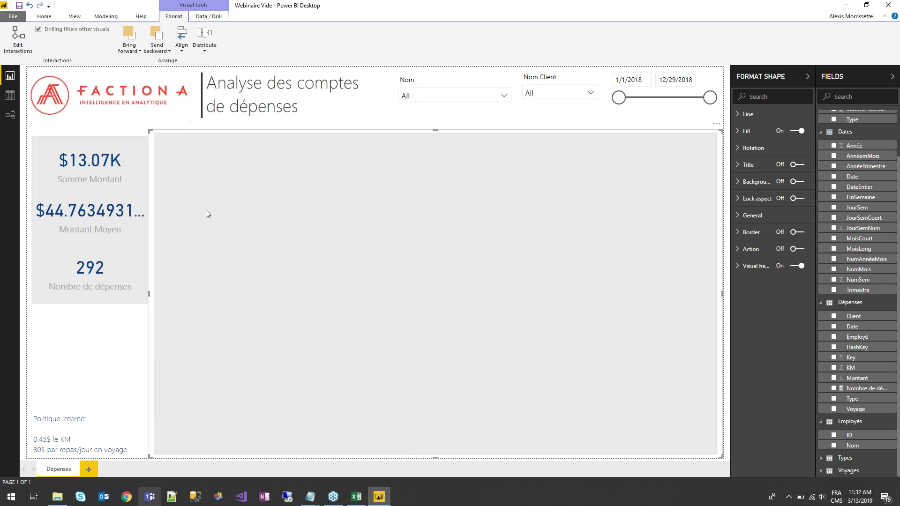
left_click(274, 150)
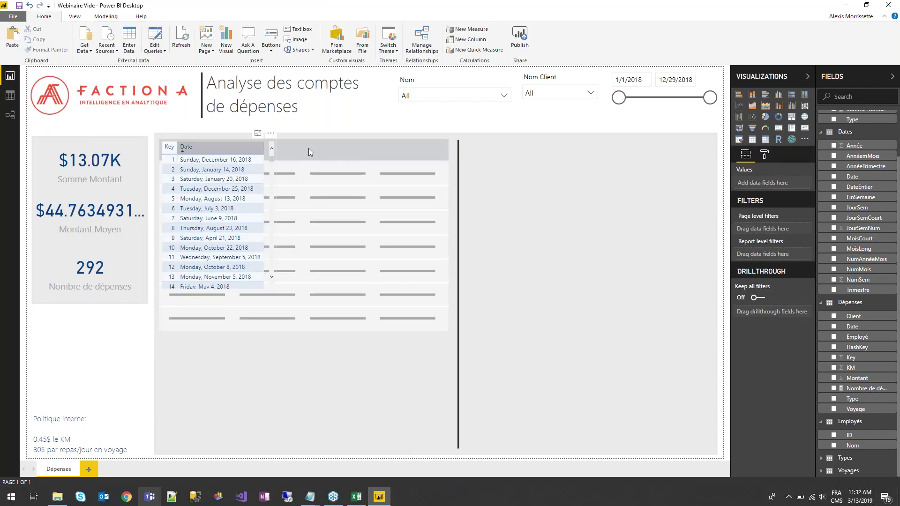
key("Delete")
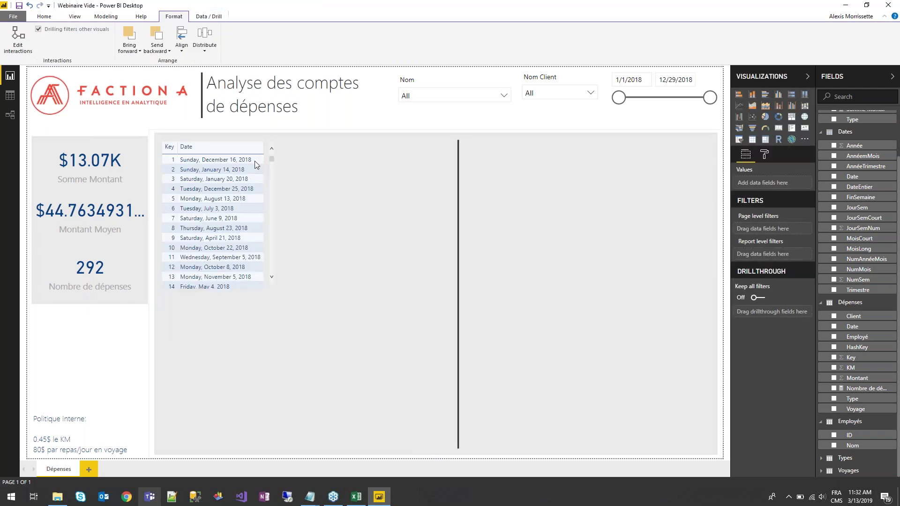
- Sort the detail table by Date in ascending order and add the Employés table's Nom field after Date
left_click(230, 146)
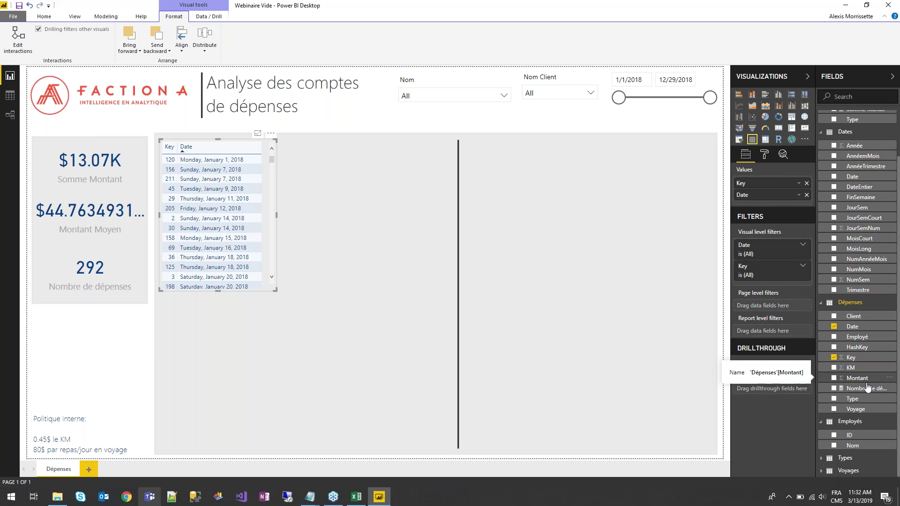
left_click_drag(865, 447, 758, 203)
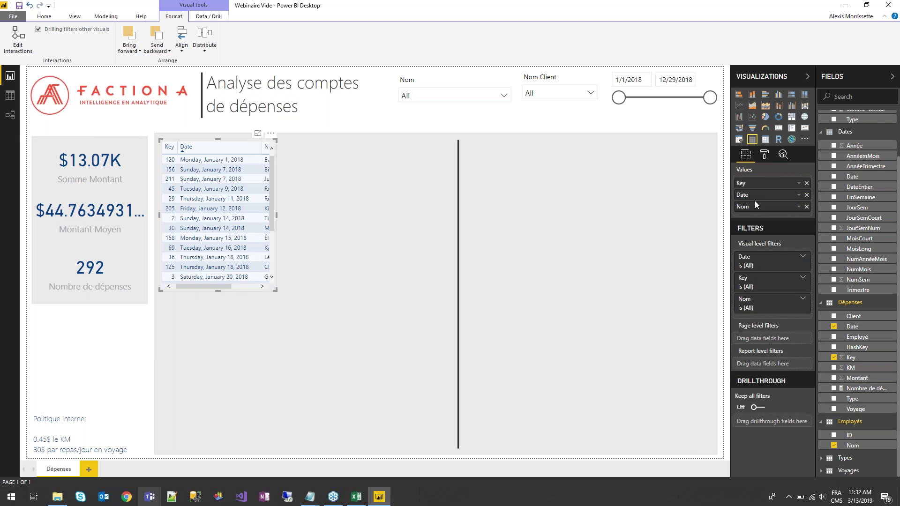
- Add the Types table's Description field to the detail table and enlarge the table so all four columns fit
scroll(865, 227, "up", 3)
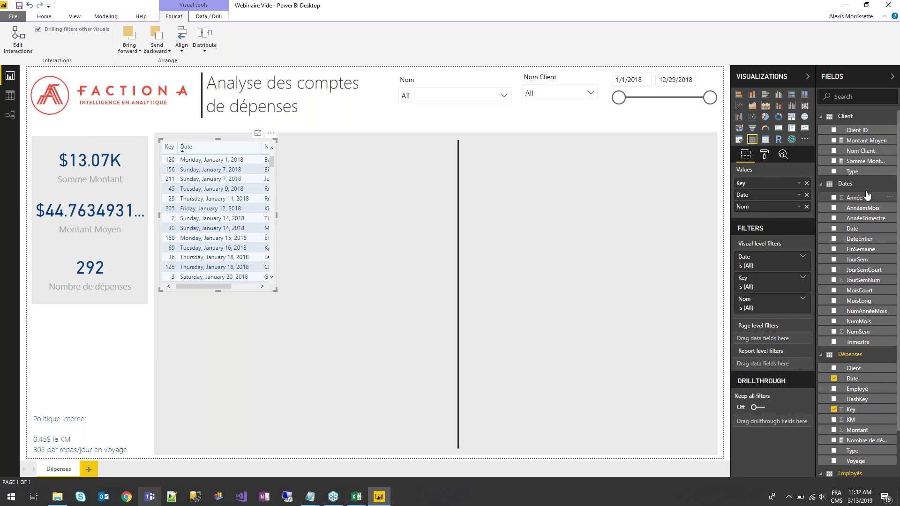
scroll(862, 328, "down", 3)
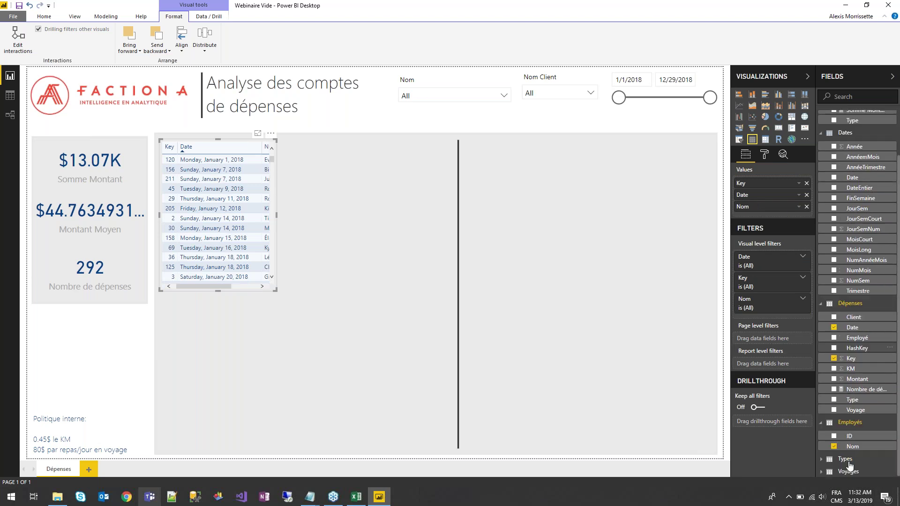
left_click(845, 459)
left_click_drag(867, 450, 754, 215)
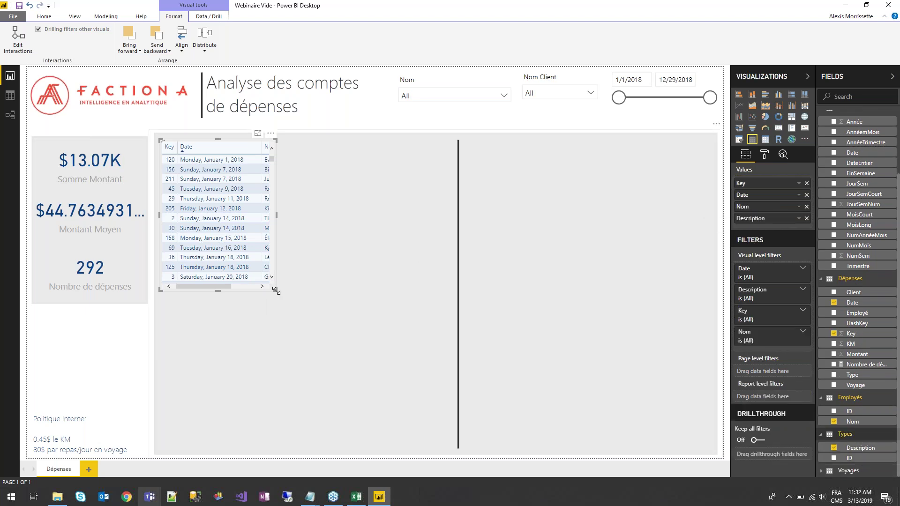
left_click_drag(276, 290, 400, 317)
left_click(394, 325)
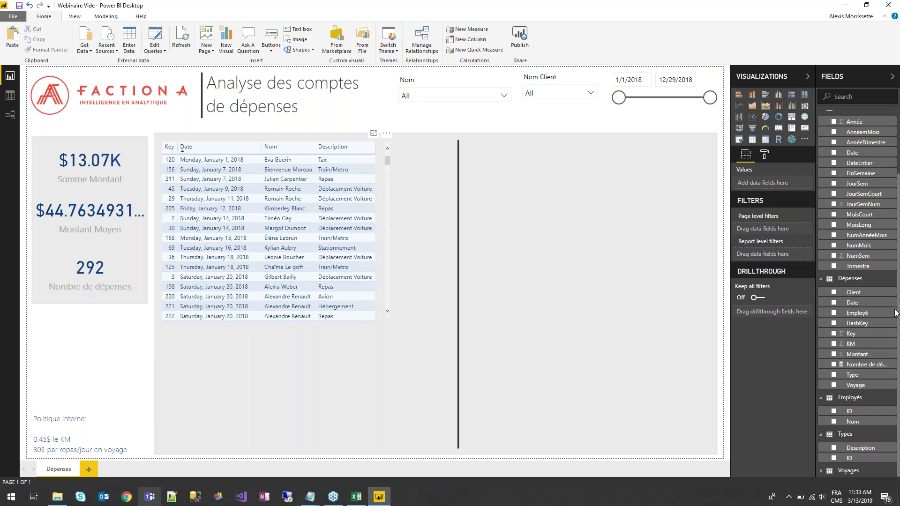
- Add the Client table's Client ID field after Description in the detail table, set to Don't summarize
scroll(867, 412, "up", 3)
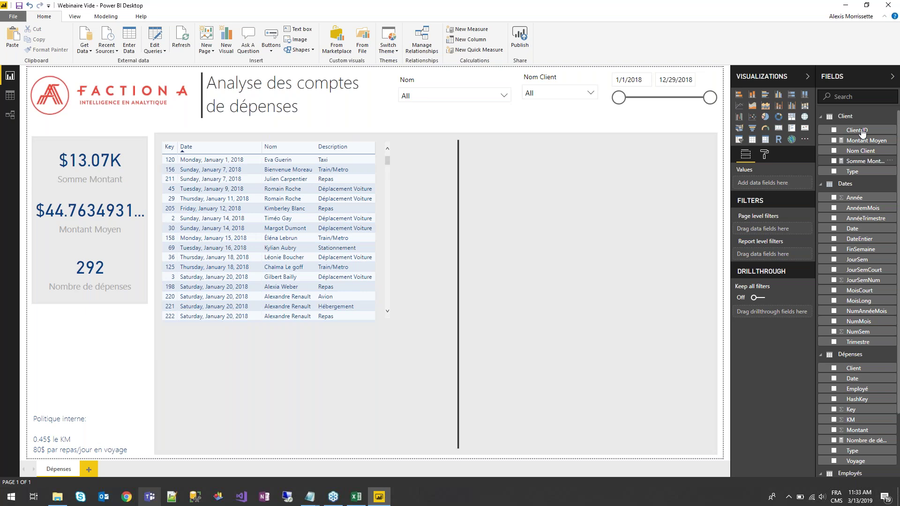
left_click_drag(867, 132, 319, 141)
left_click_drag(860, 130, 774, 228)
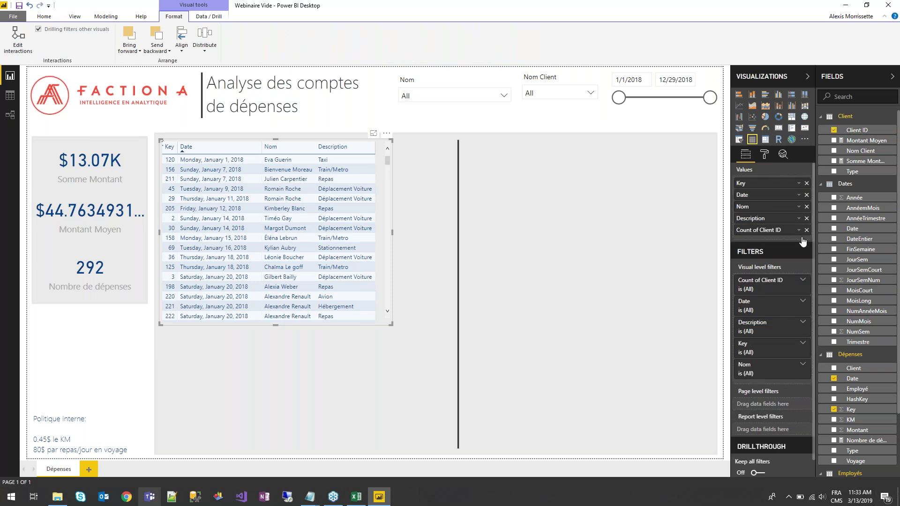
left_click(800, 234)
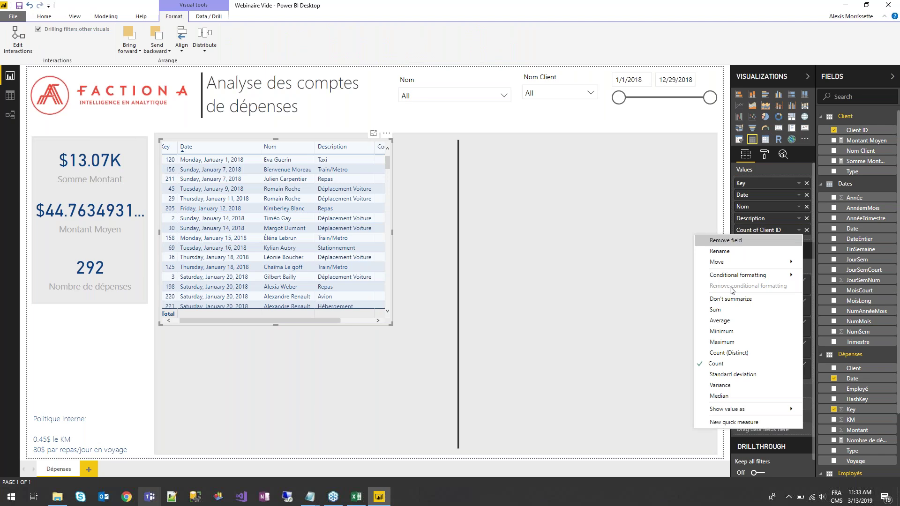
left_click(826, 331)
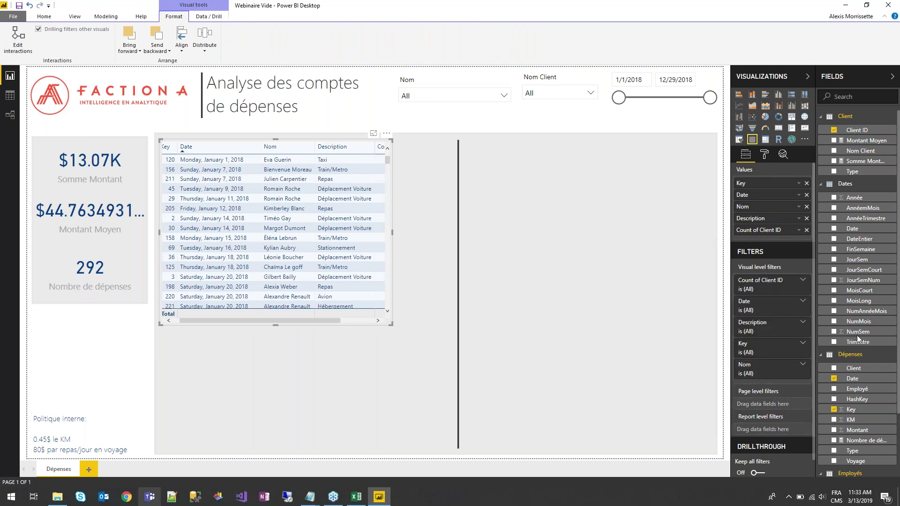
- Add the Somme Montant measure as the detail table's last column and widen the table to the vertical divider line
scroll(860, 211, "down", 2)
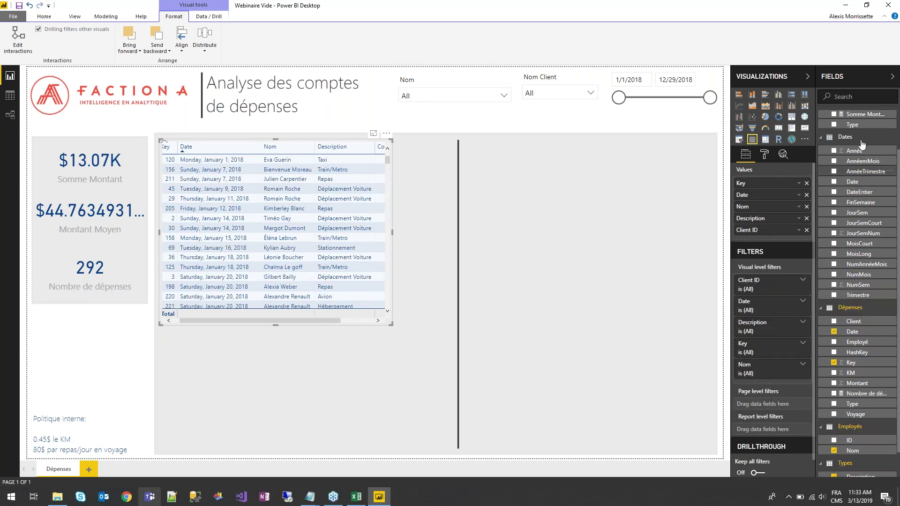
scroll(863, 144, "up", 2)
left_click_drag(756, 253, 451, 331)
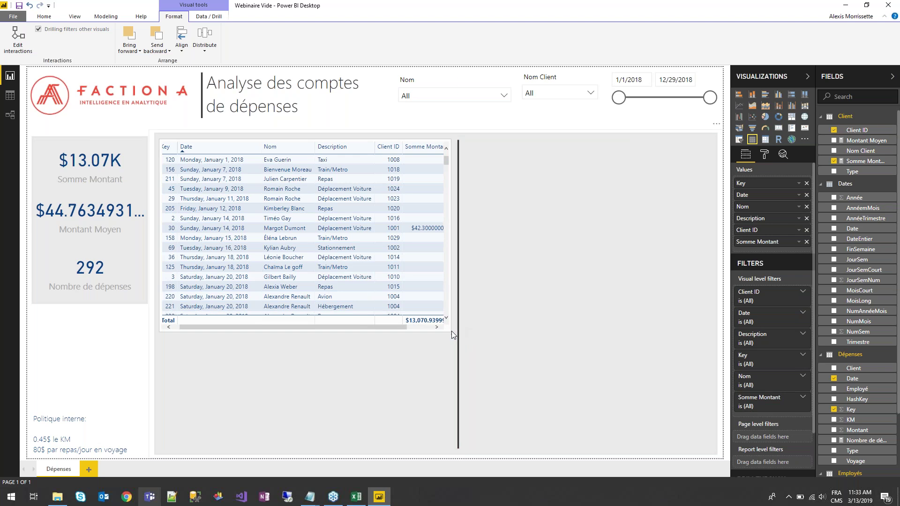
left_click(452, 331)
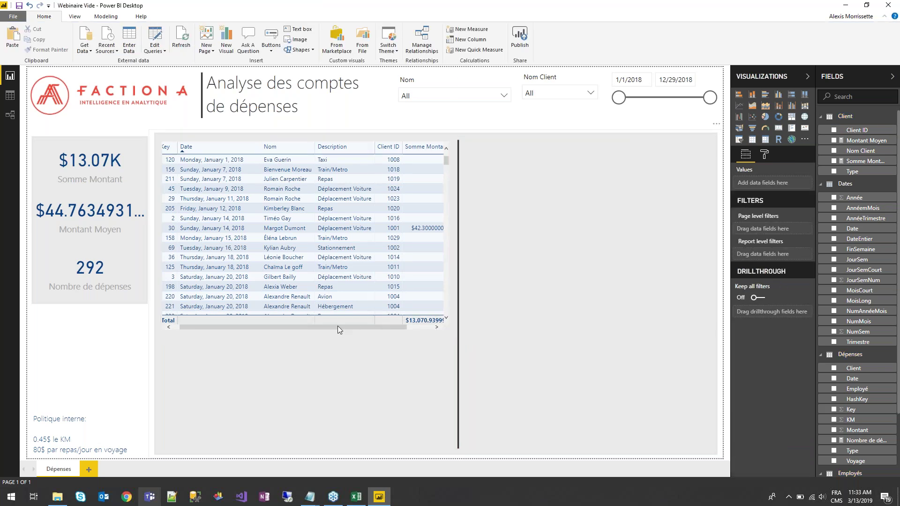
left_click_drag(419, 322, 423, 322)
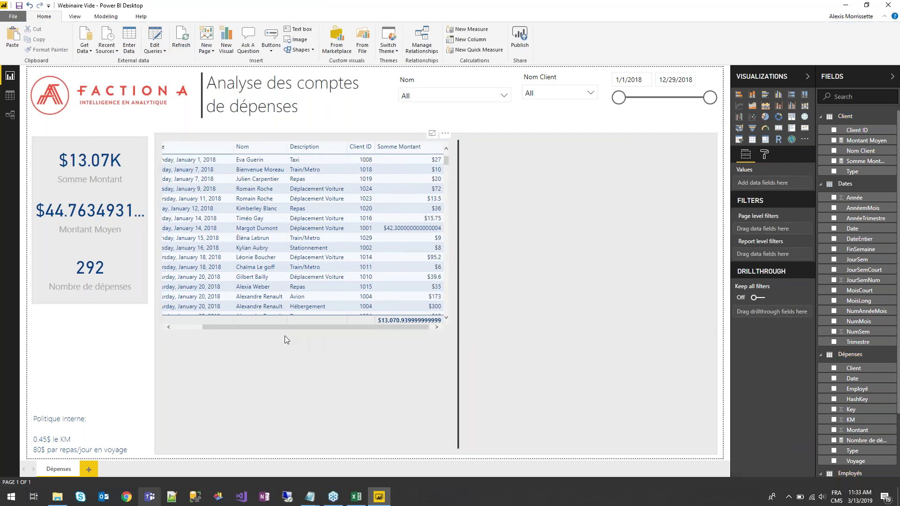
scroll(285, 335, "left", 3)
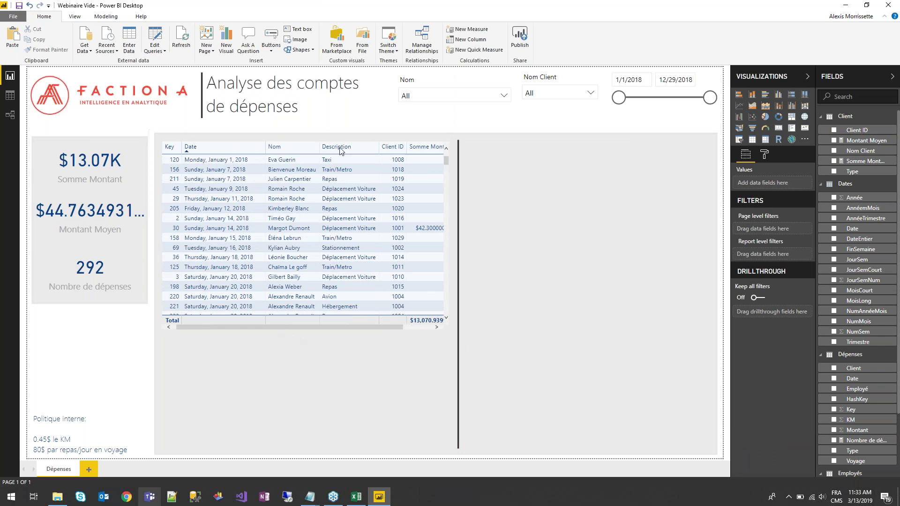
- Add a pie chart with Somme Montant as values and the Types table's Description field as legend
left_click(328, 346)
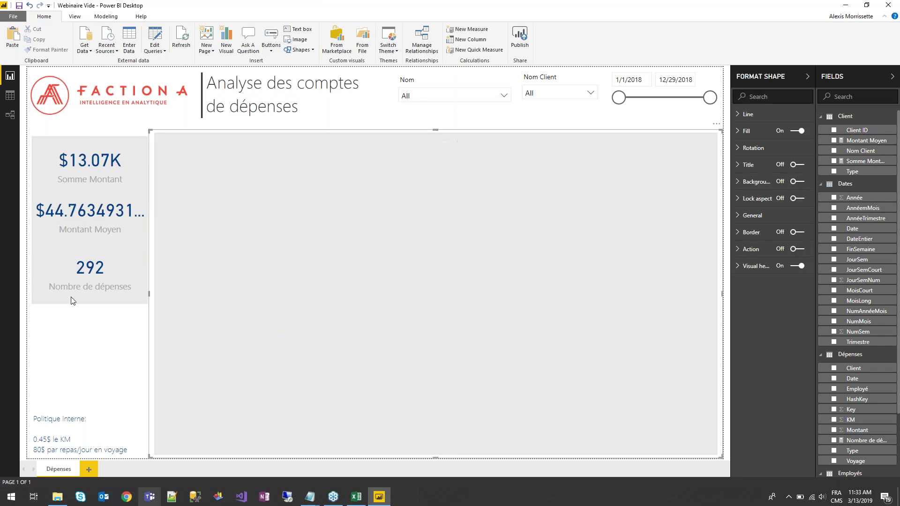
left_click(60, 350)
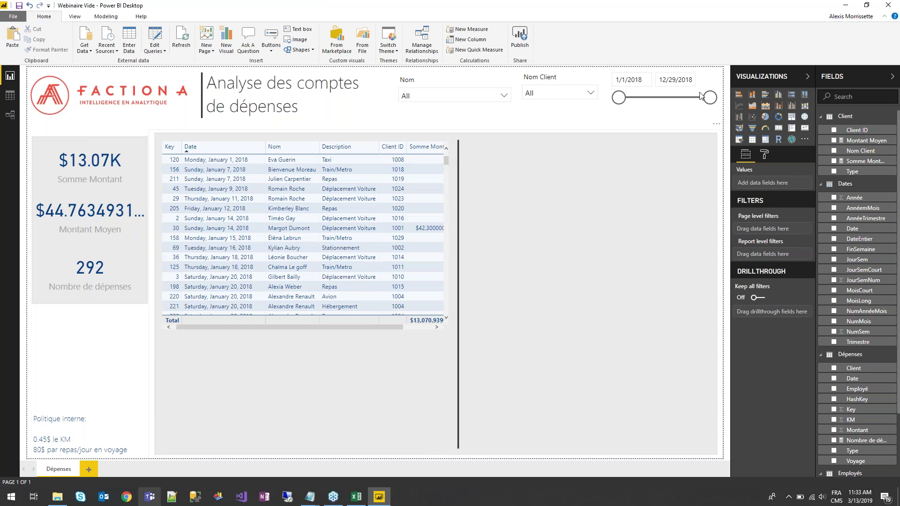
left_click(767, 120)
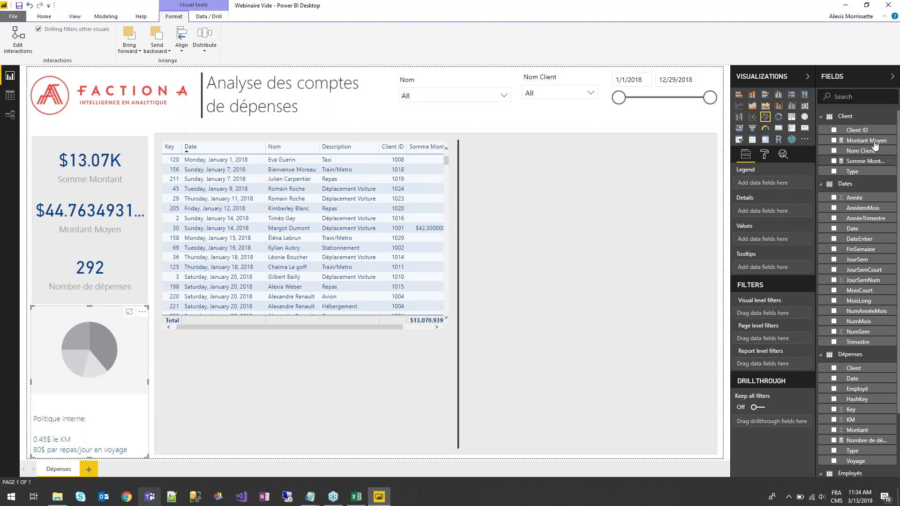
left_click_drag(870, 162, 770, 240)
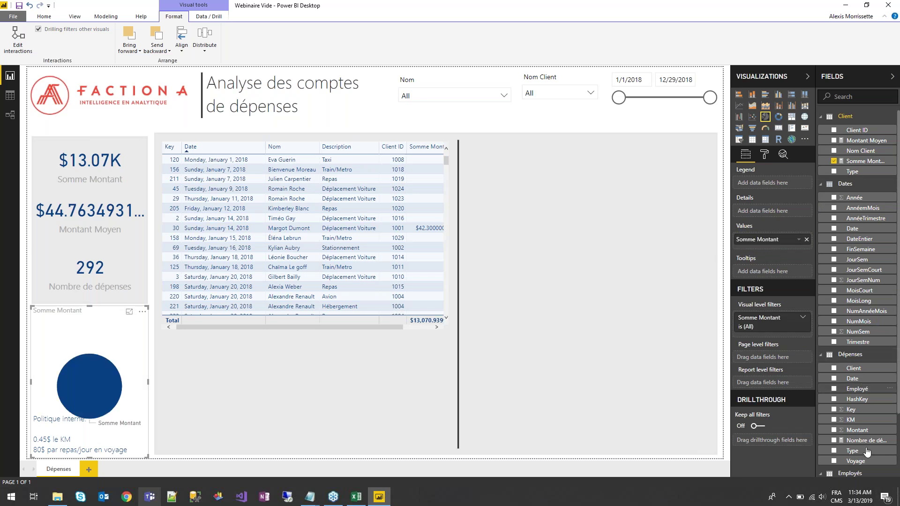
scroll(866, 449, "down", 3)
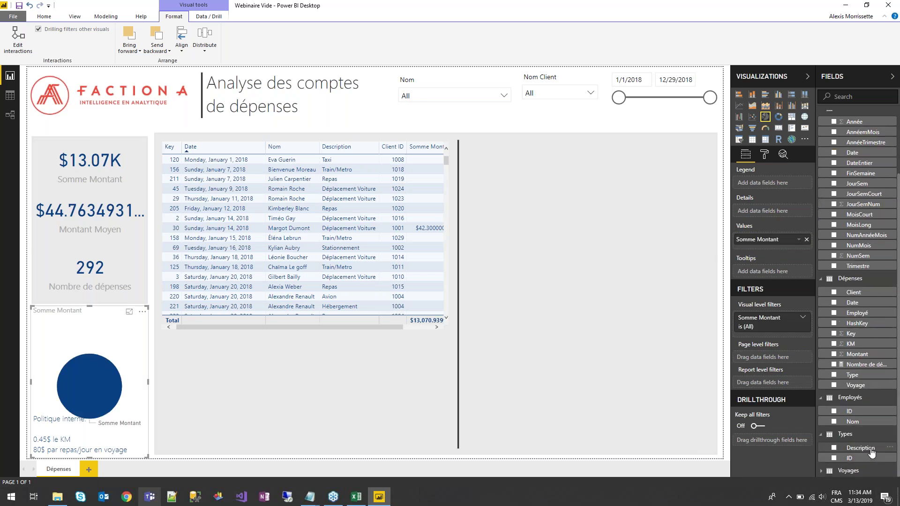
left_click_drag(738, 198, 750, 183)
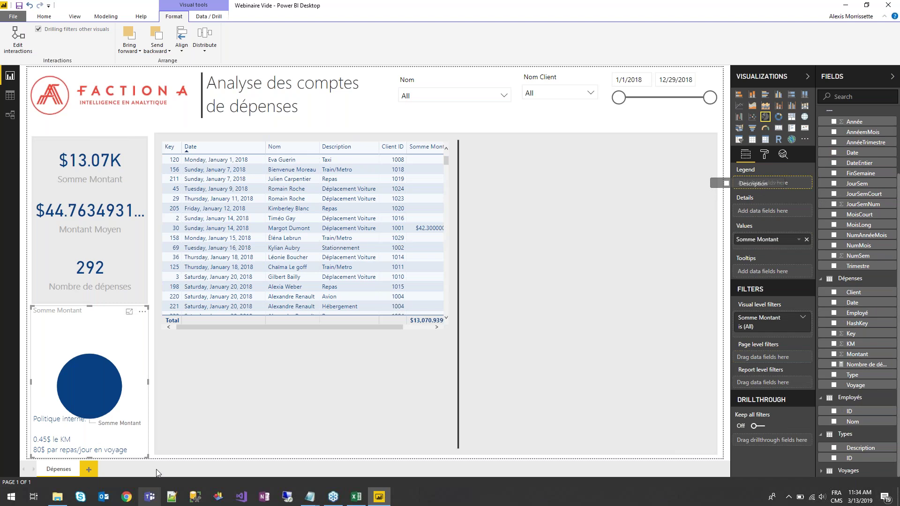
- Move the pie chart onto the grey panel below the detail table and size it to fill the space beneath the table's left half
left_click_drag(145, 411, 143, 404)
left_click_drag(59, 319, 183, 362)
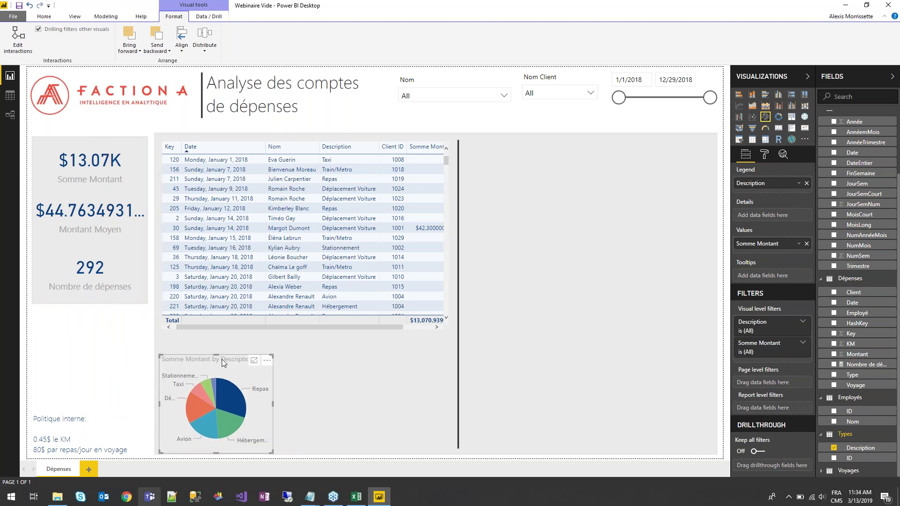
left_click(287, 344)
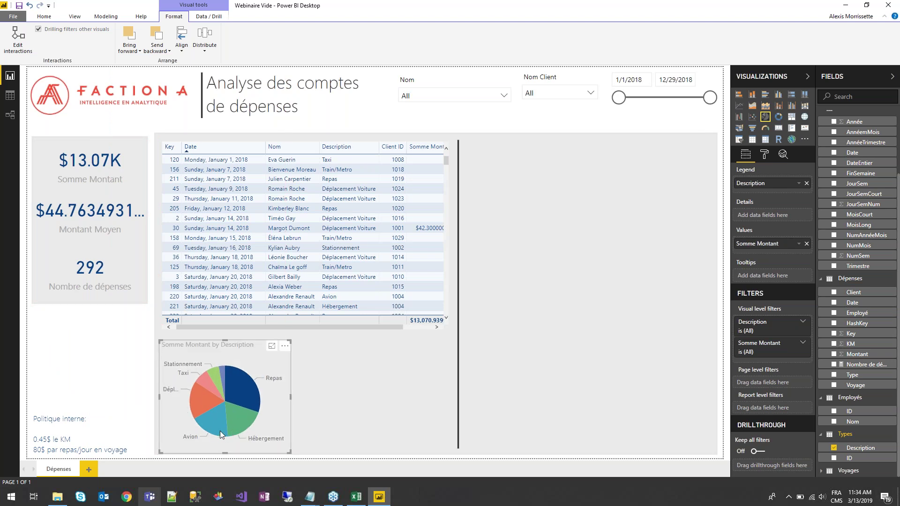
- Add a clustered column chart with Montant Moyen as value and the Types table's Description field as axis
left_click(90, 355)
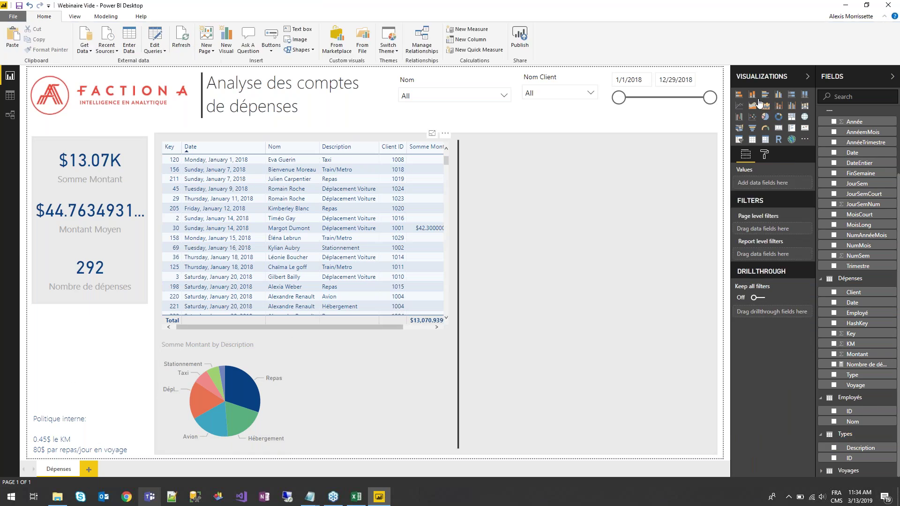
left_click(778, 94)
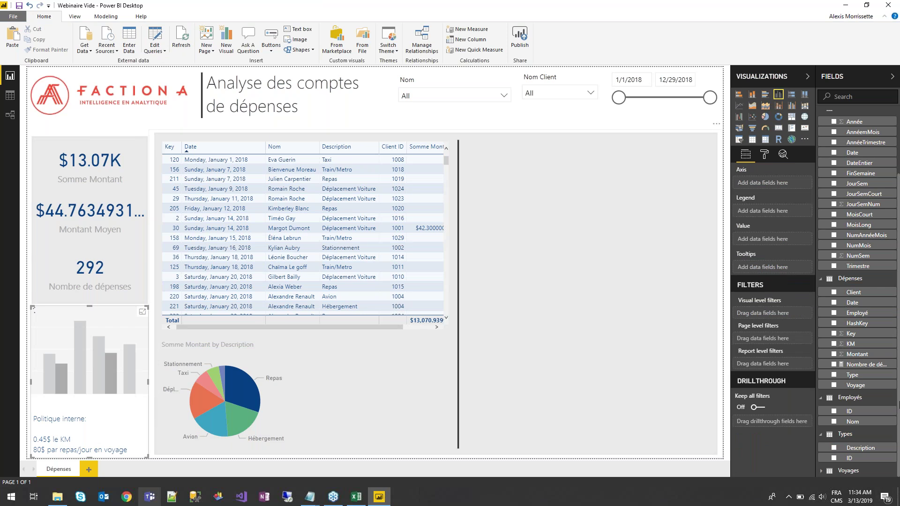
scroll(872, 145, "up", 3)
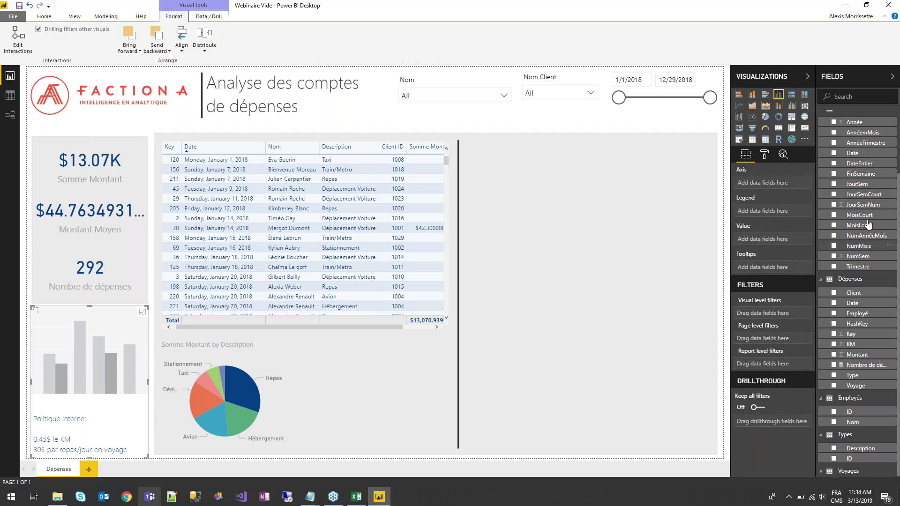
left_click_drag(874, 160, 773, 238)
scroll(850, 356, "down", 3)
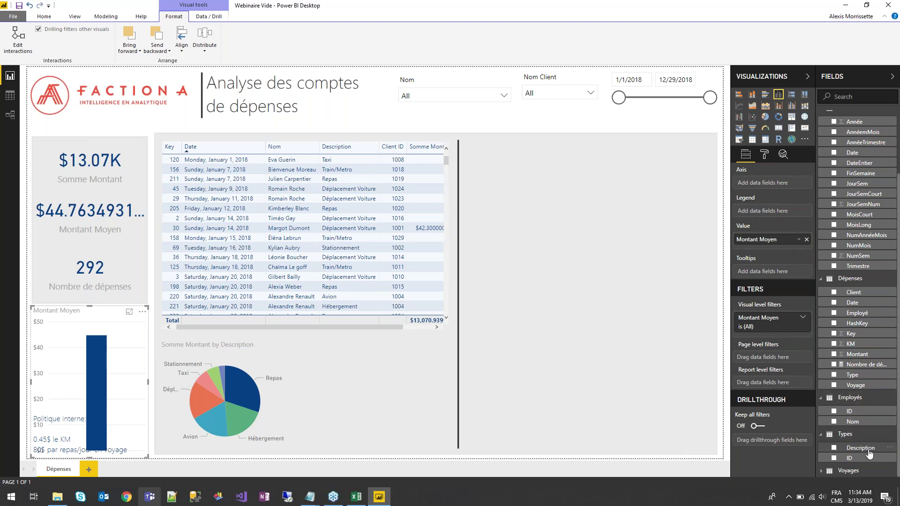
left_click_drag(869, 454, 783, 185)
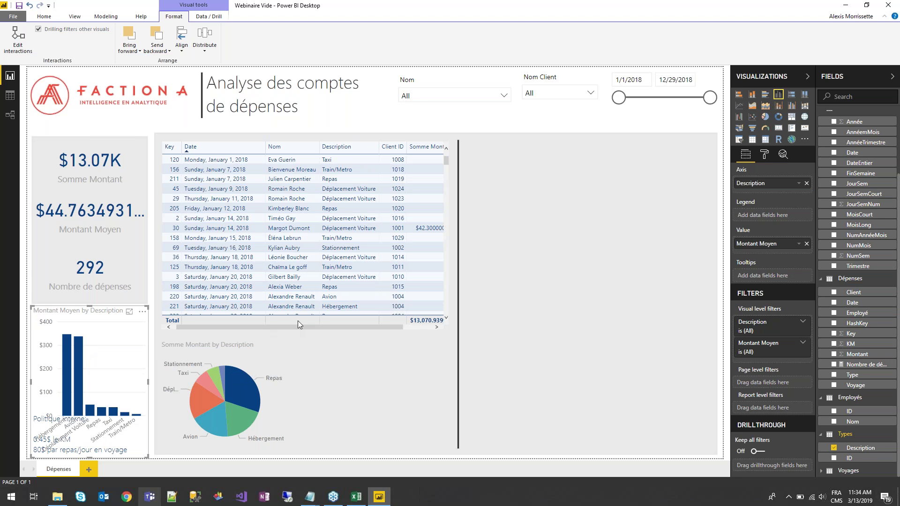
- Place the Montant Moyen column chart beside the pie chart below the detail table and widen it to the vertical divider line
left_click_drag(94, 342, 354, 342)
left_click_drag(347, 309, 352, 340)
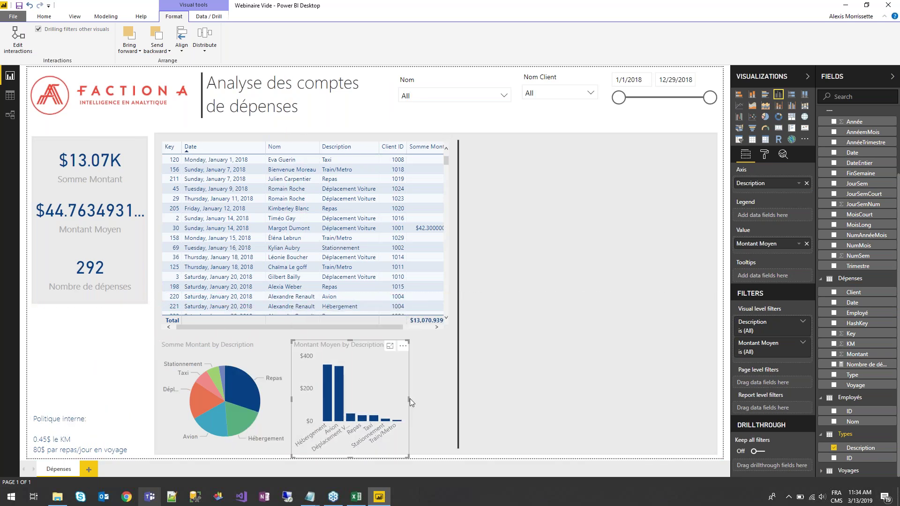
left_click_drag(410, 401, 449, 398)
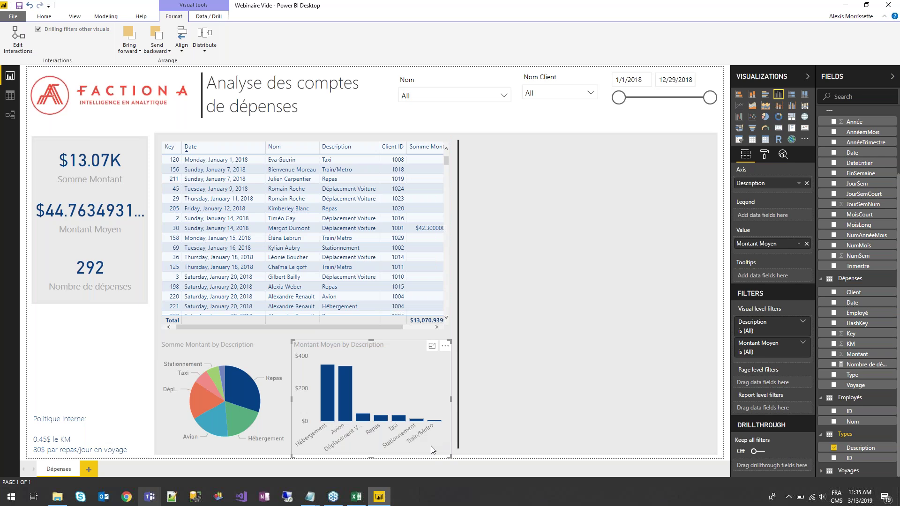
left_click(83, 342)
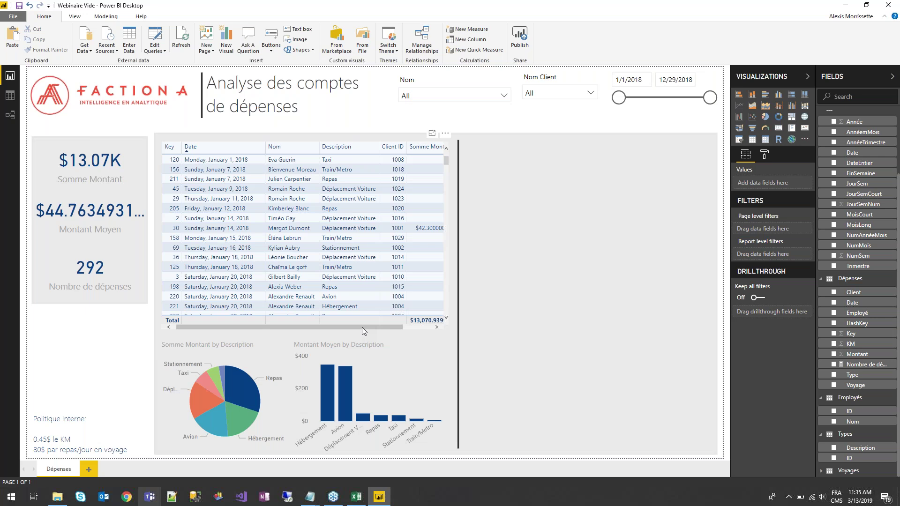
left_click_drag(393, 330, 300, 329)
left_click(303, 327)
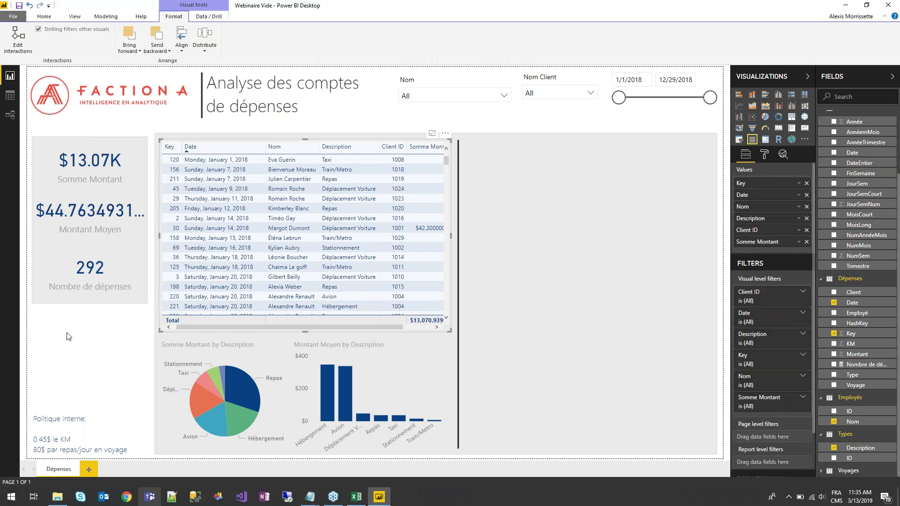
left_click(70, 336)
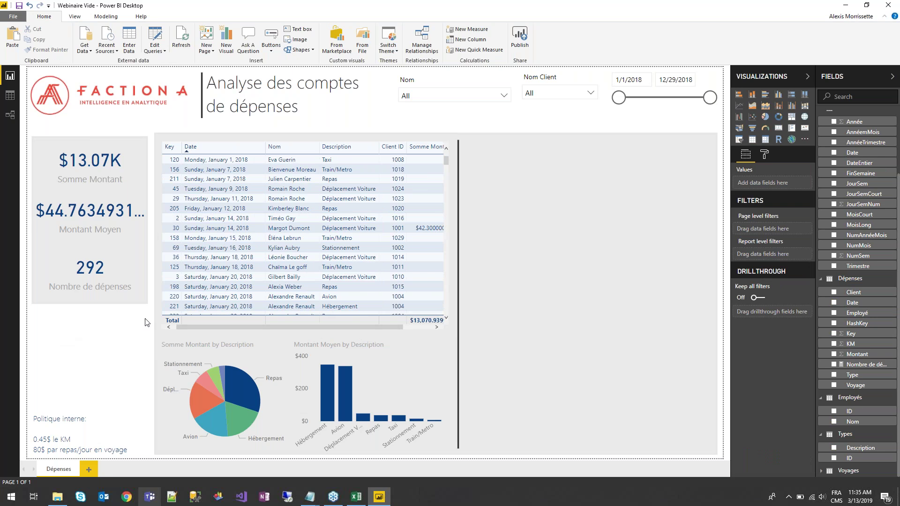
- Turn on background color conditional formatting for the Somme Montant column of the detail table
left_click_drag(240, 329, 293, 317)
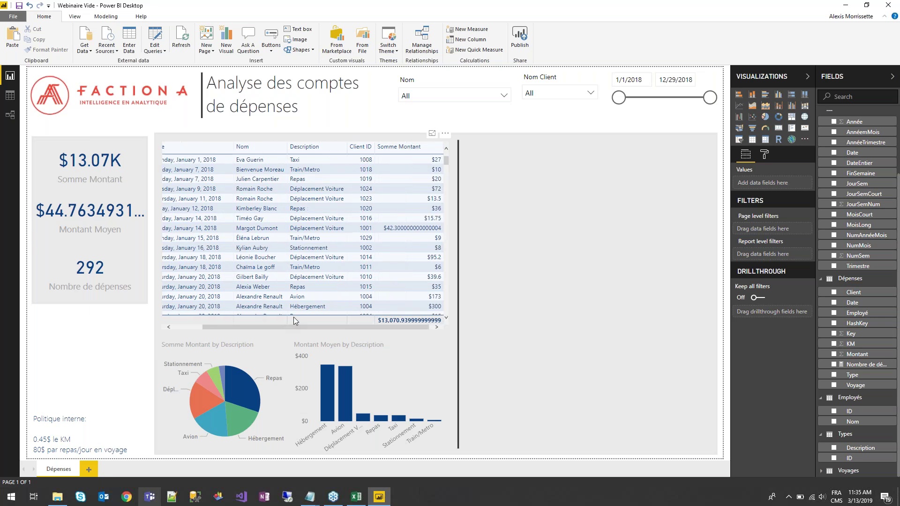
left_click(376, 221)
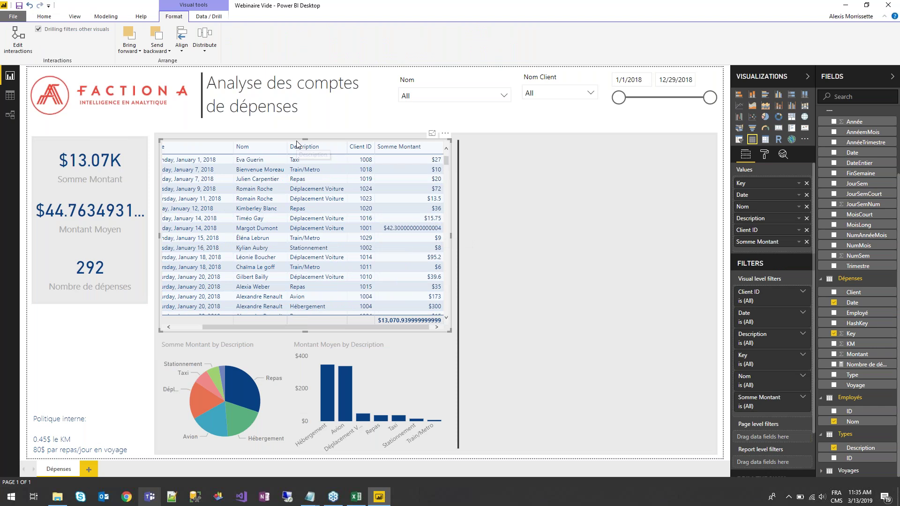
left_click(765, 157)
left_click(768, 308)
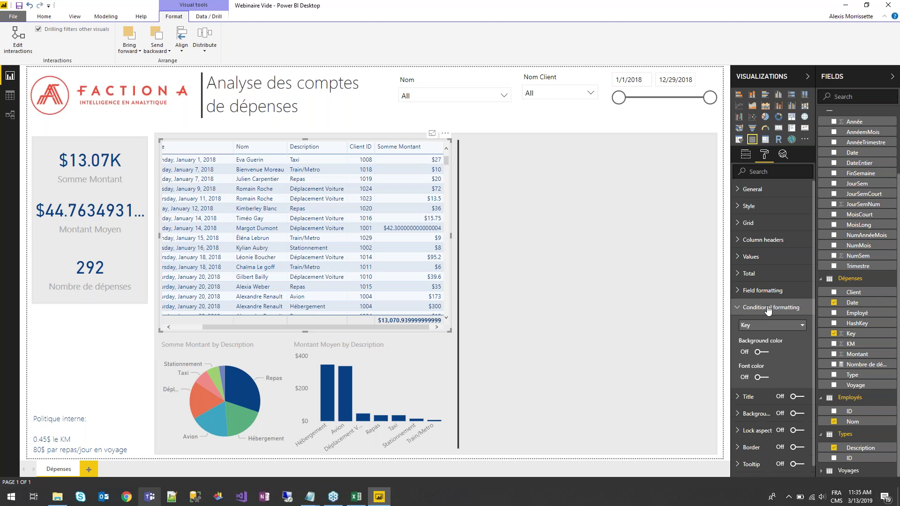
left_click(803, 329)
left_click(766, 389)
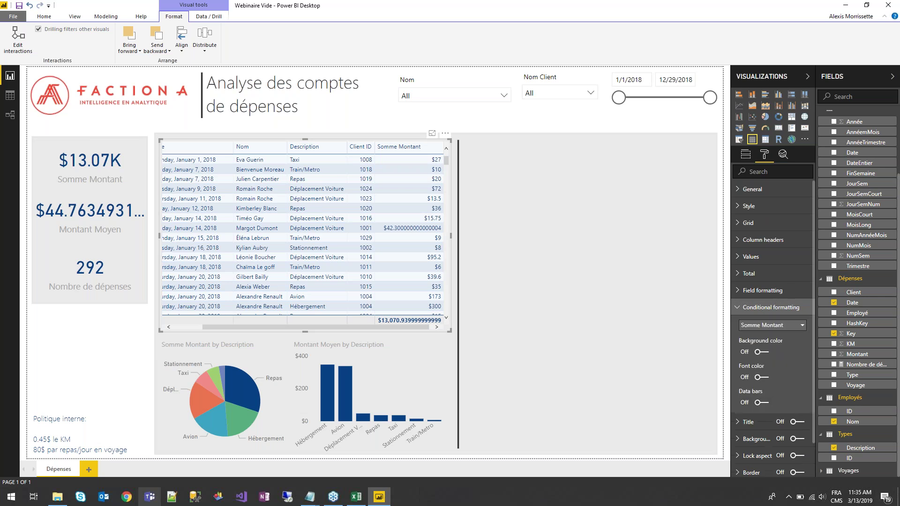
left_click(758, 352)
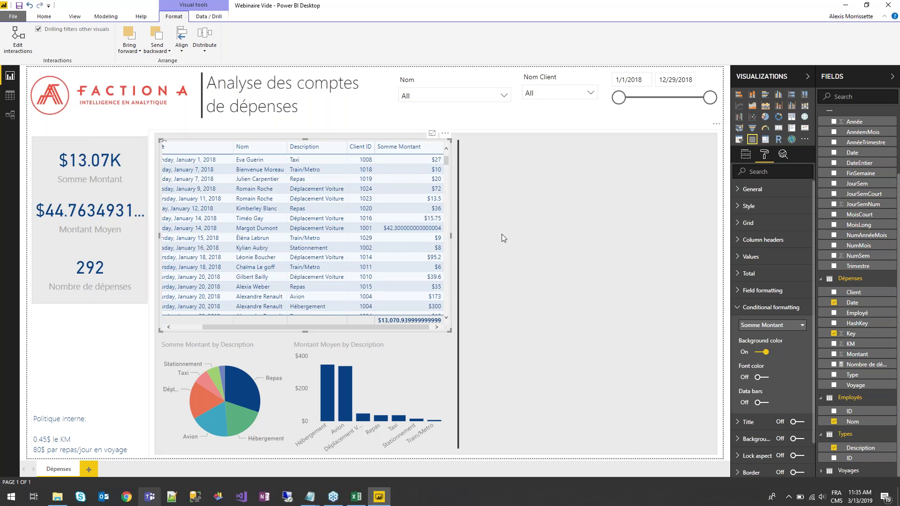
- Base the Somme Montant background color scale on the Client table's Montant Moyen measure in the advanced controls
left_click(780, 369)
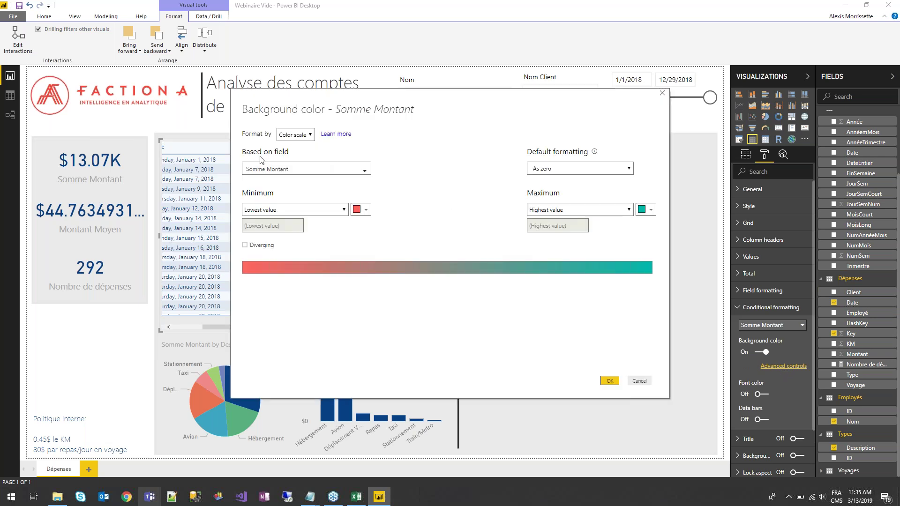
left_click(364, 171)
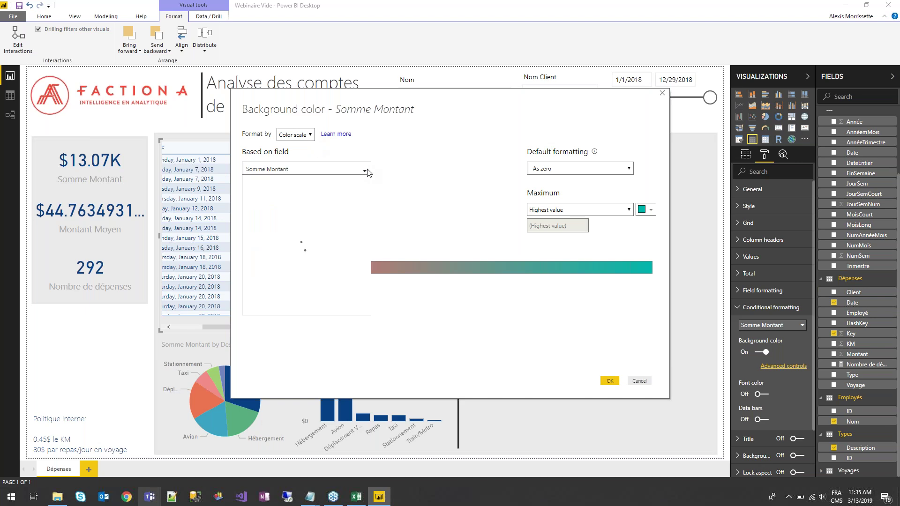
left_click(252, 202)
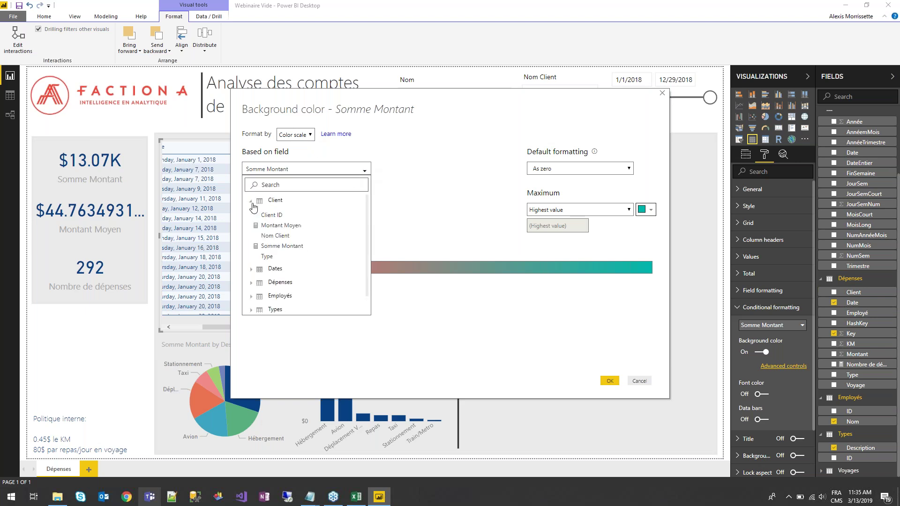
left_click(282, 225)
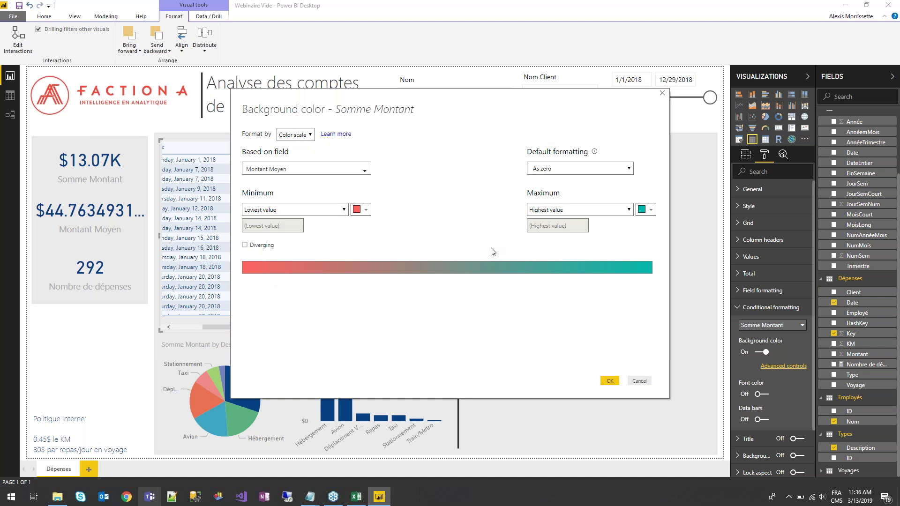
- Make the background scale diverging, with green for the lowest value and orange for the highest, and apply it to the table
left_click(358, 210)
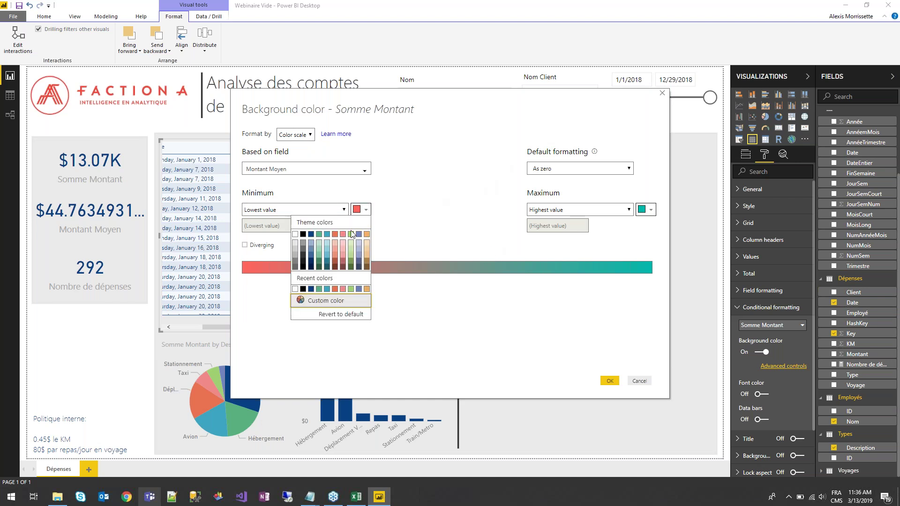
left_click(322, 236)
left_click(649, 209)
left_click(620, 234)
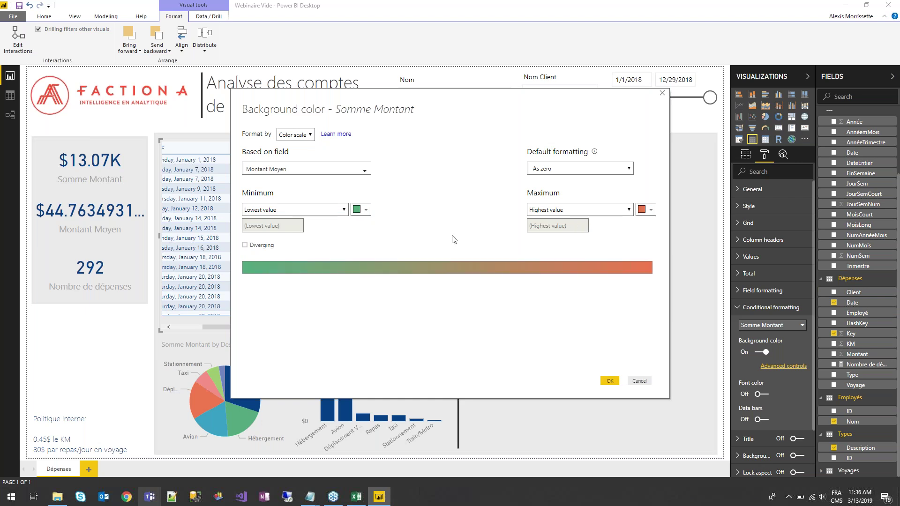
left_click(245, 245)
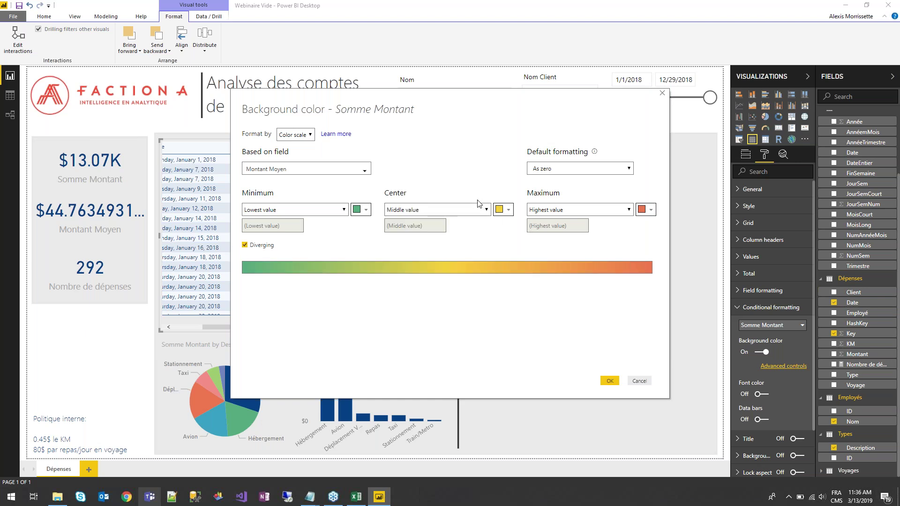
left_click(611, 381)
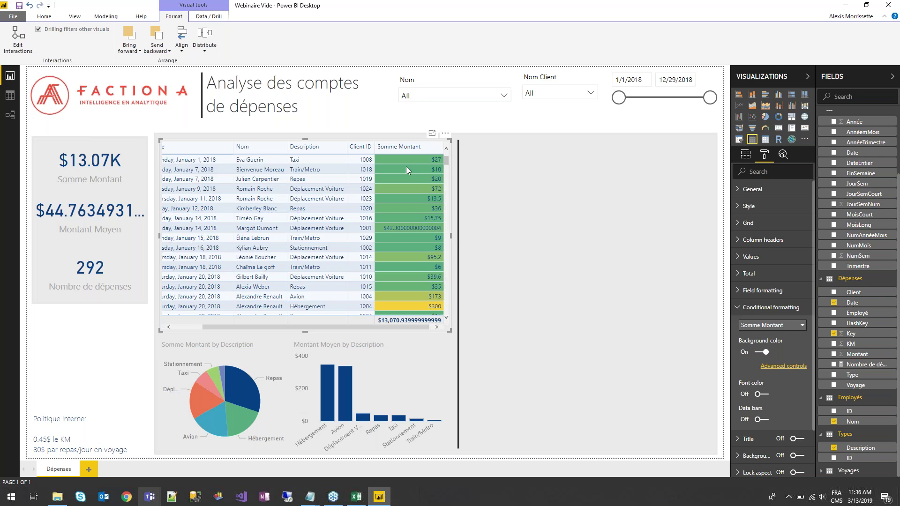
left_click_drag(235, 326, 224, 327)
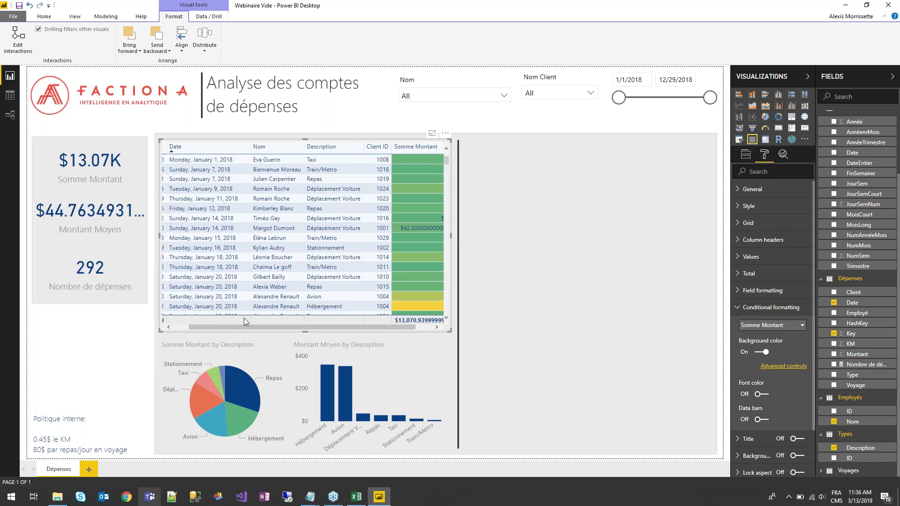
left_click(111, 349)
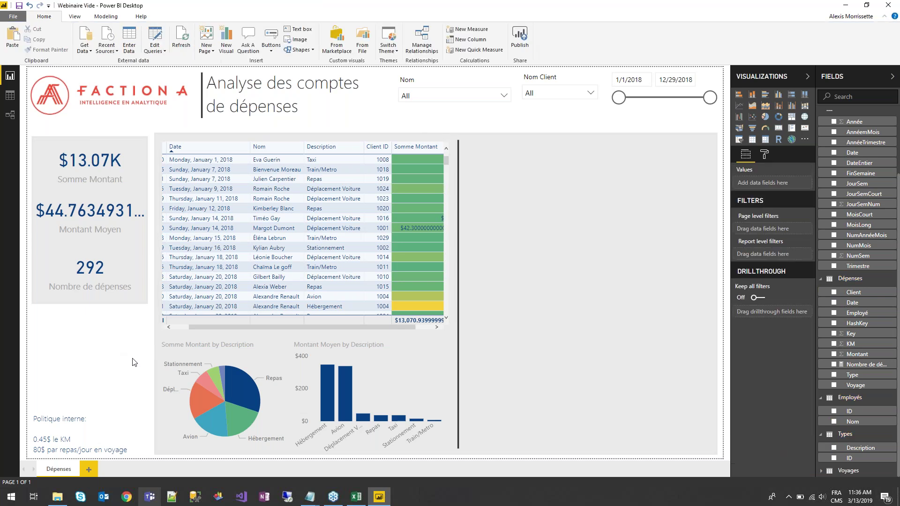
- Cross-filter the report by the pie chart's Taxi slice, examine the coloured amounts in the detail table, and clear the filter
left_click(204, 381)
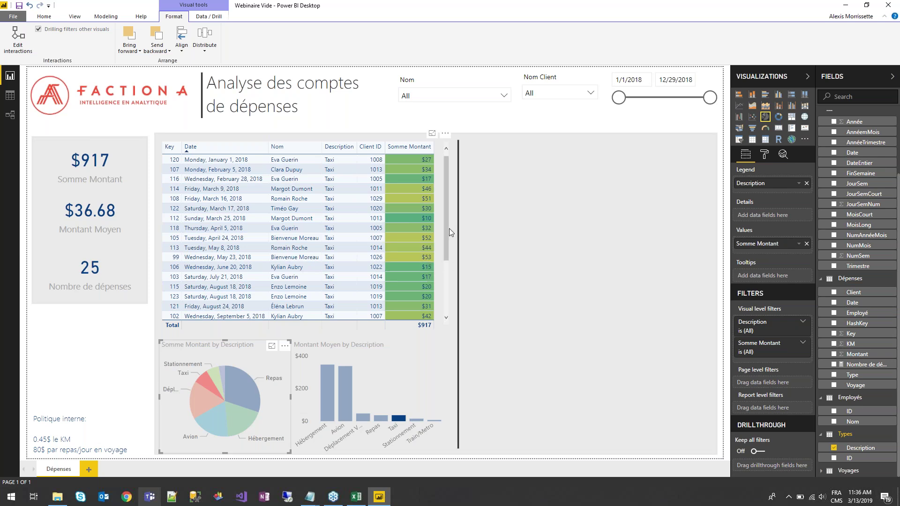
left_click_drag(451, 246, 451, 263)
scroll(451, 263, "down", 2)
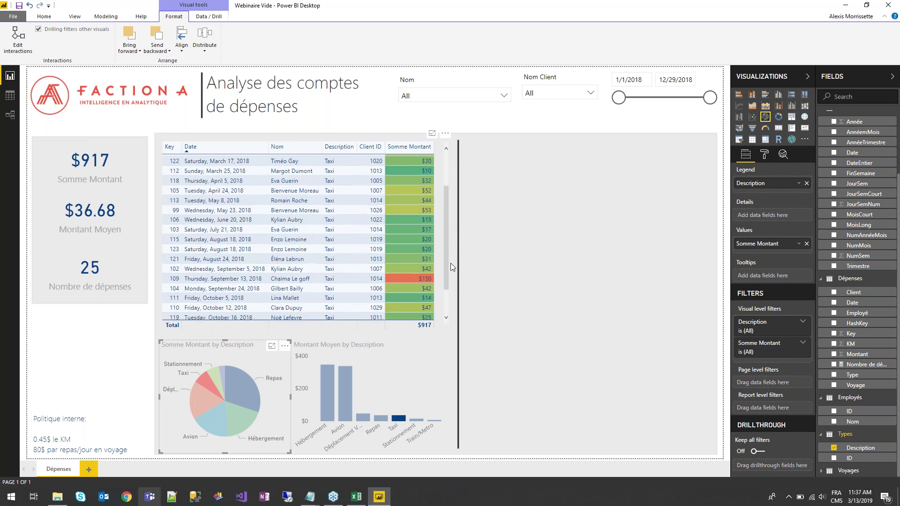
left_click(412, 280)
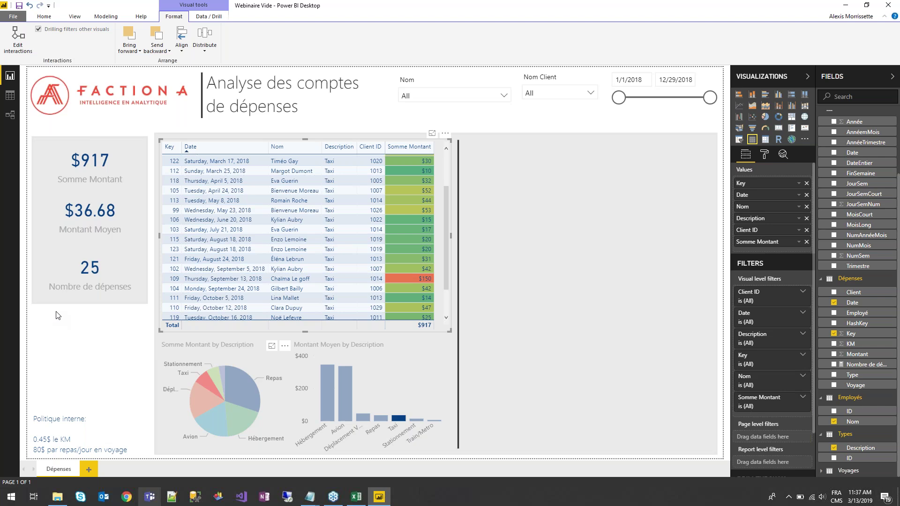
key("Tab")
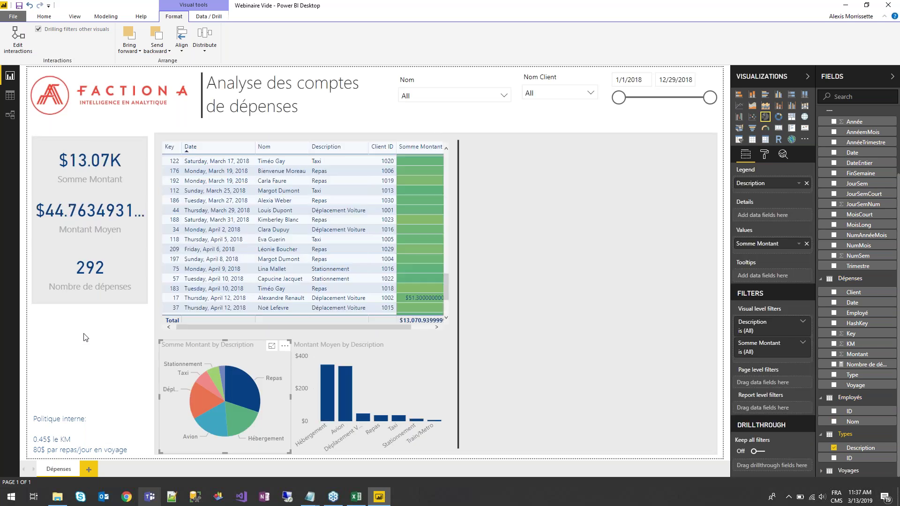
left_click(86, 338)
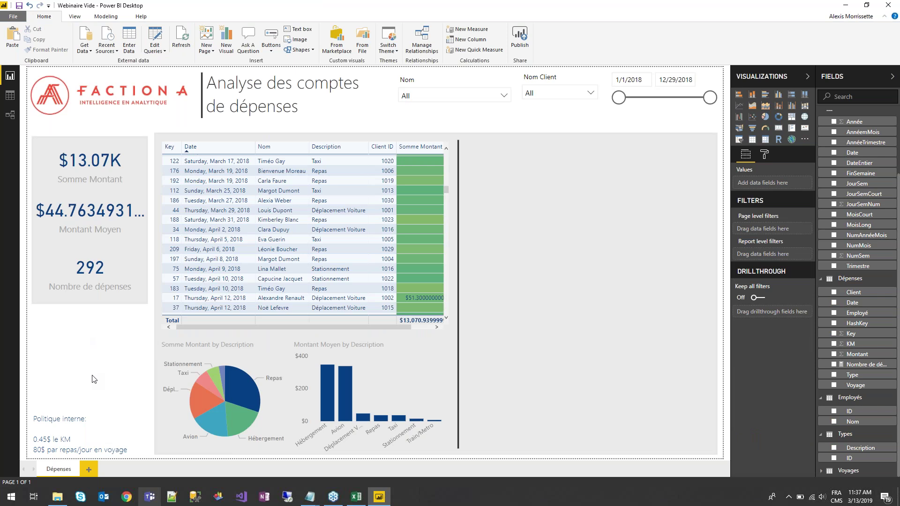
- Display the Dépenses table's rows in Data view and collapse the Dates, Client and Dépenses field lists
mouse_move(57, 497)
left_click(10, 95)
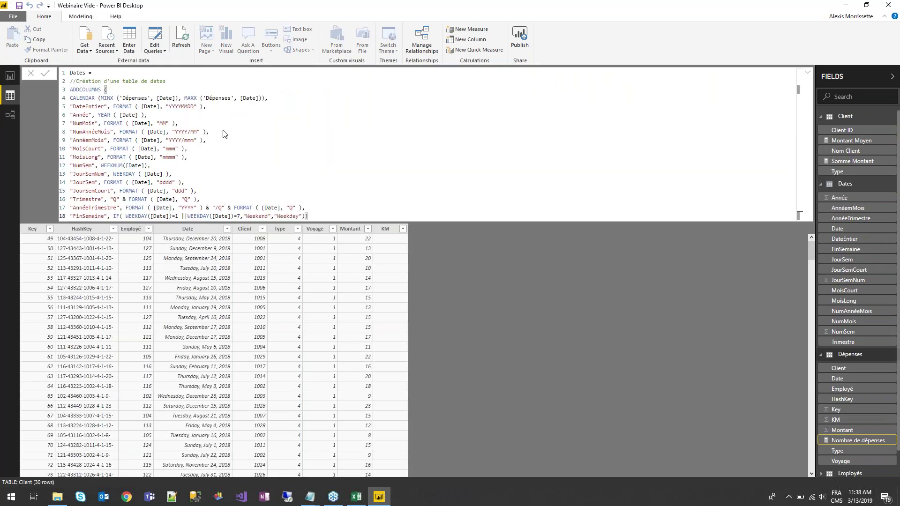
left_click(822, 188)
left_click(821, 186)
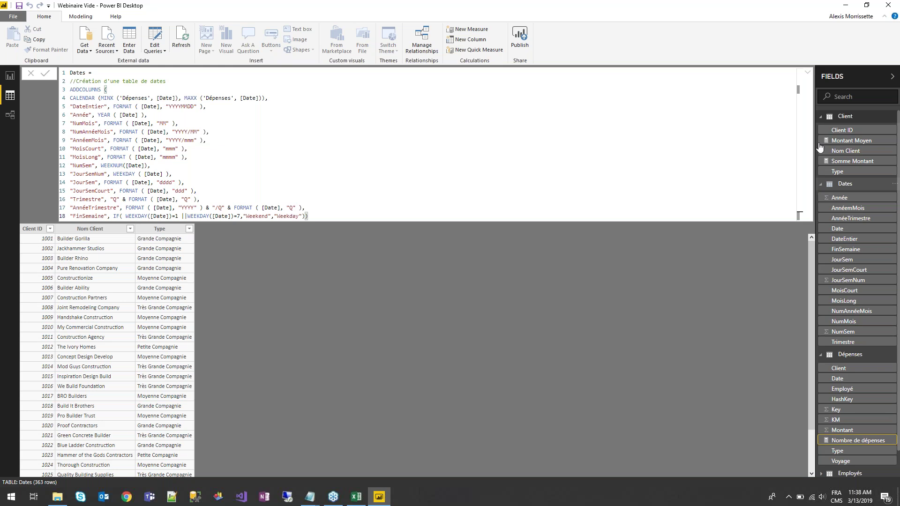
left_click(825, 119)
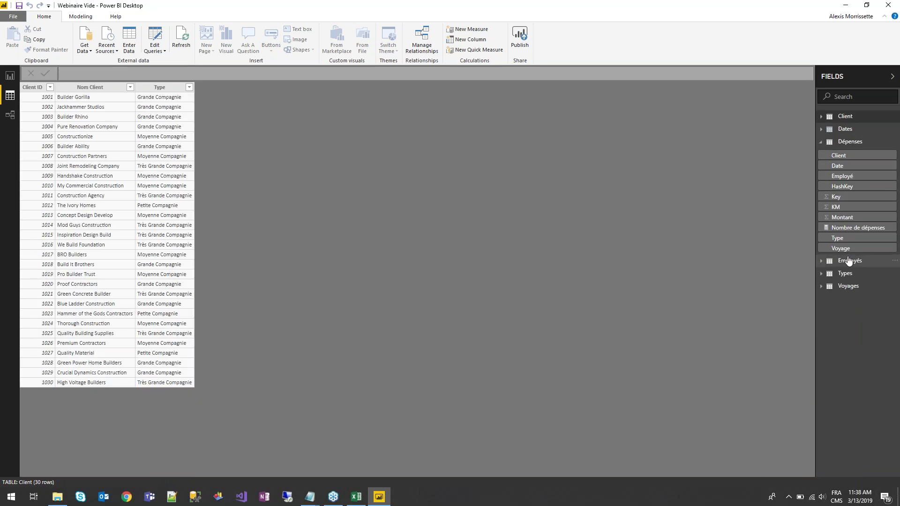
left_click(848, 142)
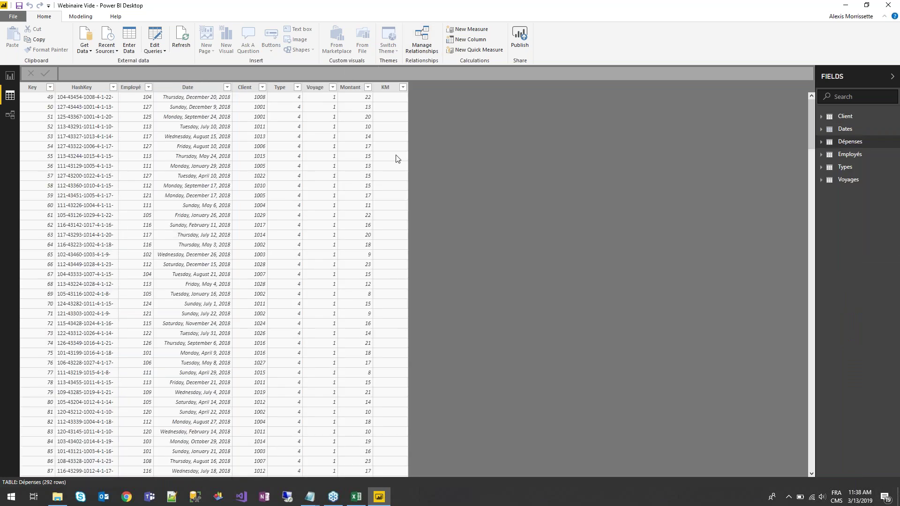
scroll(393, 238, "down", 15)
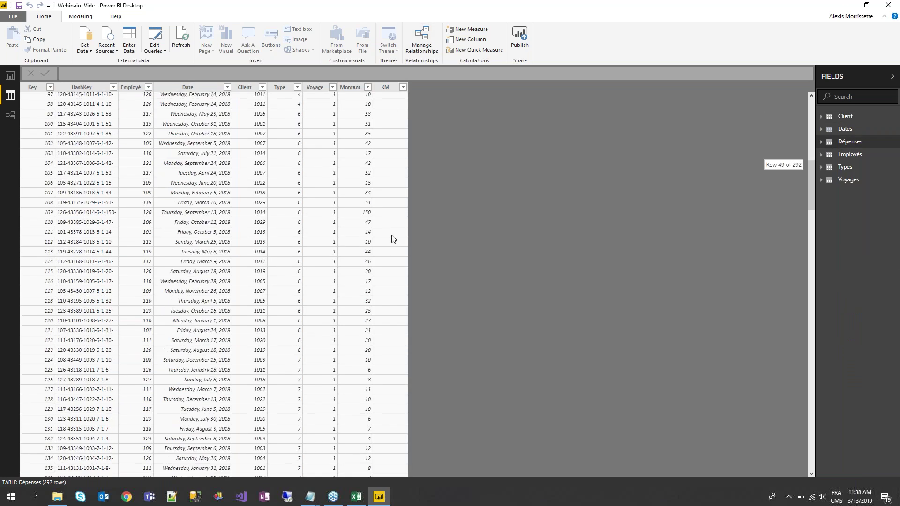
scroll(393, 238, "down", 3)
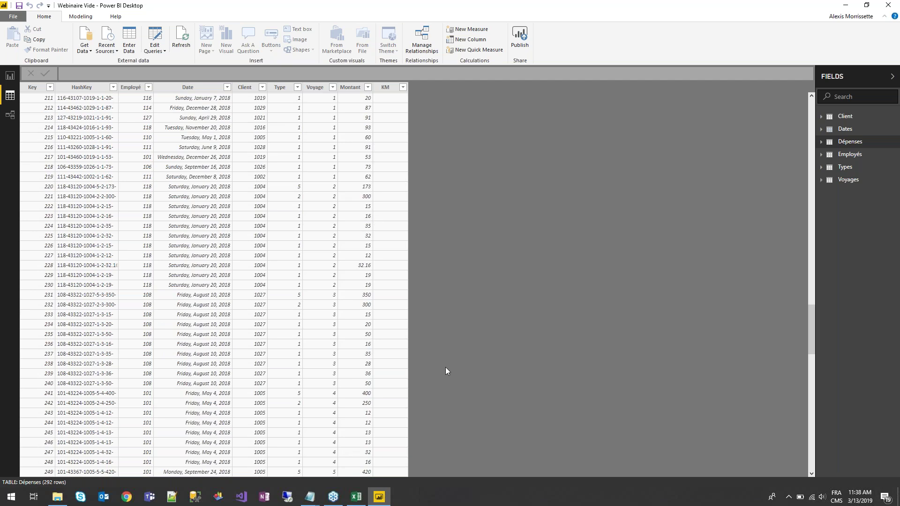
- Copy the Montant KM formula from Dax.txt in Notepad and return to Power BI Desktop
mouse_move(309, 497)
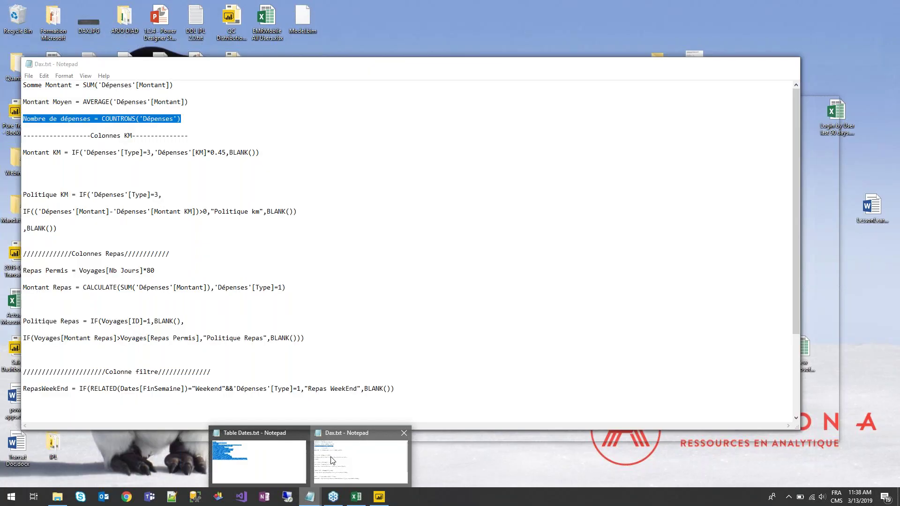
left_click(332, 463)
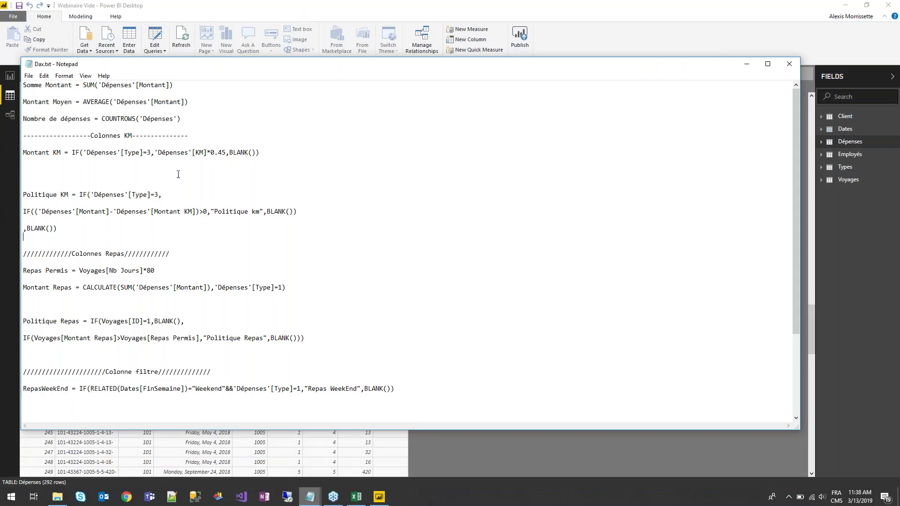
left_click_drag(261, 153, 22, 152)
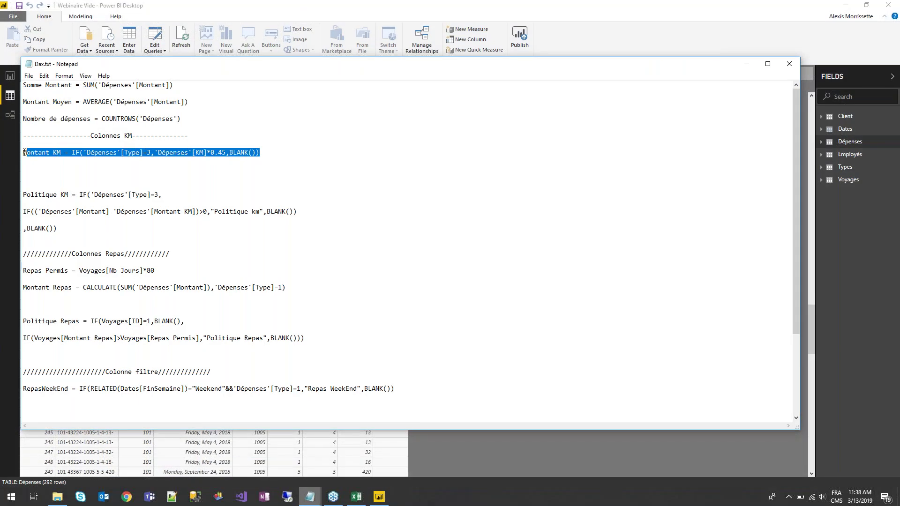
left_click(23, 154)
left_click_drag(280, 144, 11, 152)
key("ctrl+c")
left_click(199, 4)
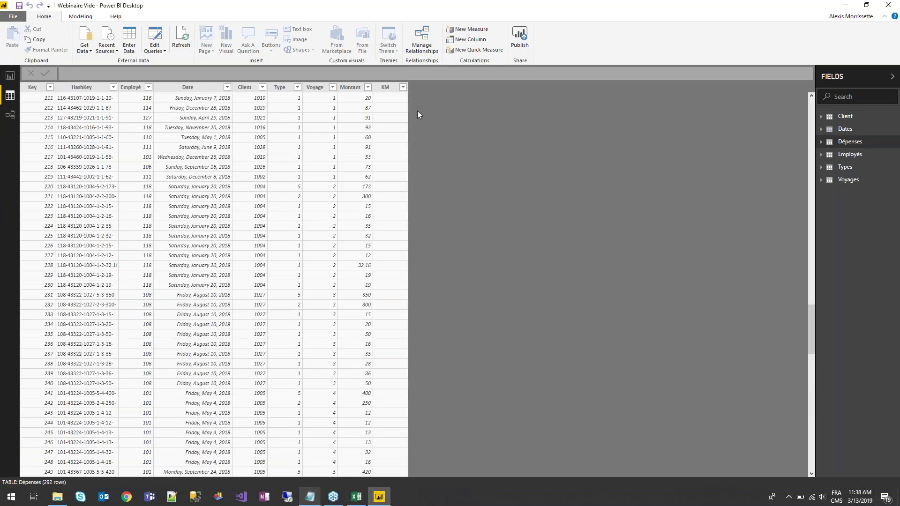
- Add the calculated column Montant KM = IF('Dépenses'[Type]=3,'Dépenses'[KM]*0.45,BLANK()) to the Dépenses table and check its values on the mileage rows
left_click(86, 19)
left_click(77, 46)
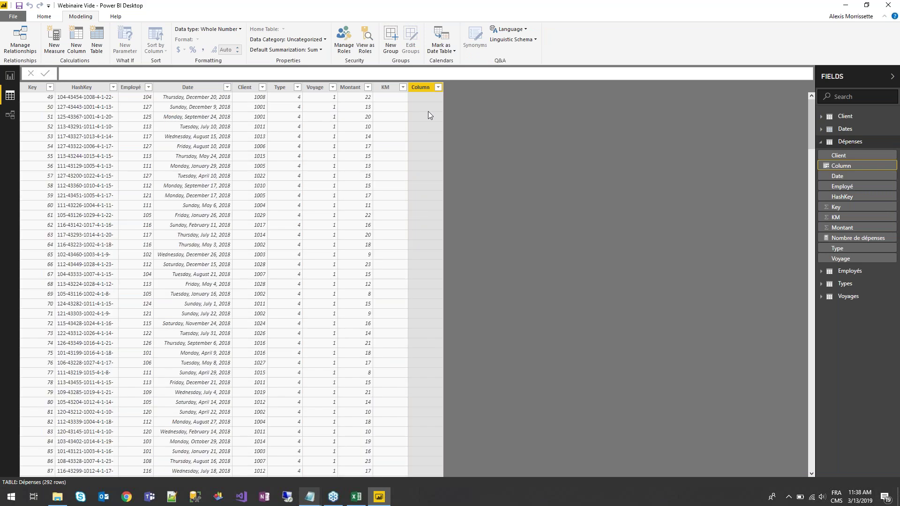
left_click(263, 72)
key("ctrl+a")
key("ctrl+v")
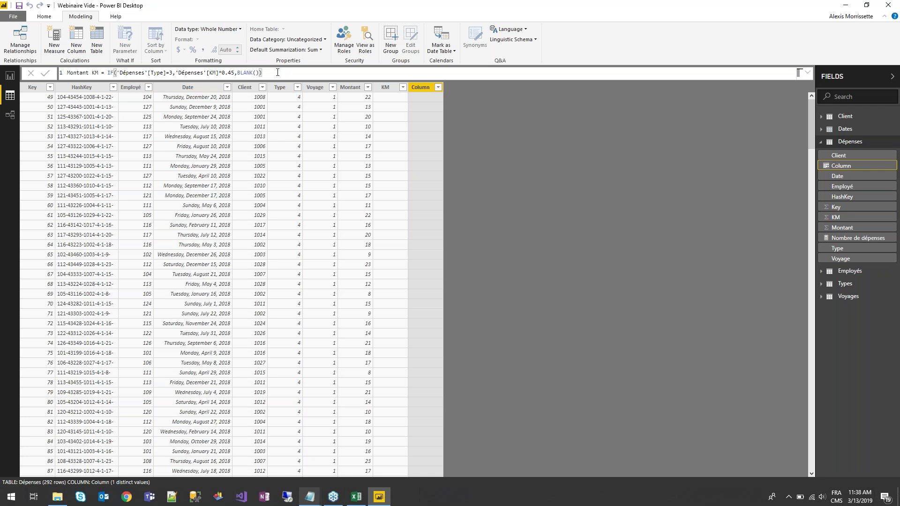
key("Return")
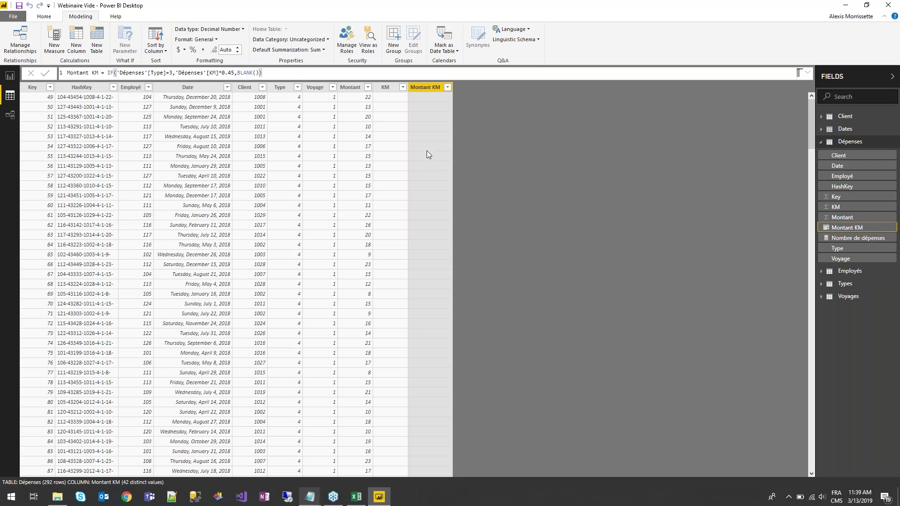
scroll(435, 162, "down", 20)
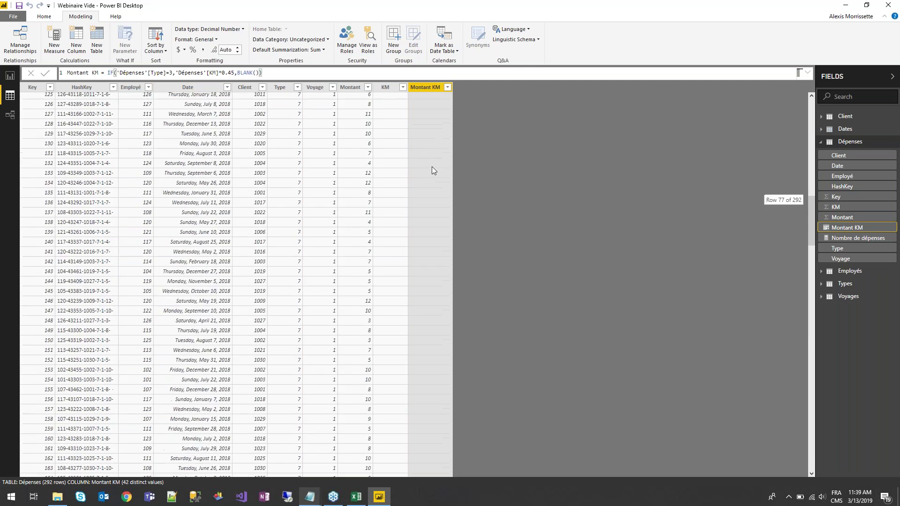
scroll(435, 170, "down", 20)
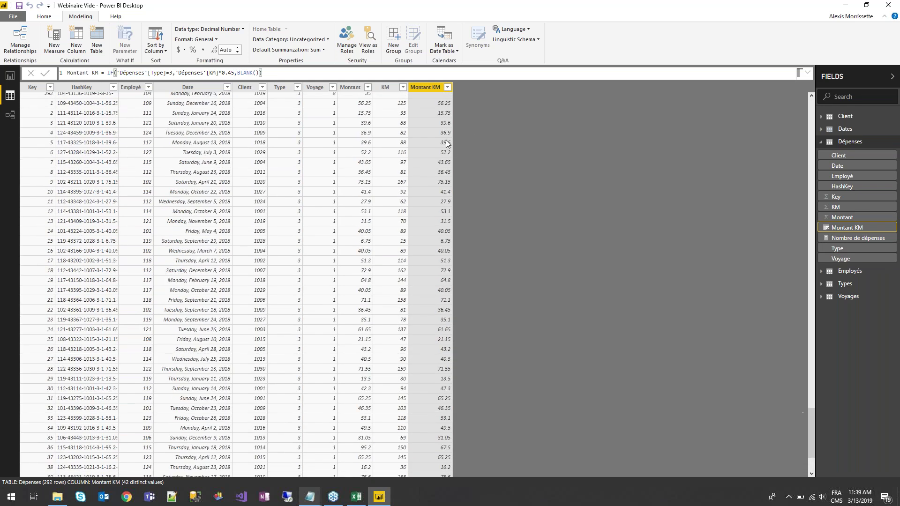
scroll(402, 197, "up", 3)
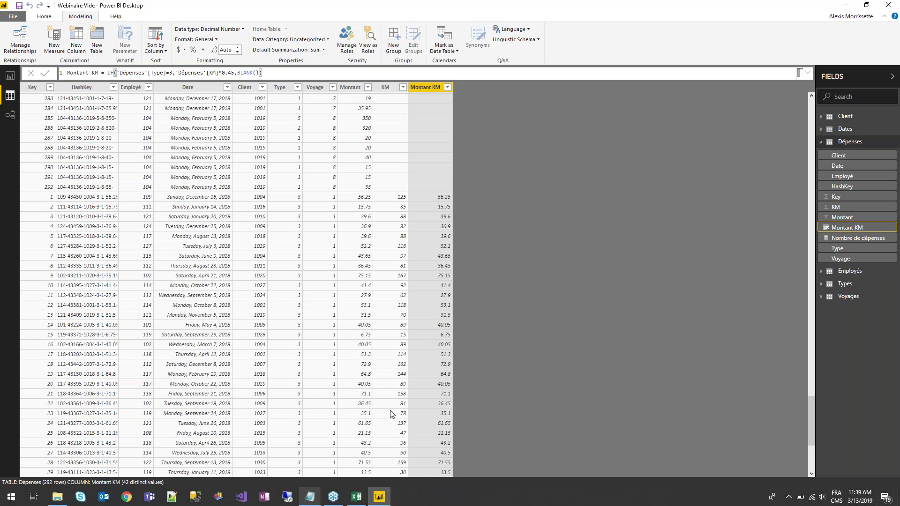
- Copy the Politique KM formula from Dax.txt in Notepad and return to Power BI Desktop
mouse_move(310, 497)
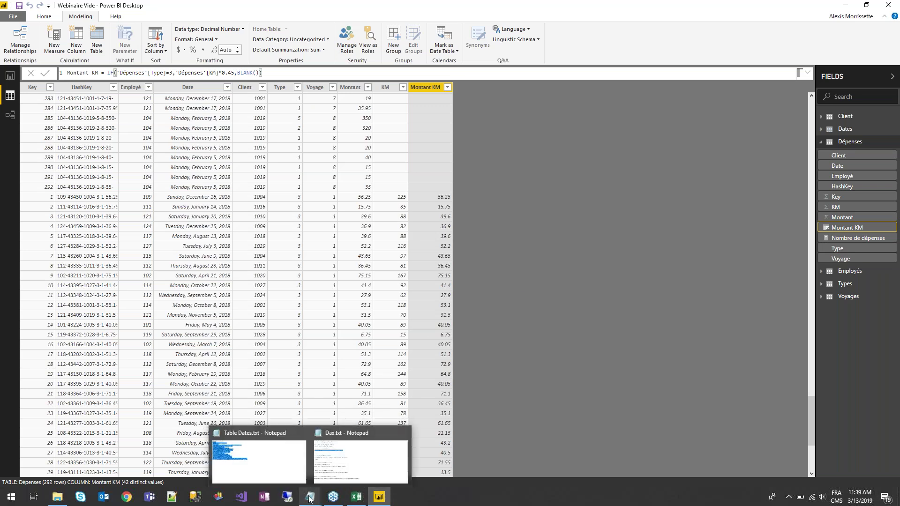
left_click(336, 467)
left_click(131, 212)
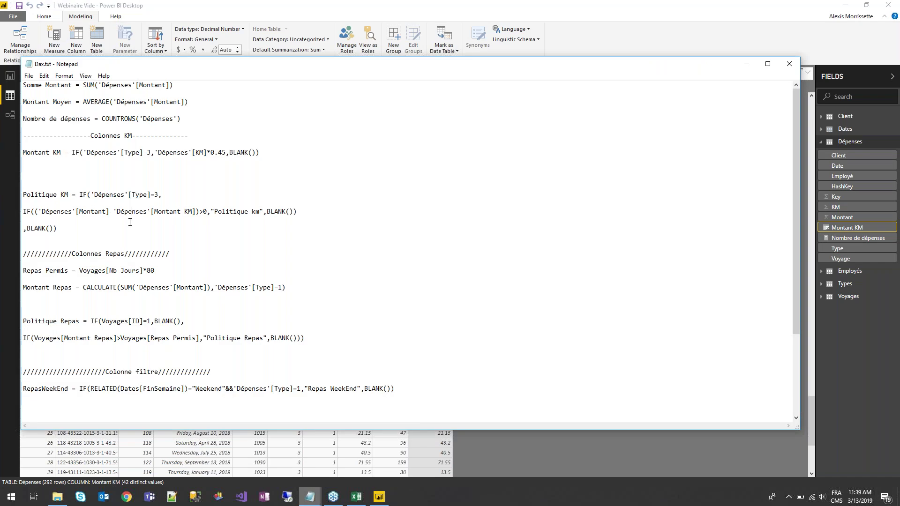
left_click_drag(60, 229, 5, 193)
key("ctrl+c")
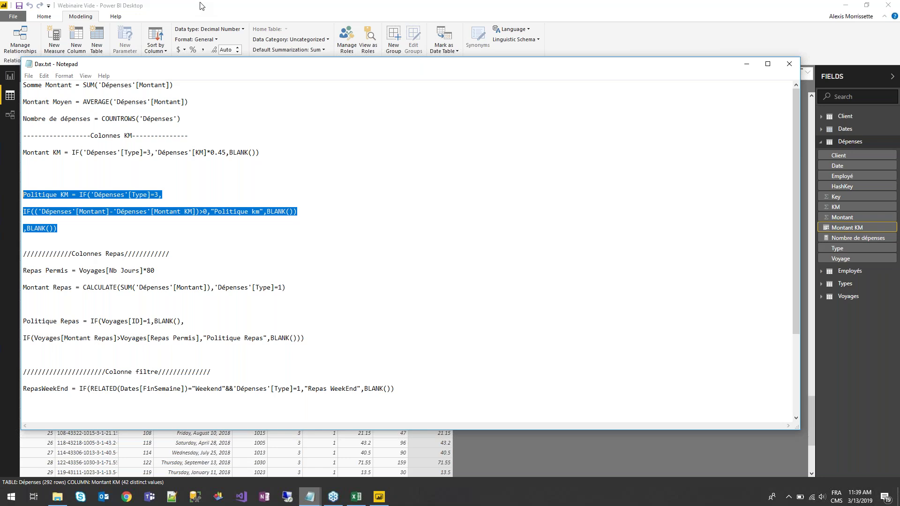
key("alt+Tab")
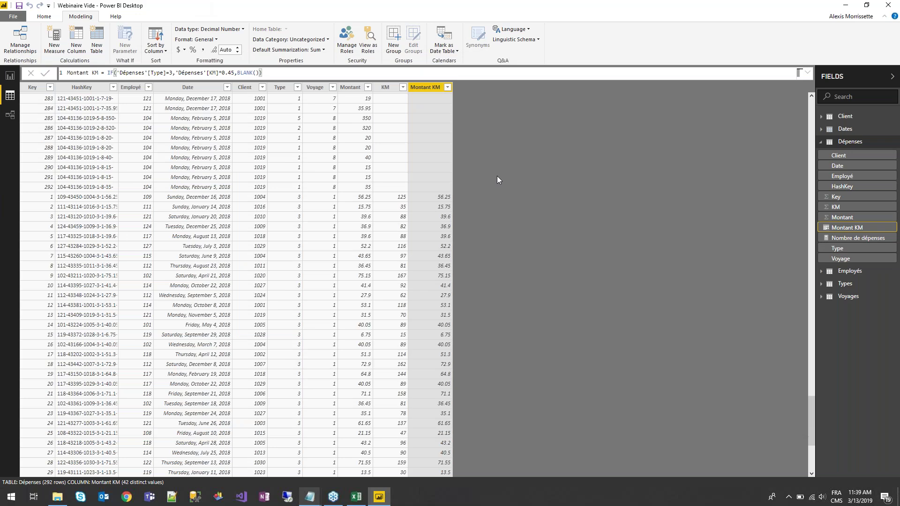
- Add the calculated column Politique KM to Dépenses from the copied formula, flagging Type 3 rows whose Montant exceeds Montant KM as "Politique km"
left_click(81, 52)
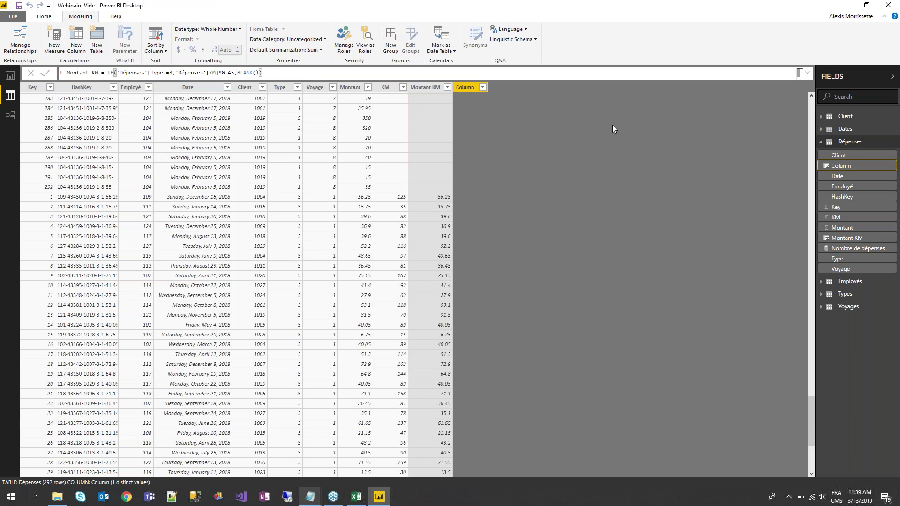
key("ctrl+v")
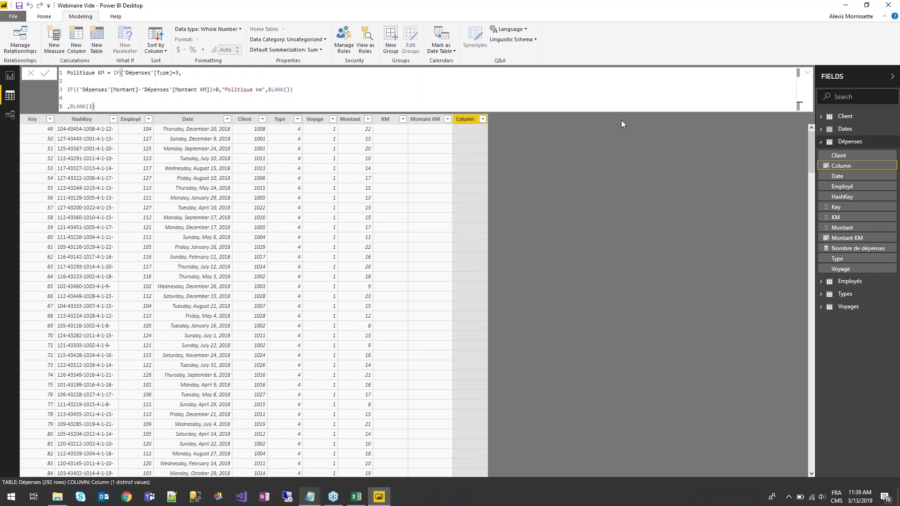
key("Return")
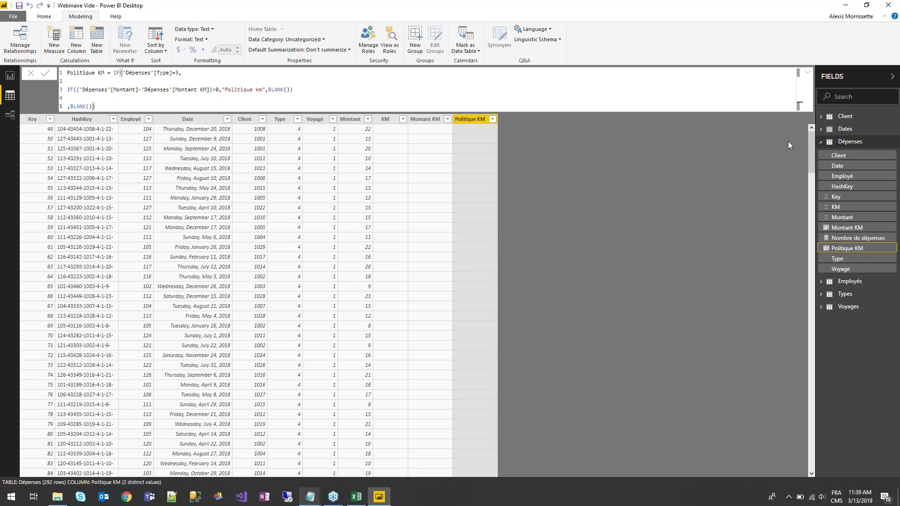
left_click_drag(812, 144, 835, 460)
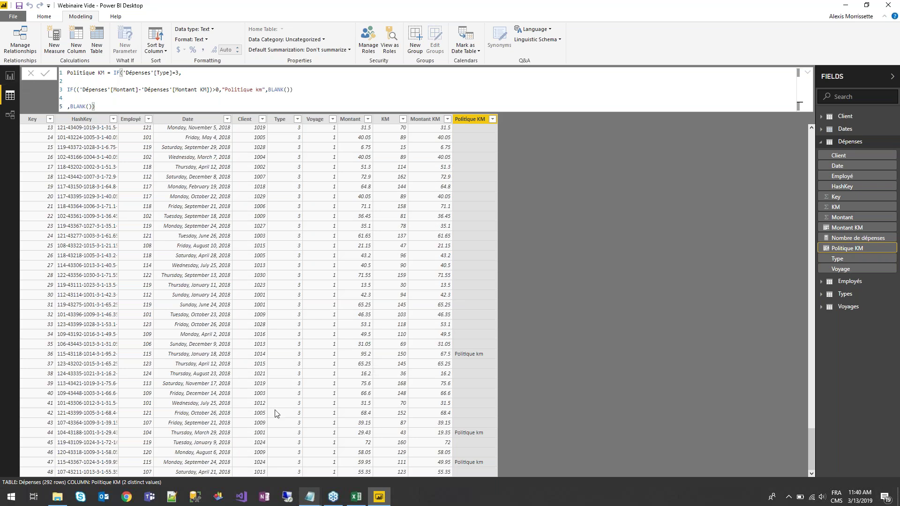
- Insert an empty table visual on the report page and place it beside the vertical divider, level with the detail table
left_click(11, 76)
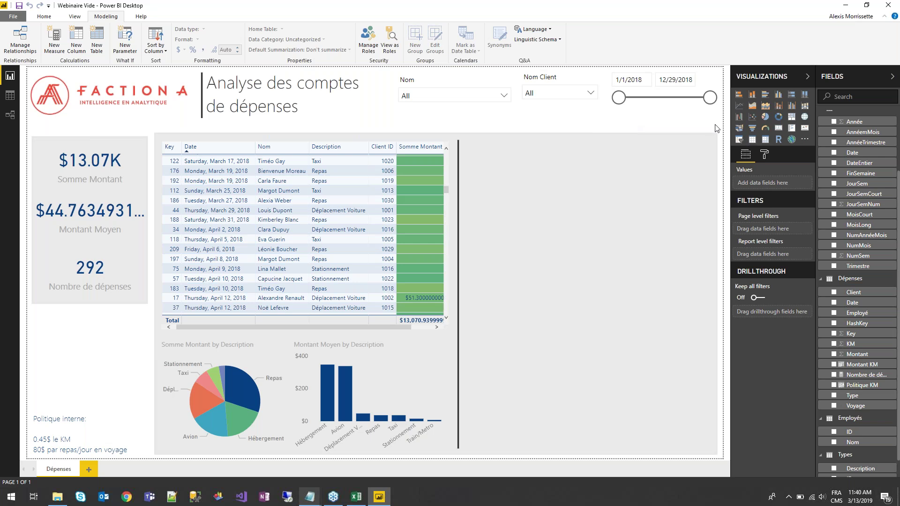
left_click(752, 141)
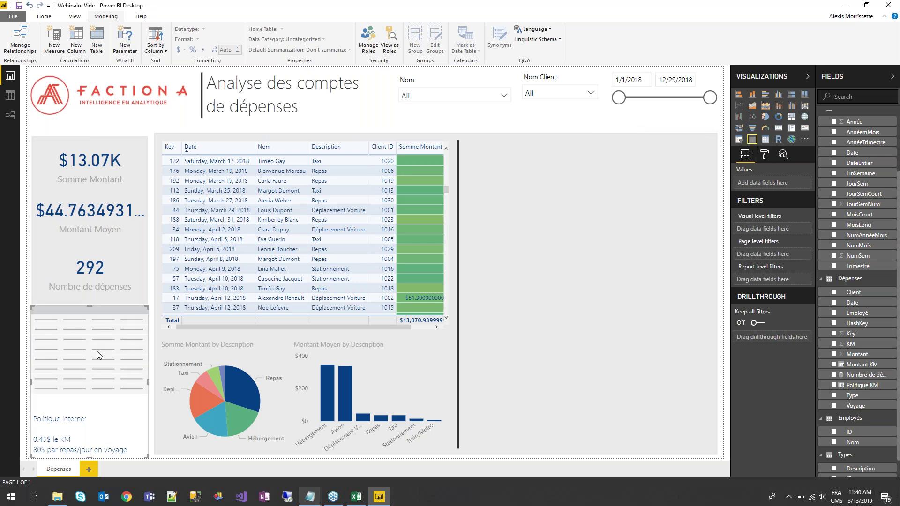
left_click_drag(97, 355, 535, 186)
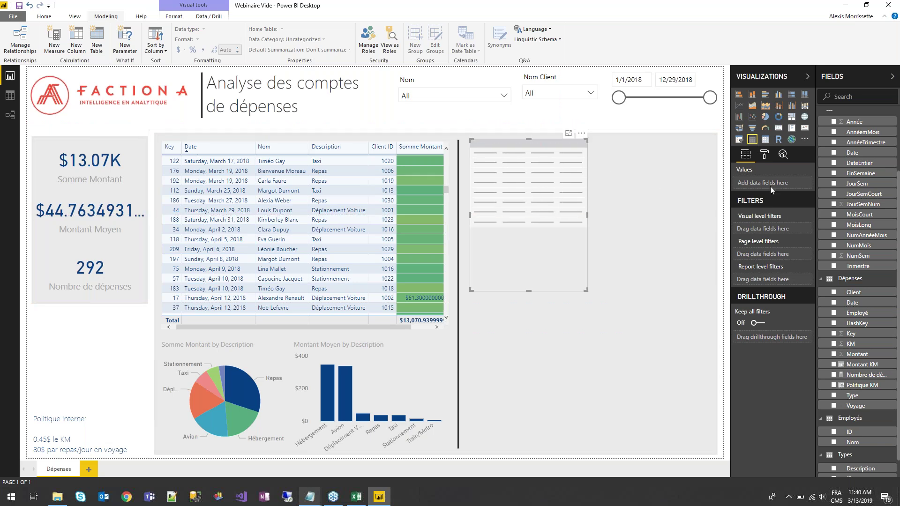
- Add the Date field of Dates to the new table as a plain date instead of a hierarchy, and make the table wider and shorter
left_click_drag(865, 153, 789, 187)
left_click(798, 184)
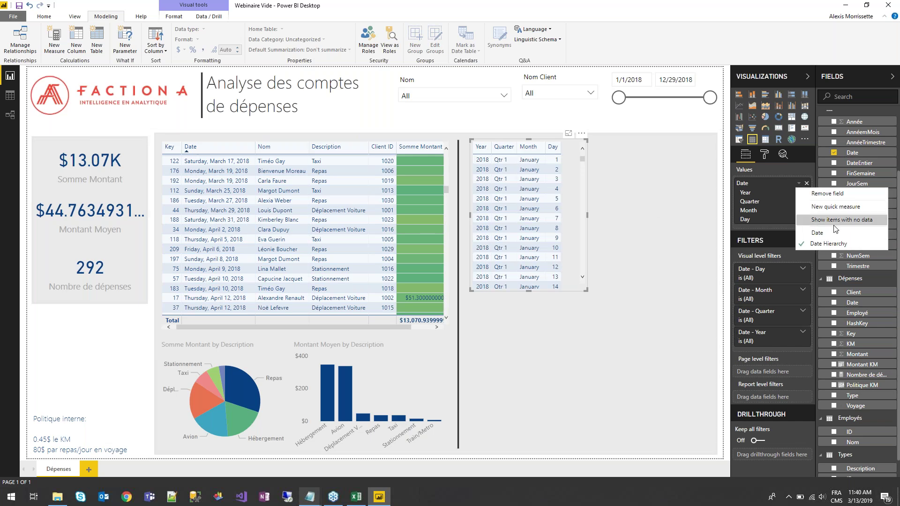
key("Escape")
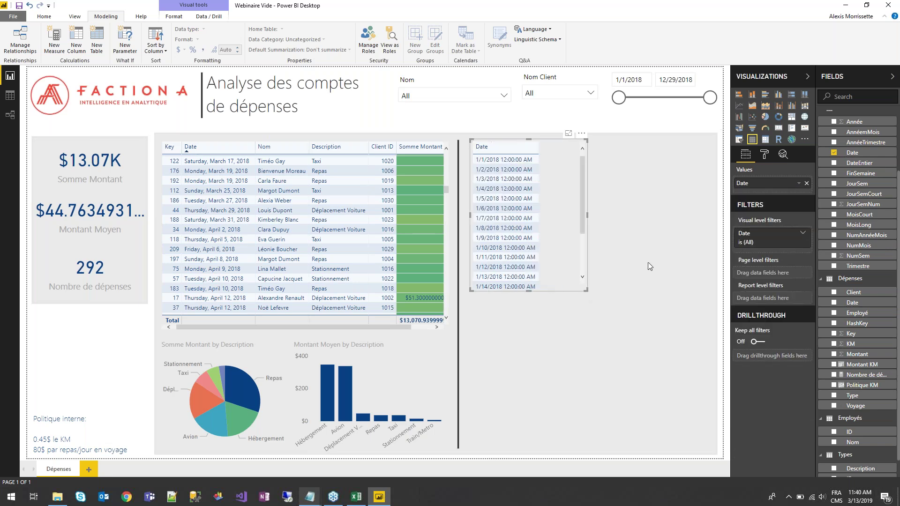
left_click_drag(668, 241, 701, 237)
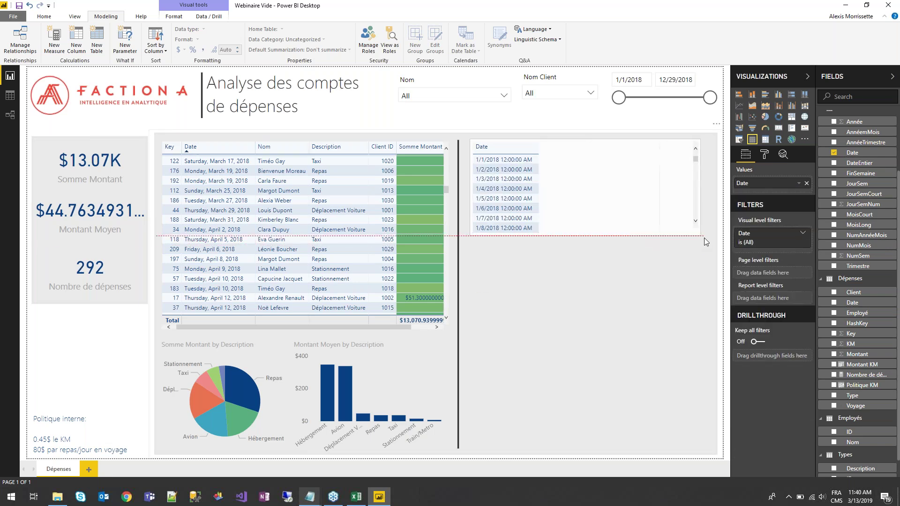
- Add the employee's Nom and the Somme Montant measure to the new table
scroll(867, 385, "up", 3)
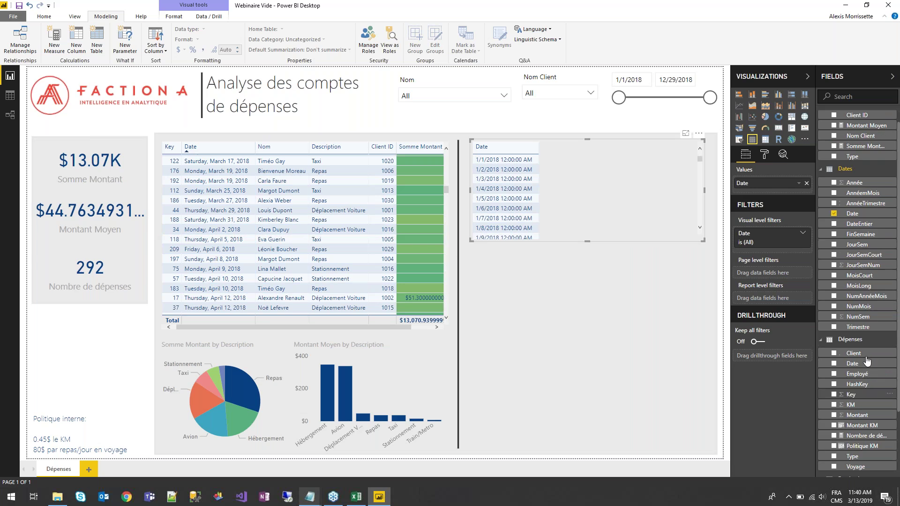
scroll(867, 384, "down", 3)
left_click_drag(873, 422, 755, 192)
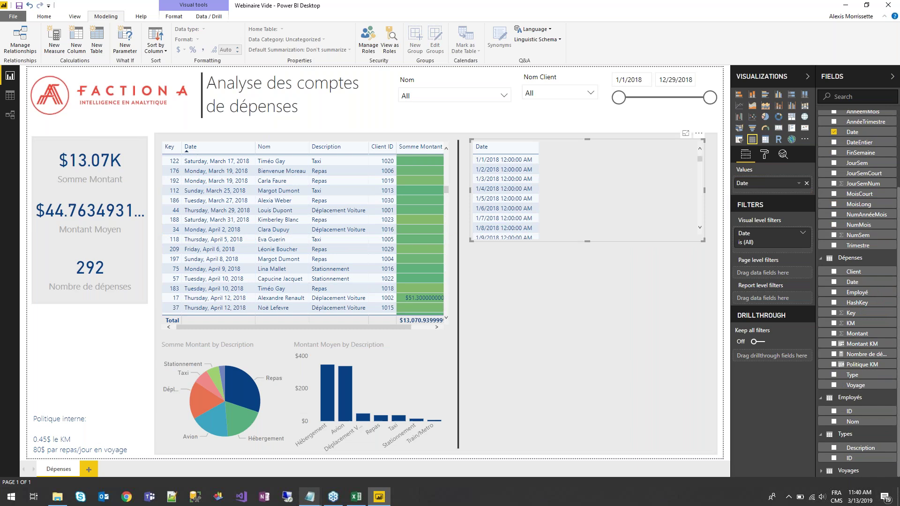
scroll(863, 168, "up", 5)
left_click_drag(863, 168, 780, 207)
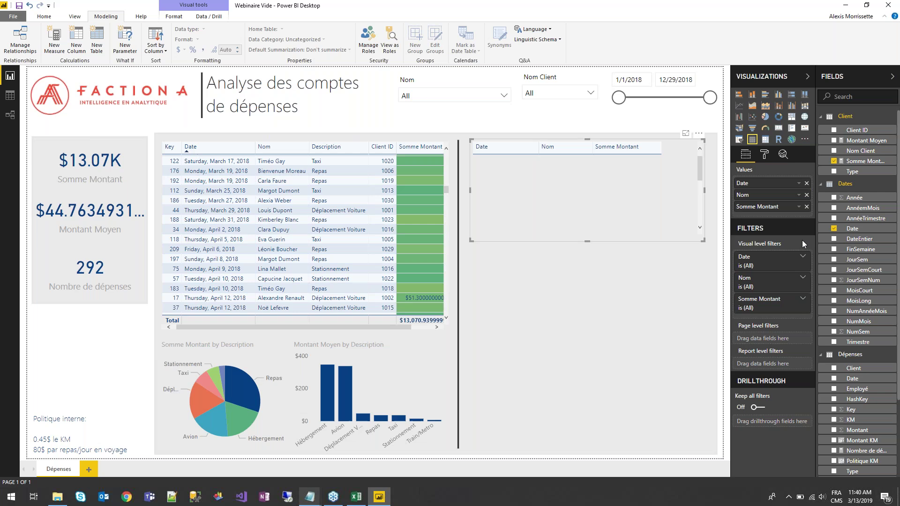
- Add the Montant KM and KM fields of Dépenses to the new table
scroll(873, 300, "down", 3)
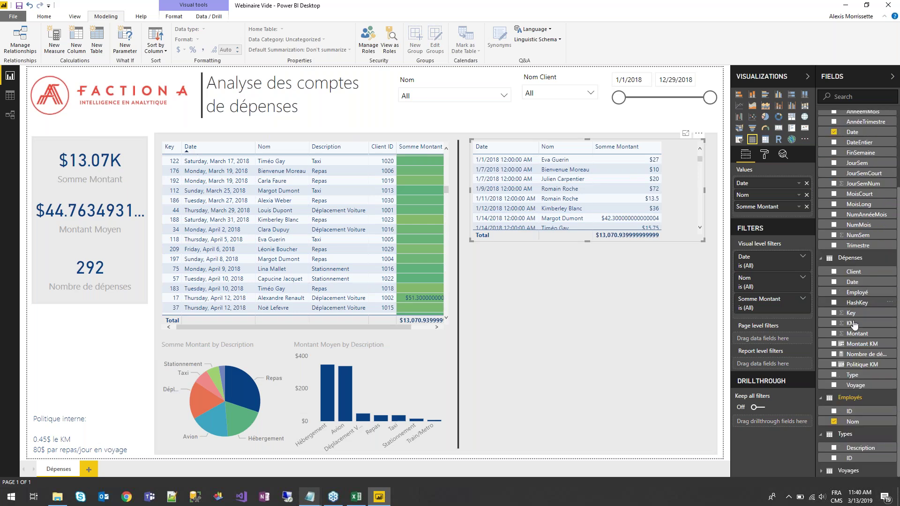
left_click_drag(872, 347, 779, 218)
left_click_drag(849, 320, 728, 239)
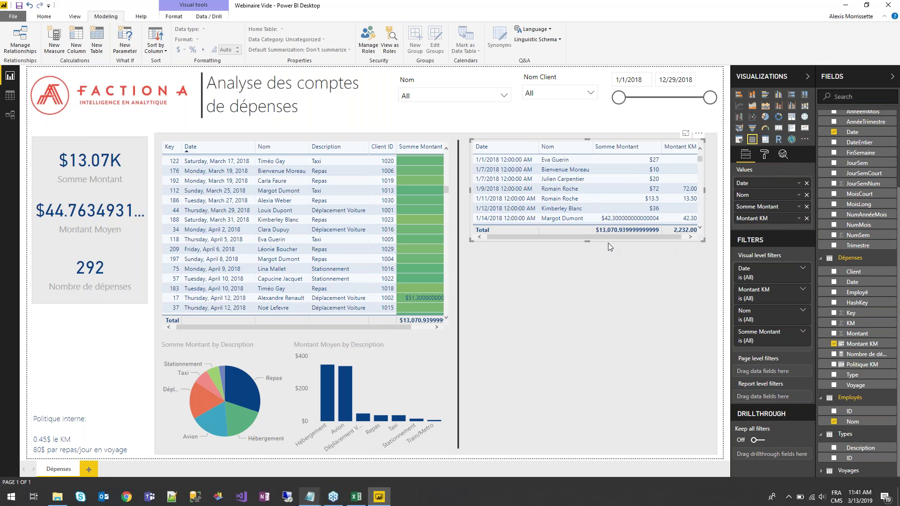
- Widen the new table to the page edge, sort it by Date ascending and shift it slightly towards the divider
left_click_drag(608, 243, 610, 240)
left_click_drag(704, 240, 725, 245)
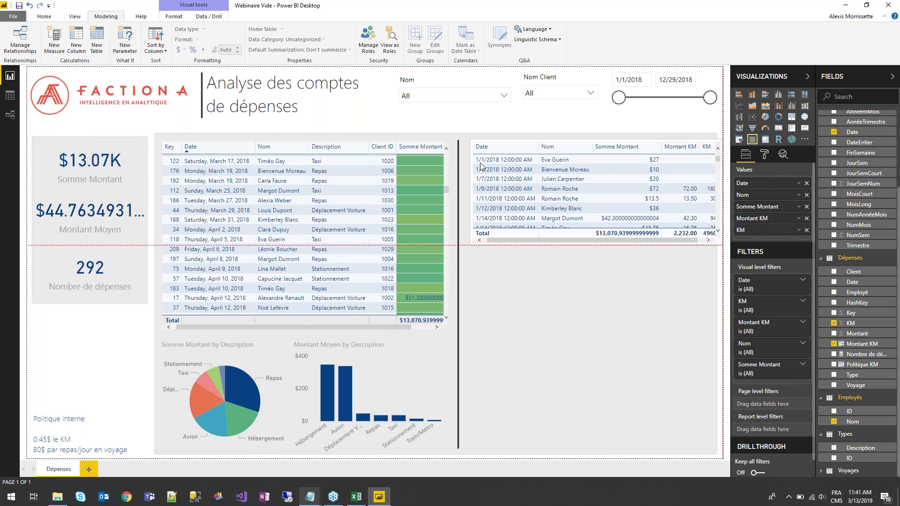
left_click(523, 148)
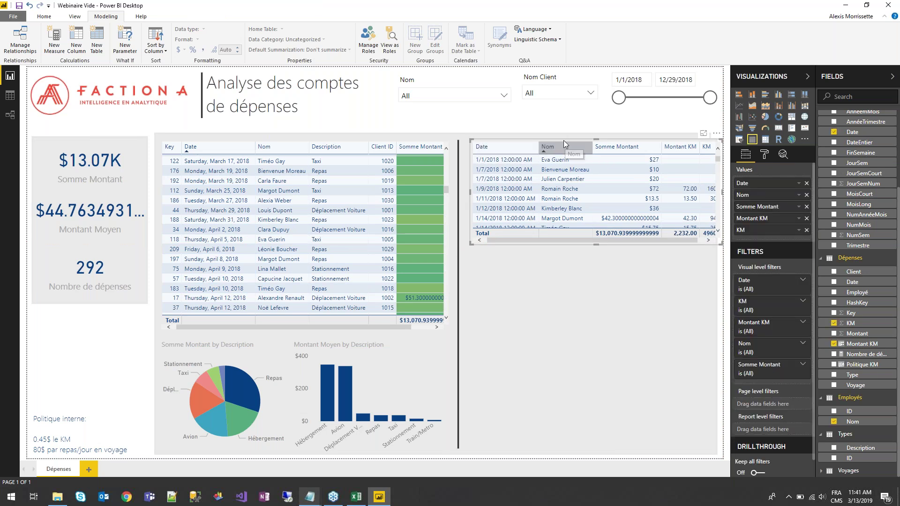
left_click_drag(561, 142, 561, 142)
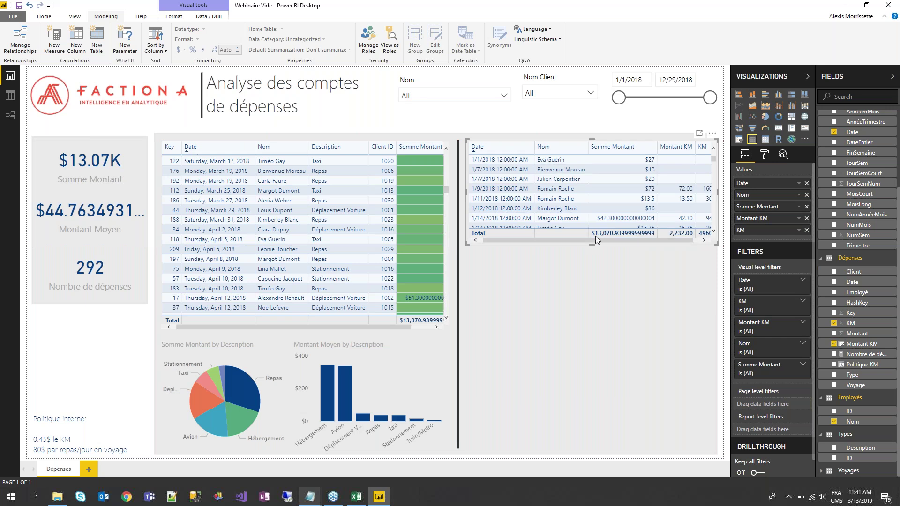
- Filter the new table with a visual level filter on Politique KM that keeps only "Politique km", and deselect the table
mouse_move(310, 496)
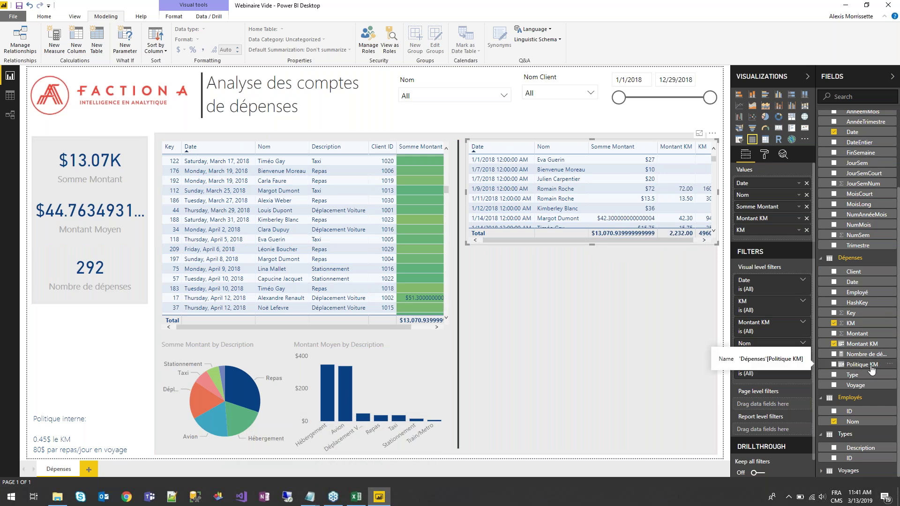
left_click_drag(872, 369, 790, 378)
left_click(792, 387)
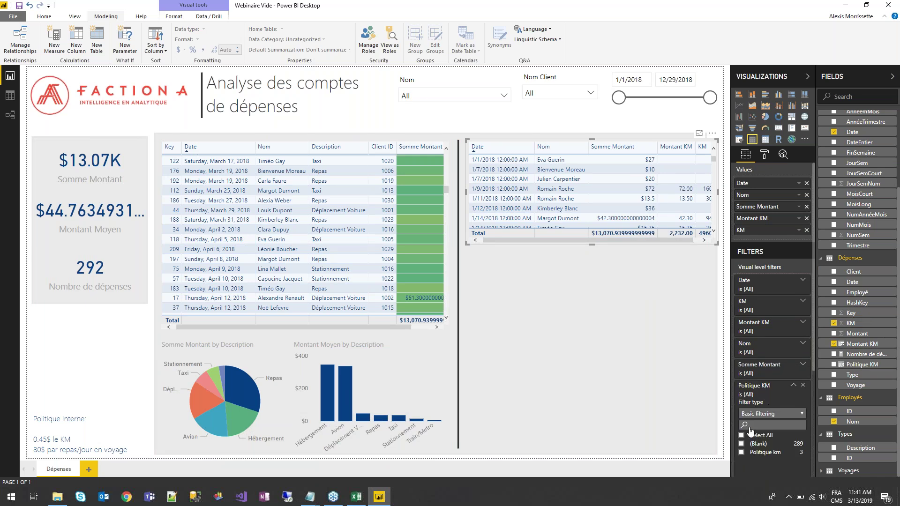
left_click(742, 453)
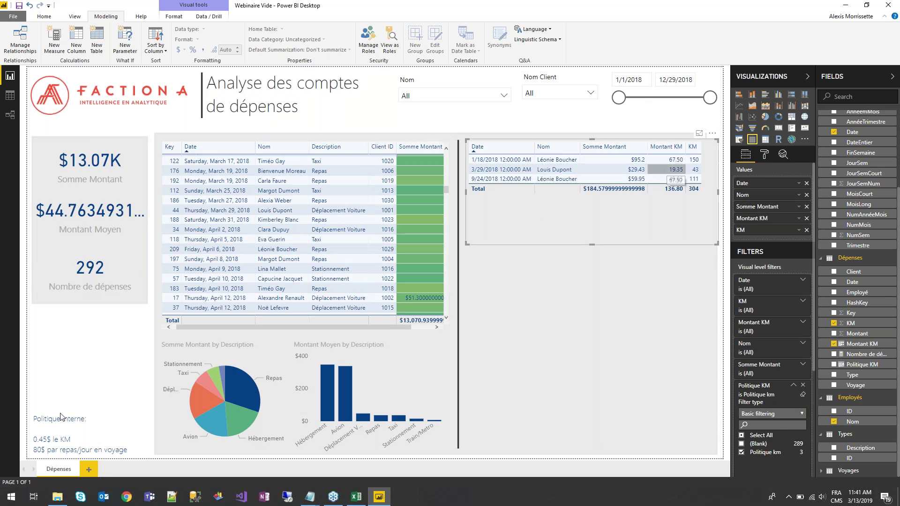
left_click(104, 368)
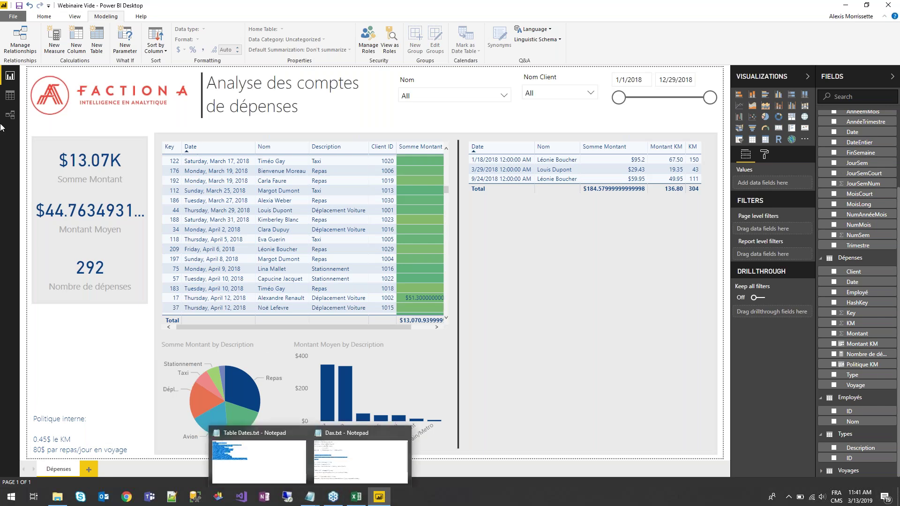
- Display the Voyages table in Data view and copy the Repas Permis formula from Dax.txt in Notepad
left_click(10, 99)
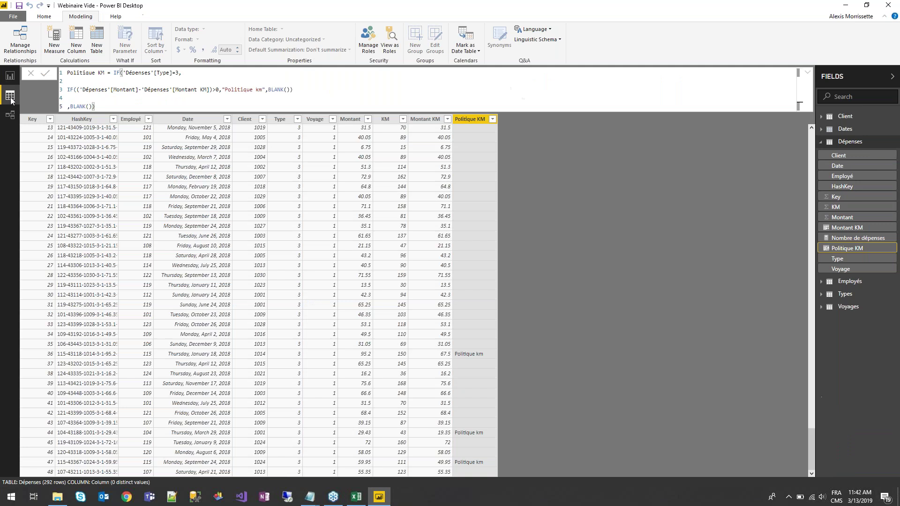
left_click(849, 308)
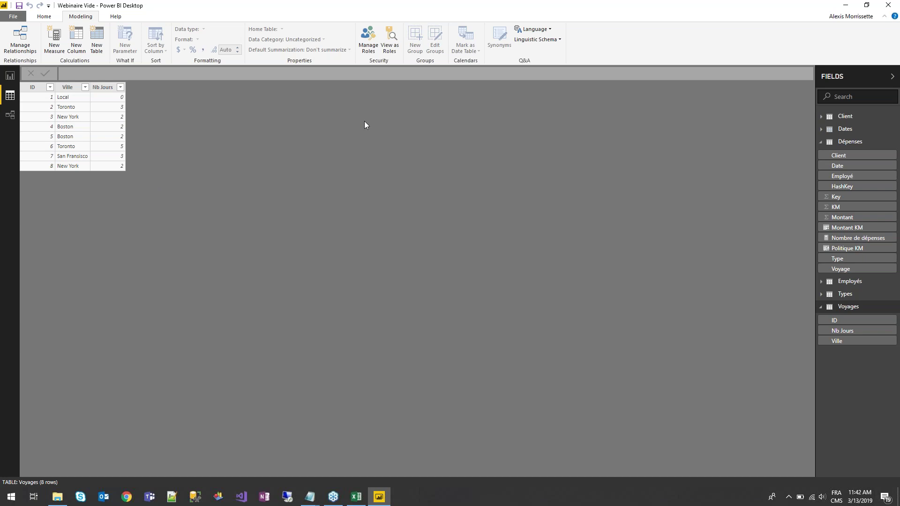
mouse_move(310, 496)
left_click(356, 455)
left_click(127, 261)
left_click_drag(159, 270, 19, 274)
key("ctrl+c")
- Add a calculated column to the Voyages table with the copied formula Repas Permis = Voyages[Nb Jours]*80
left_click(12, 235)
left_click(76, 45)
key("ctrl+v")
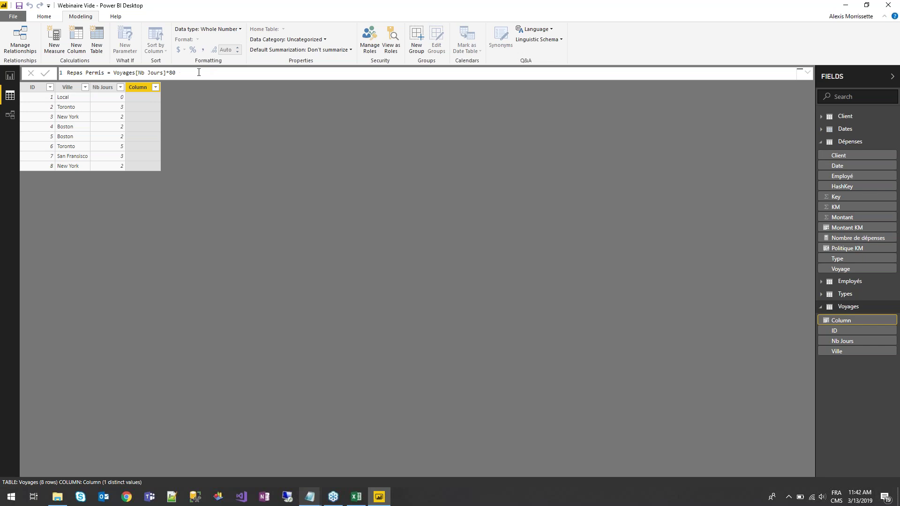
left_click_drag(173, 76, 177, 78)
key("Return")
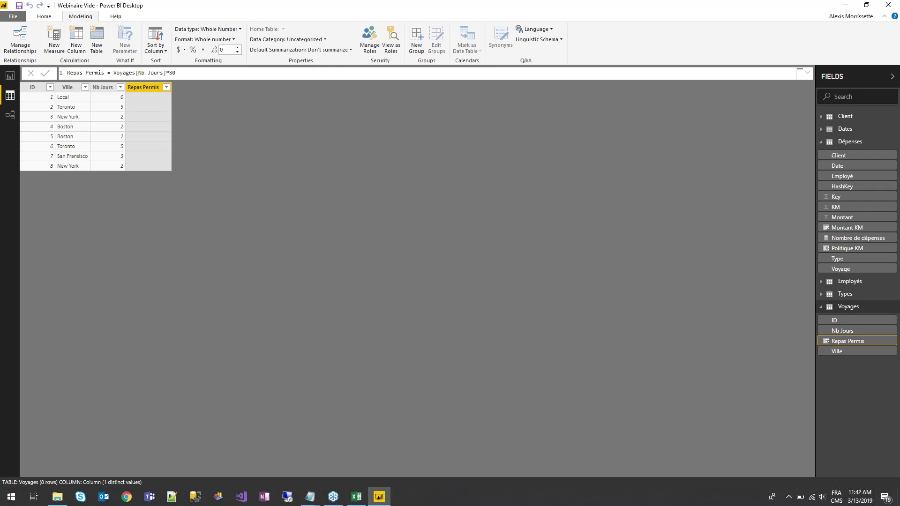
key("Return")
- Copy the Montant Repas formula from Dax.txt in Notepad and return to Power BI Desktop
mouse_move(310, 495)
left_click(253, 458)
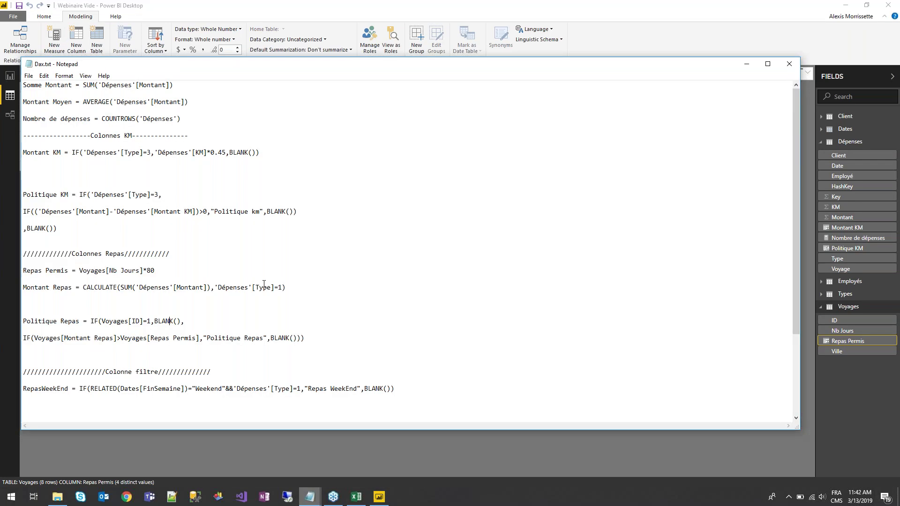
left_click(5, 278, "shift")
key("ctrl+c")
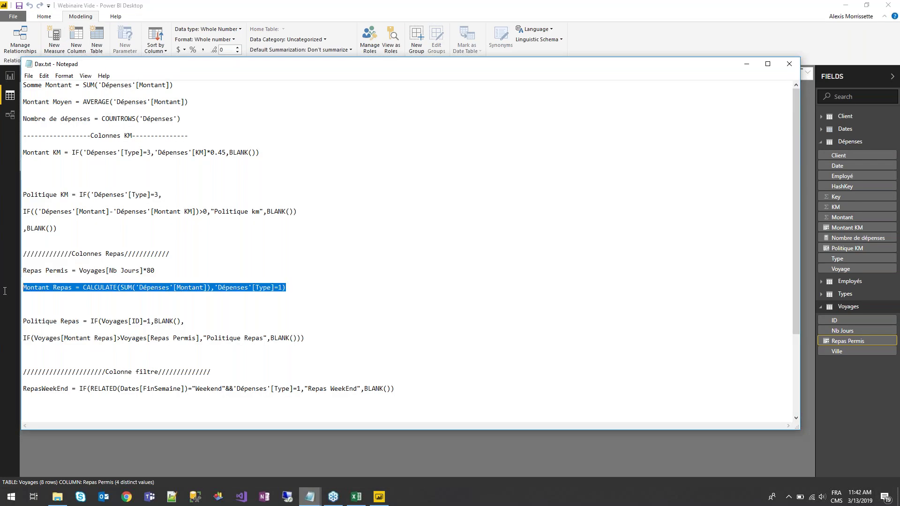
key("alt+Tab")
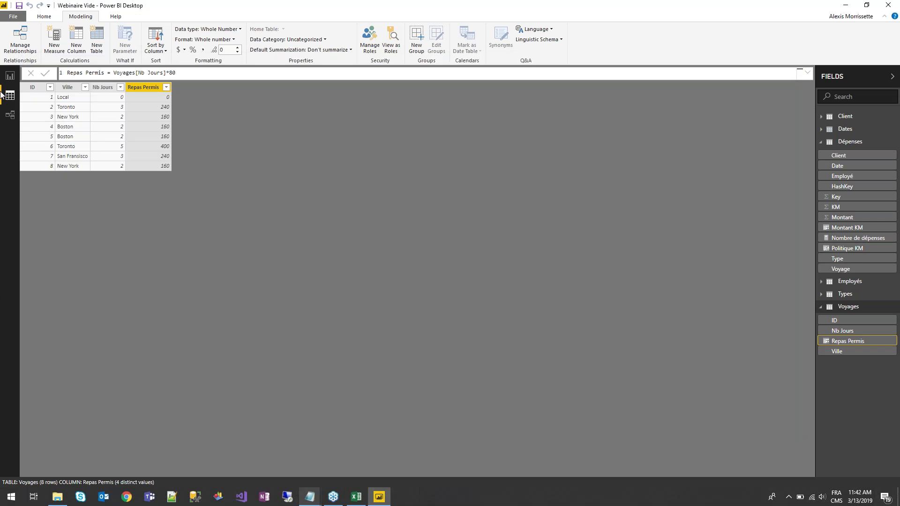
- Check the model's relationships, and add the Voyages calculated column Montant Repas = CALCULATE(SUM('Dépenses'[Montant]),'Dépenses'[Type]=1)
left_click(10, 116)
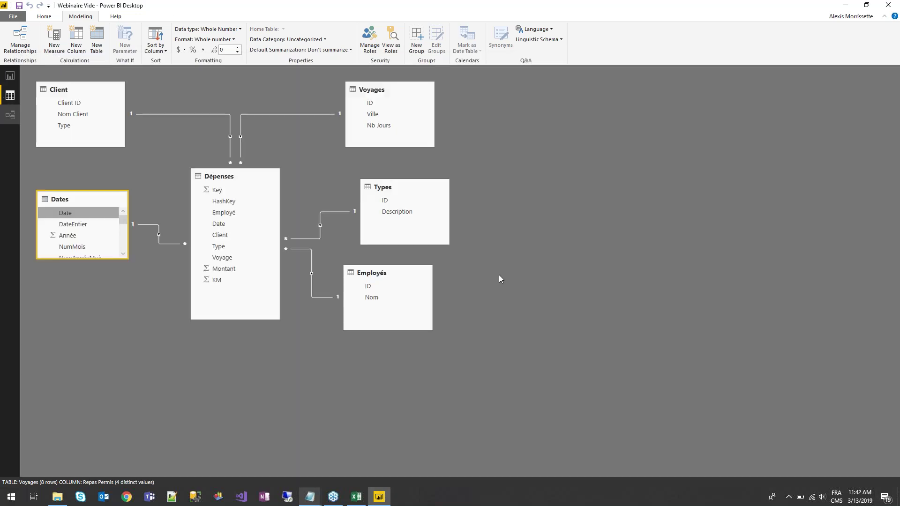
left_click(11, 97)
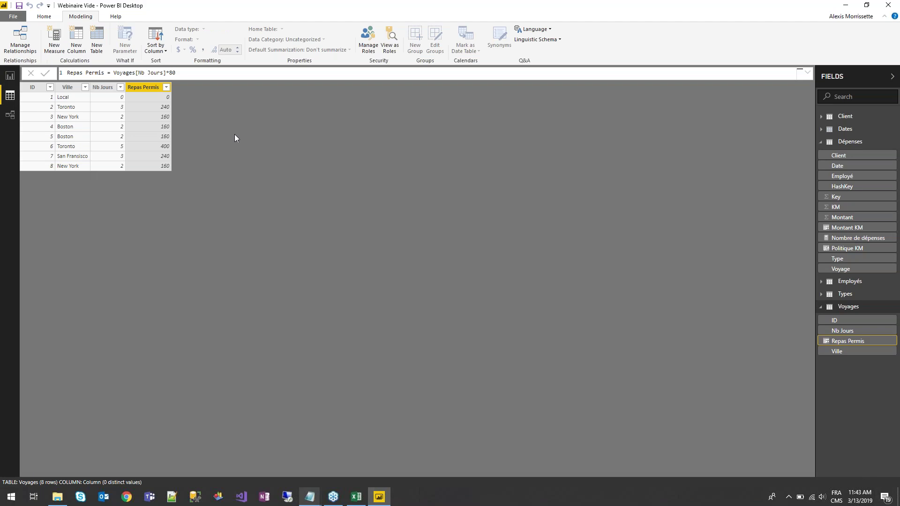
left_click(77, 49)
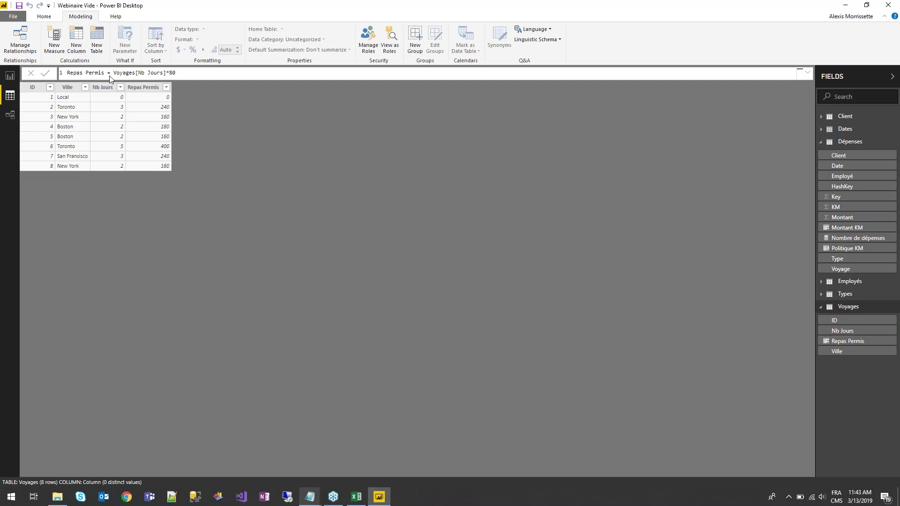
key("ctrl+v")
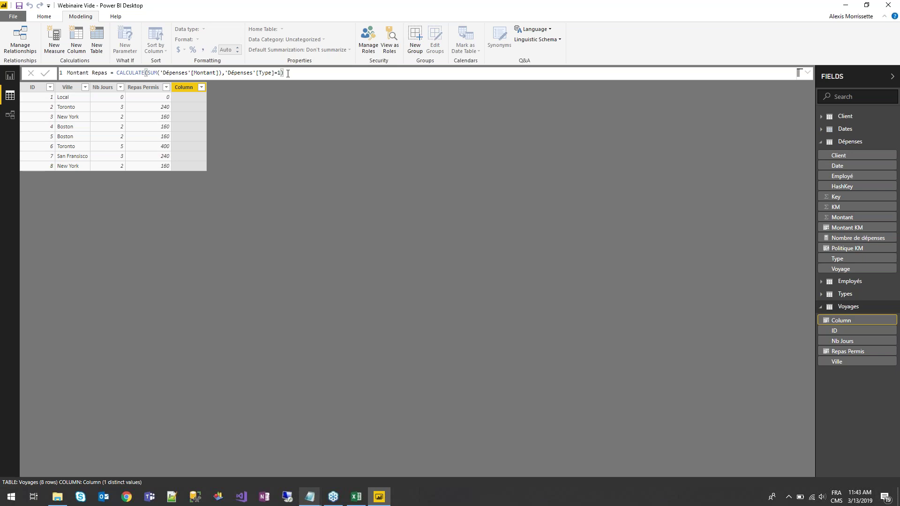
key("Return")
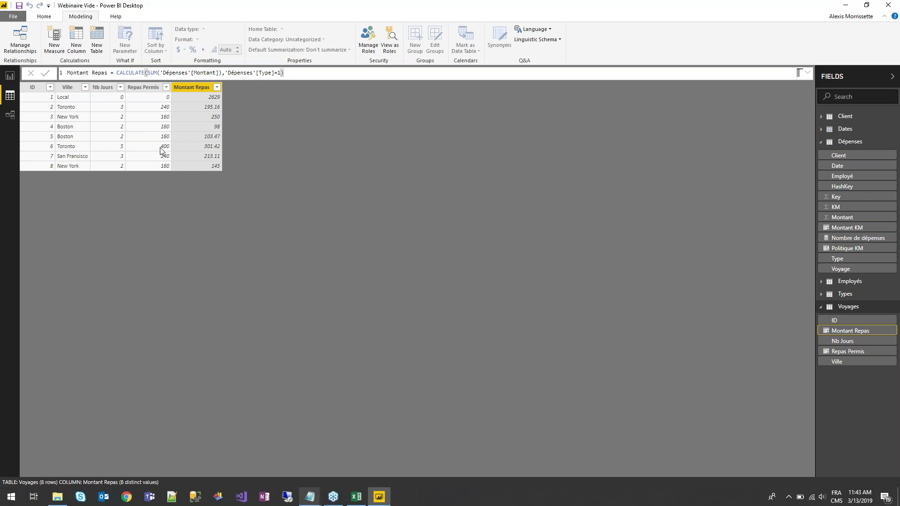
- Copy the Politique Repas formula from Dax.txt in Notepad, add it as a calculated column of Voyages in Power BI, and return to Report view
mouse_move(321, 500)
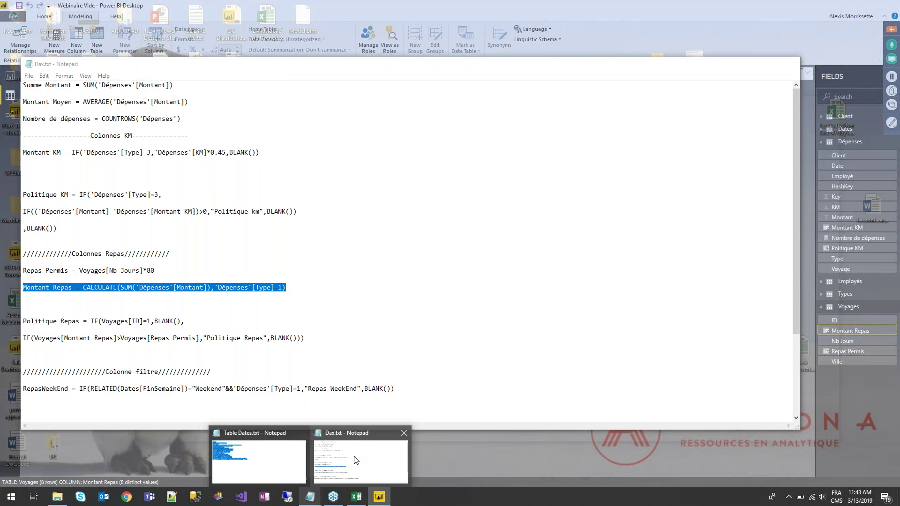
left_click(355, 459)
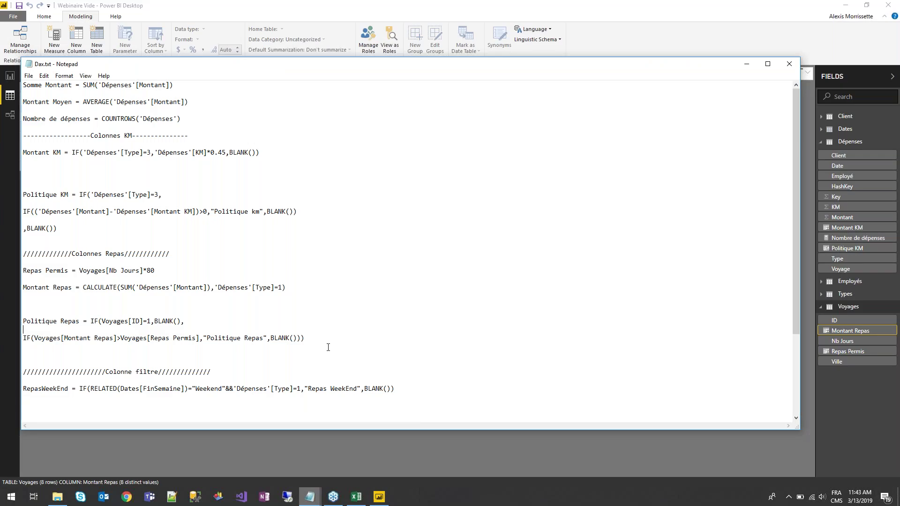
left_click_drag(321, 338, 22, 322)
key("ctrl+c")
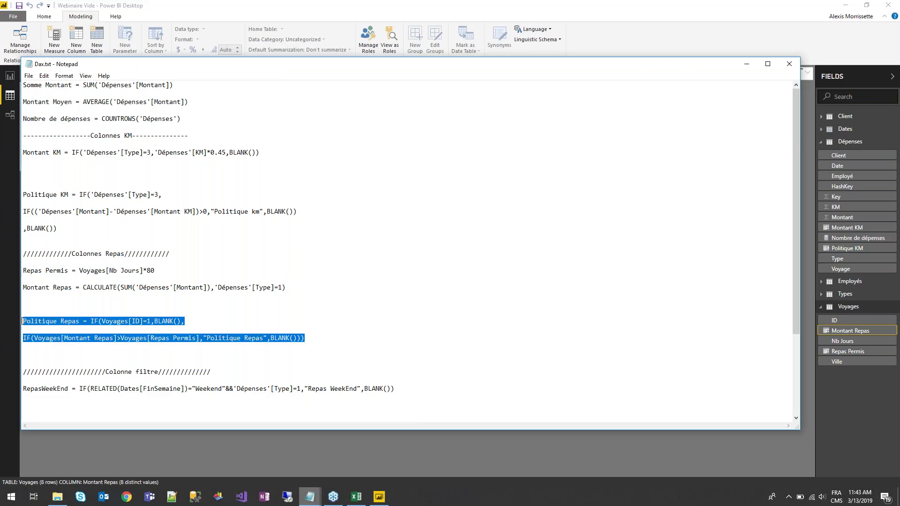
left_click(207, 6)
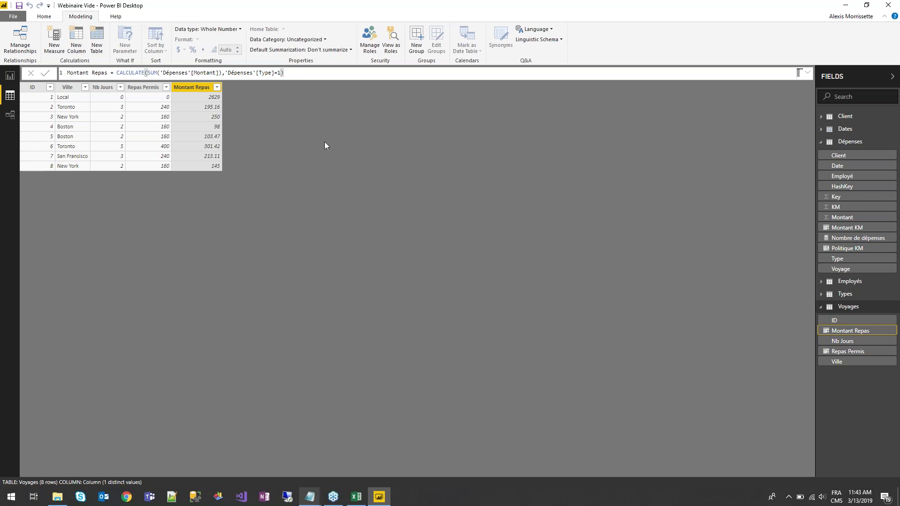
key("ctrl+v")
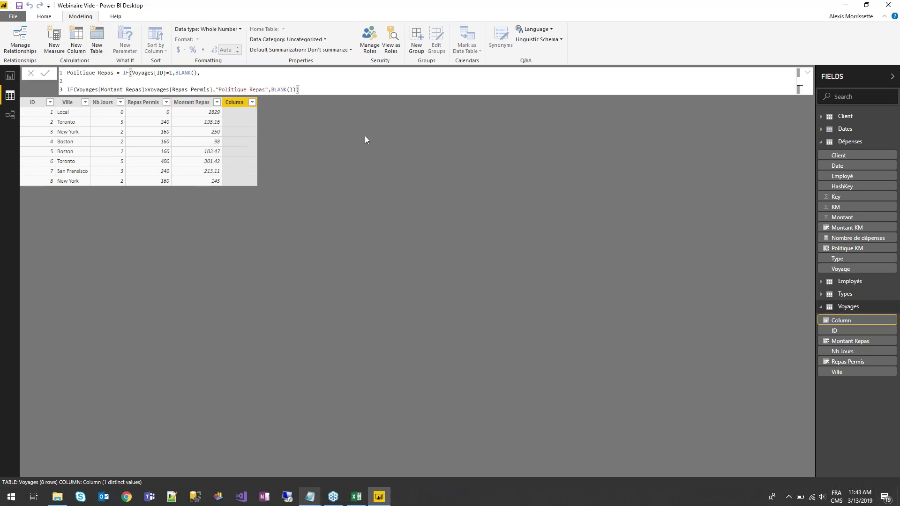
key("Return")
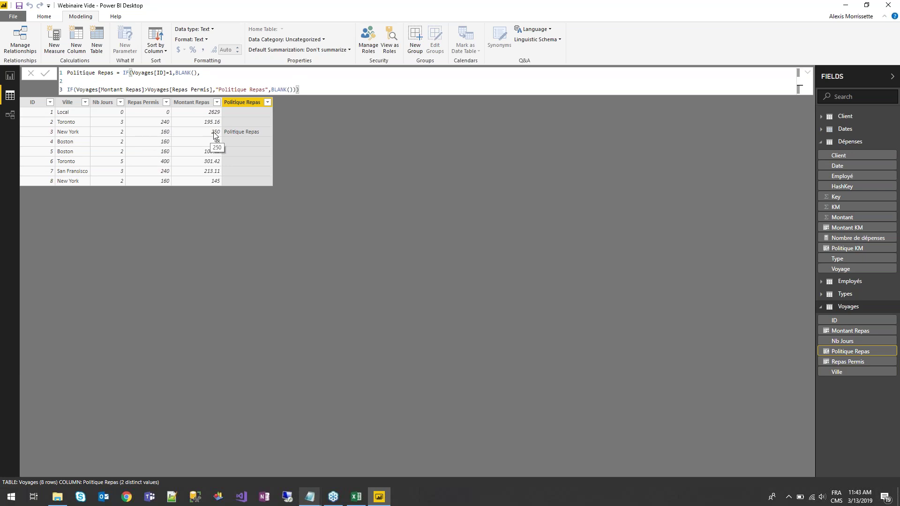
left_click(9, 76)
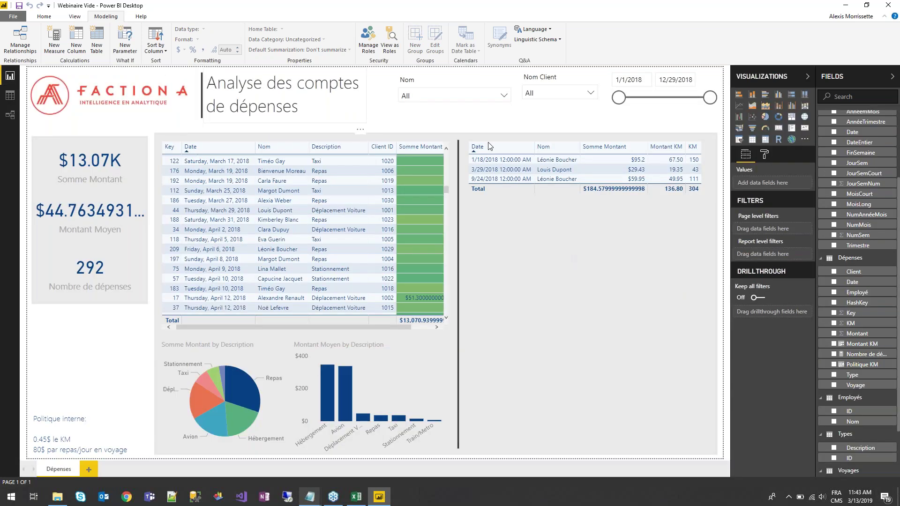
left_click(512, 121)
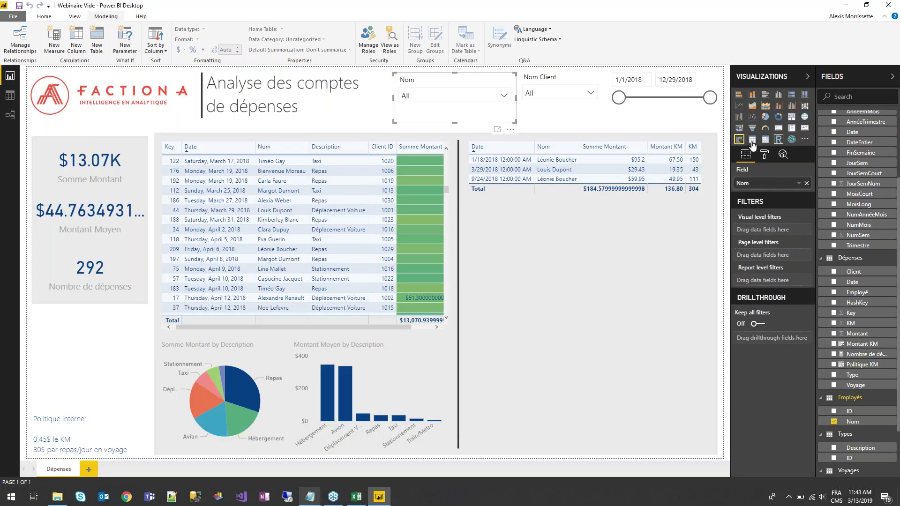
left_click(753, 140)
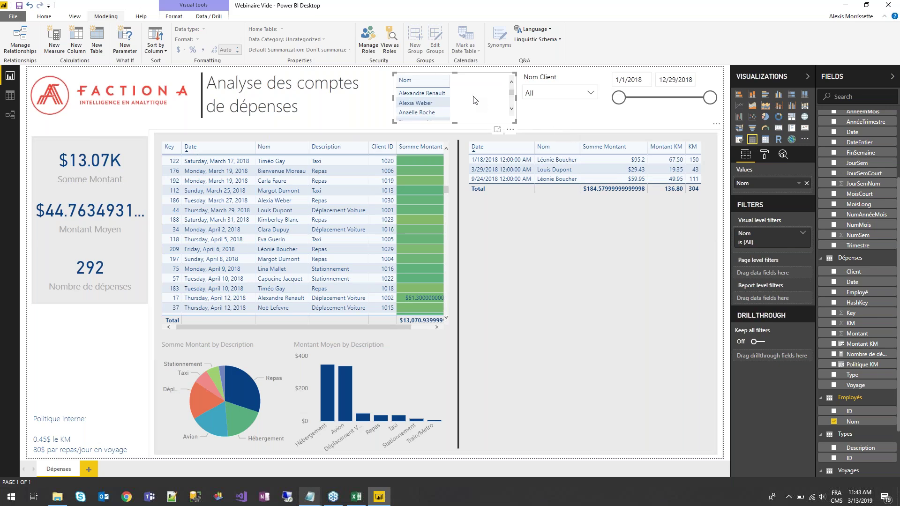
key("ctrl+z")
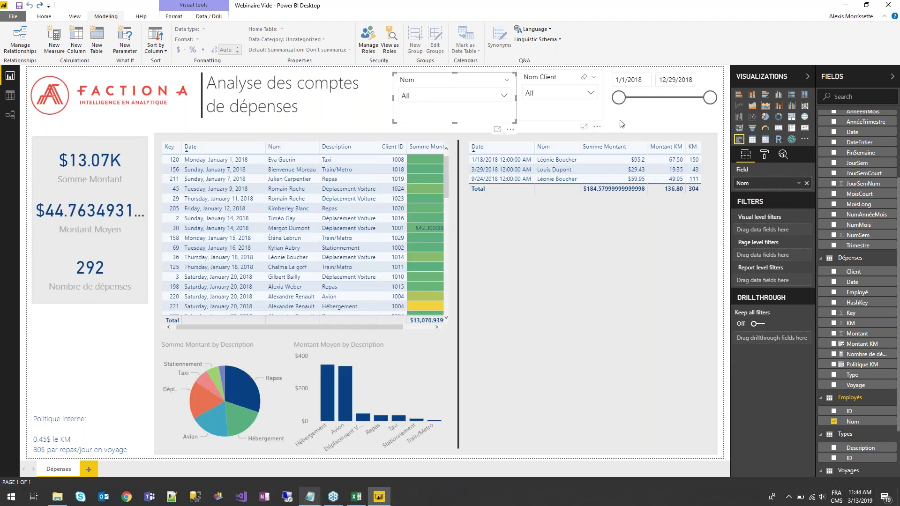
- Insert a new table below the mileage table and add the Date field of Dates, shown as Date instead of Date Hierarchy
left_click(649, 123)
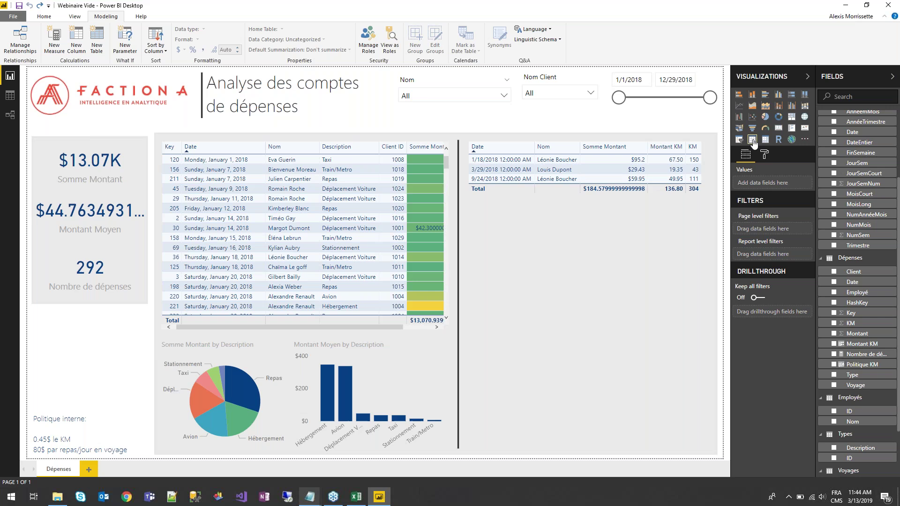
left_click_drag(752, 142, 597, 371)
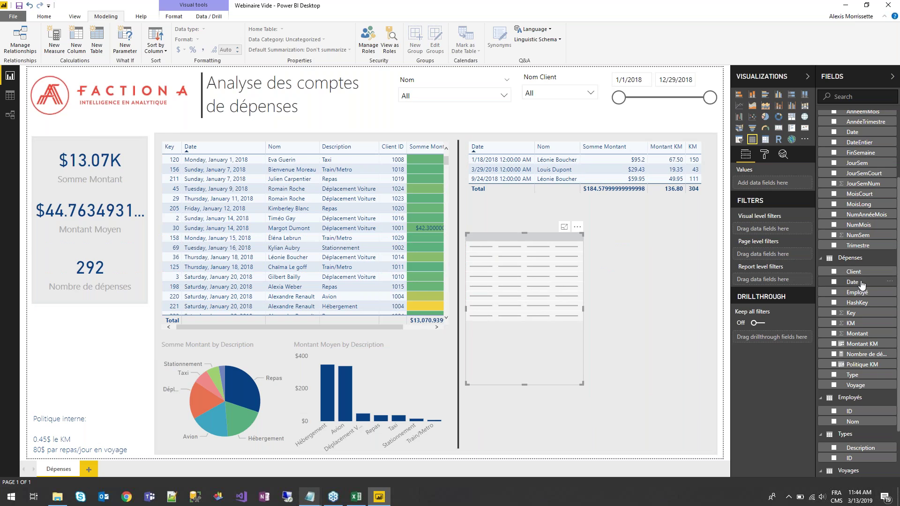
scroll(867, 231, "up", 3)
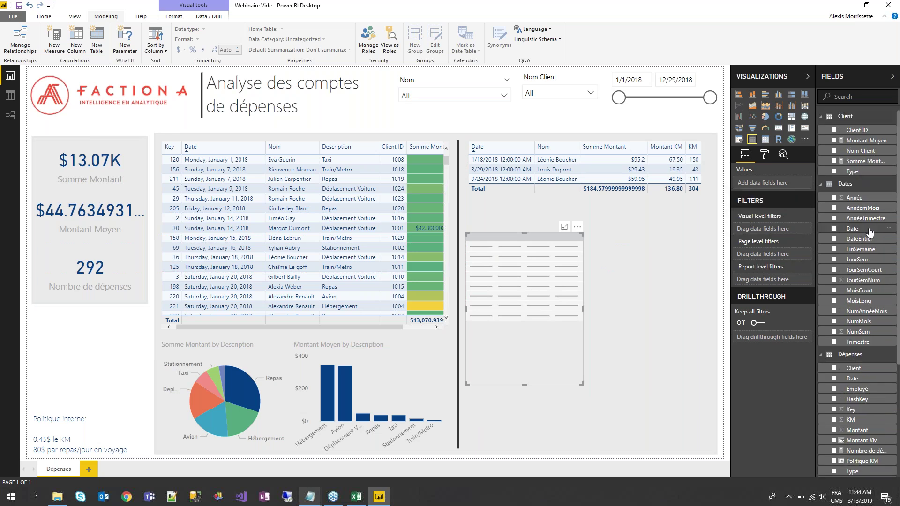
left_click_drag(790, 184, 790, 184)
left_click(798, 184)
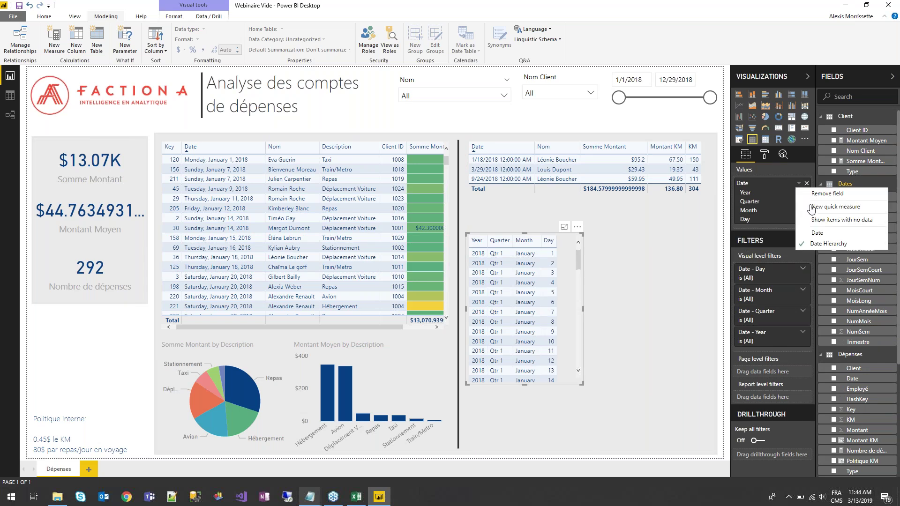
left_click(824, 235)
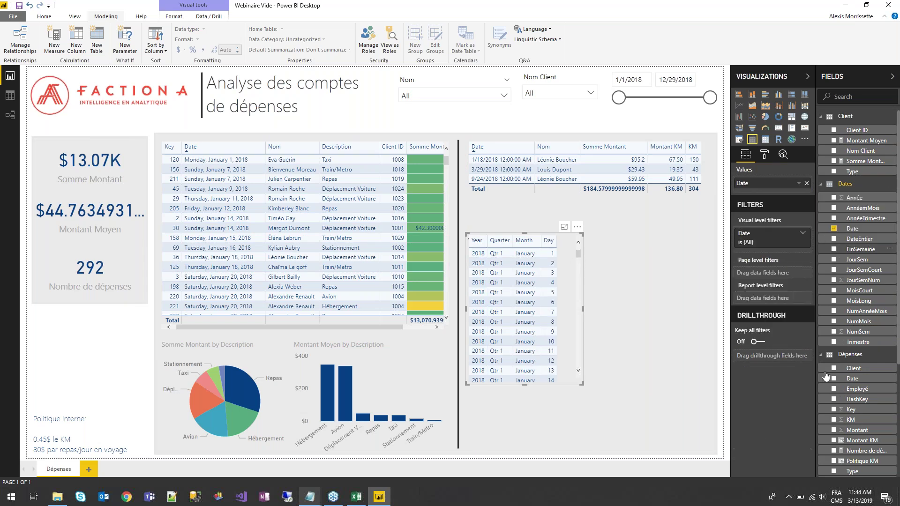
- Add Nom of Employés and Ville, Montant Repas and Repas Permis of Voyages to the new table, summarizing Montant Repas as Sum
scroll(862, 413, "down", 3)
left_click_drag(853, 358, 769, 206)
left_click_drag(866, 474, 761, 206)
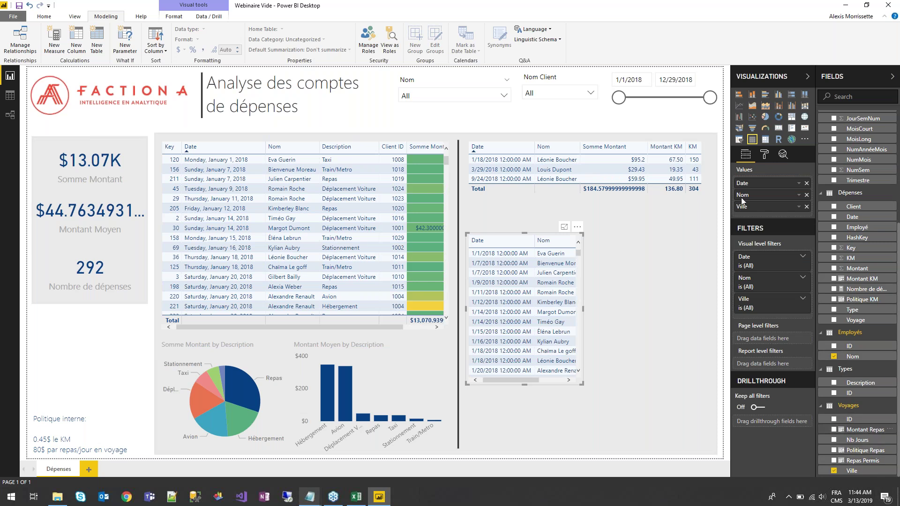
left_click_drag(760, 210, 767, 214)
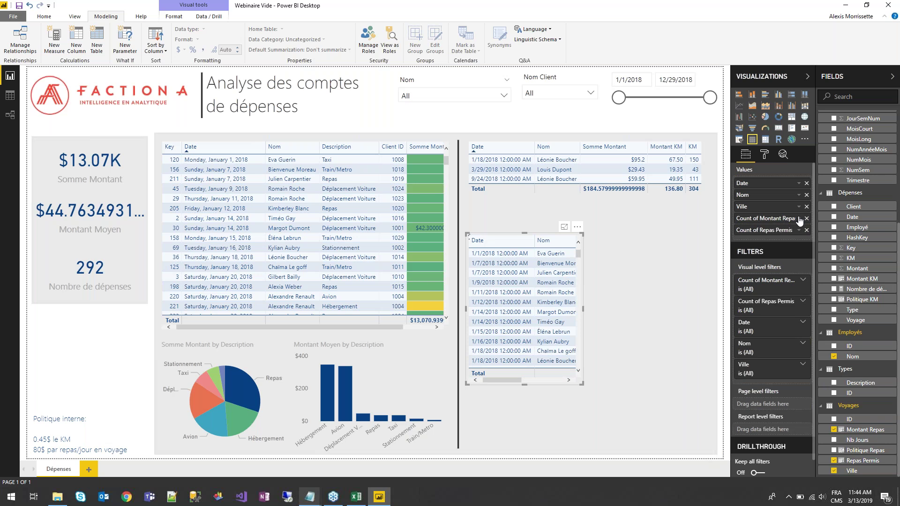
left_click(800, 220)
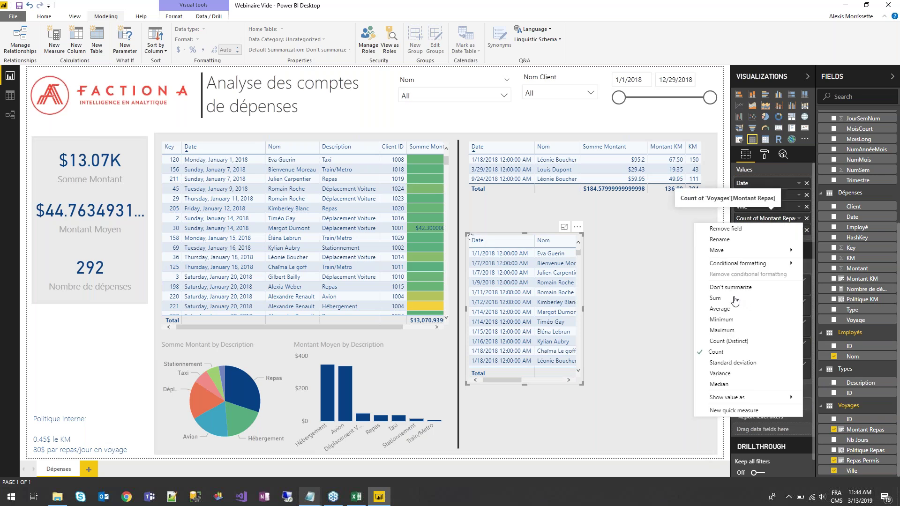
left_click(720, 297)
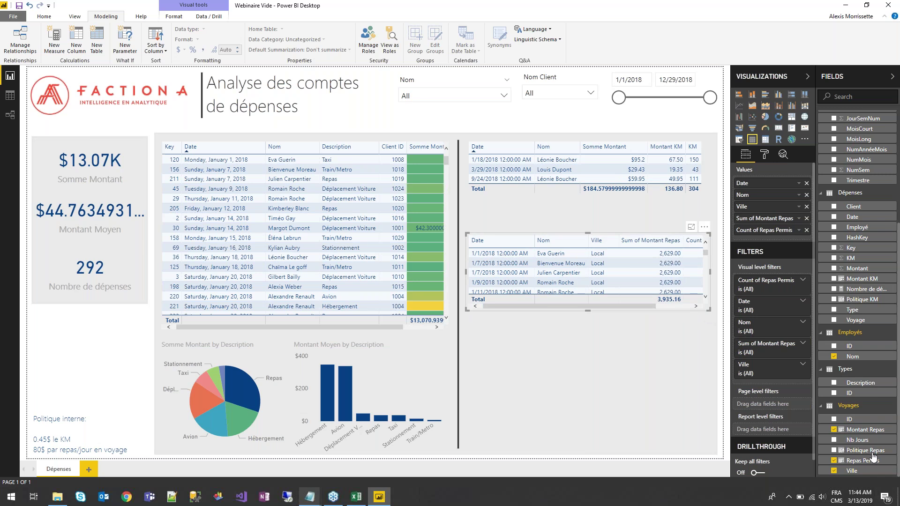
- Filter the new table with a visual level filter keeping only "Politique Repas" in Politique Repas, and summarize Repas Permis as Sum
left_click_drag(866, 450, 788, 386)
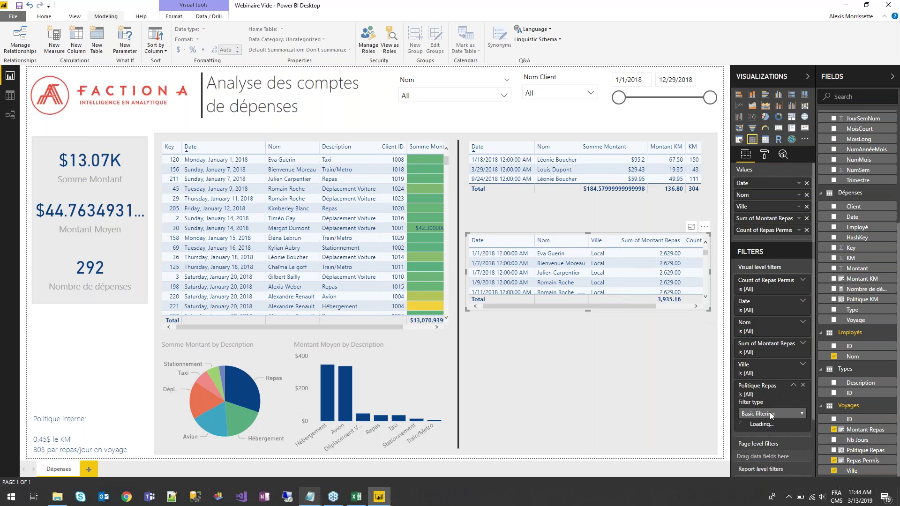
left_click(740, 453)
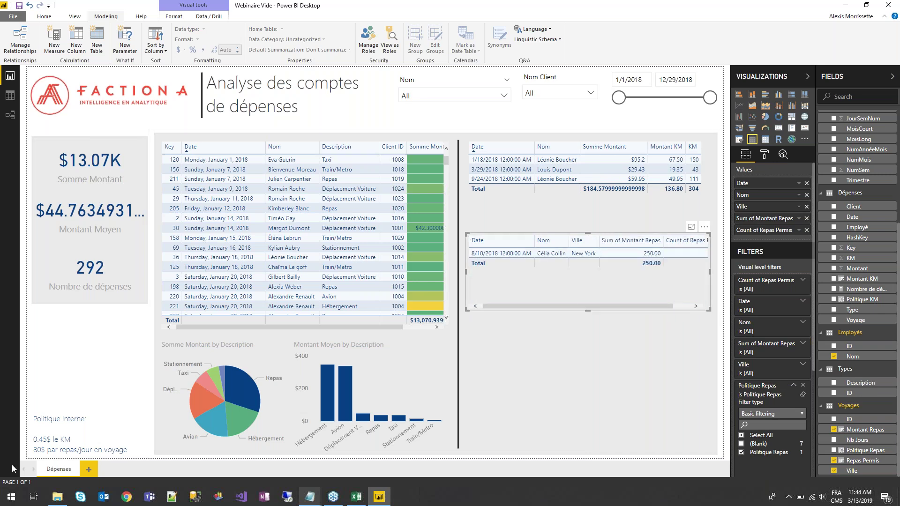
left_click_drag(654, 305, 706, 310)
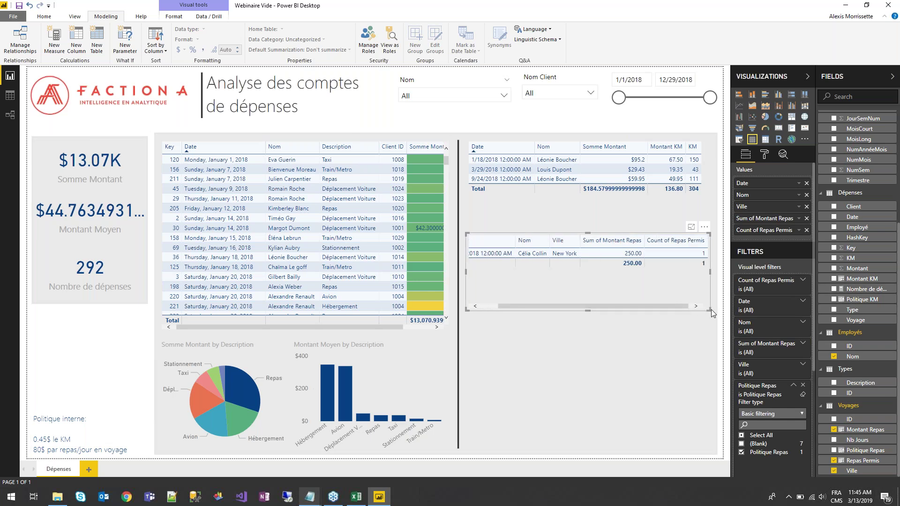
left_click(799, 231)
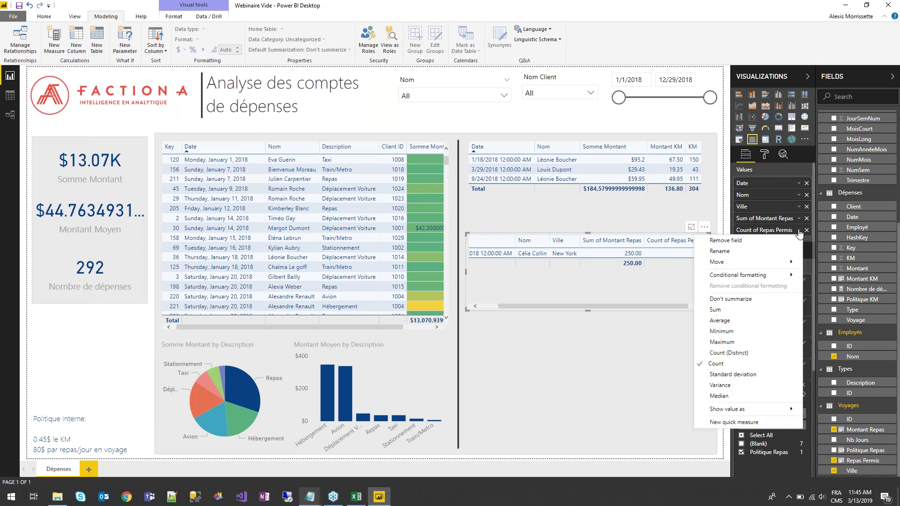
left_click(716, 312)
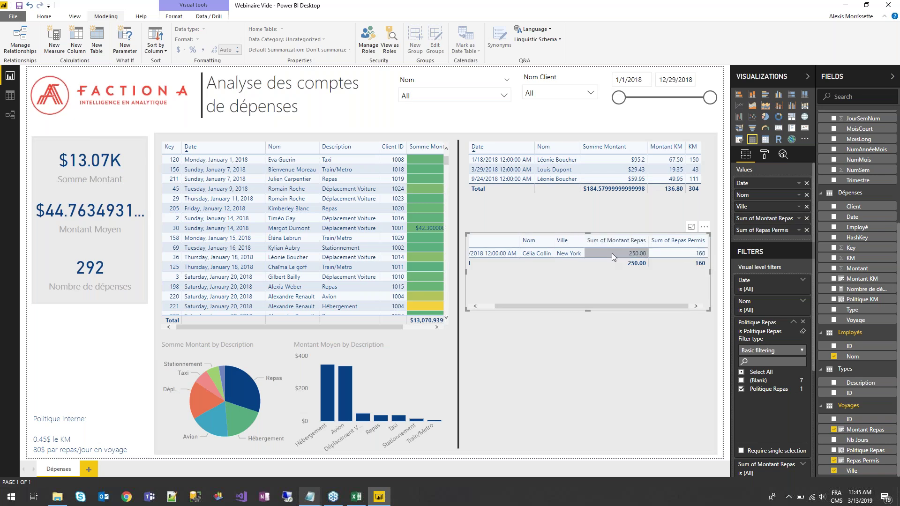
left_click_drag(570, 306, 527, 309)
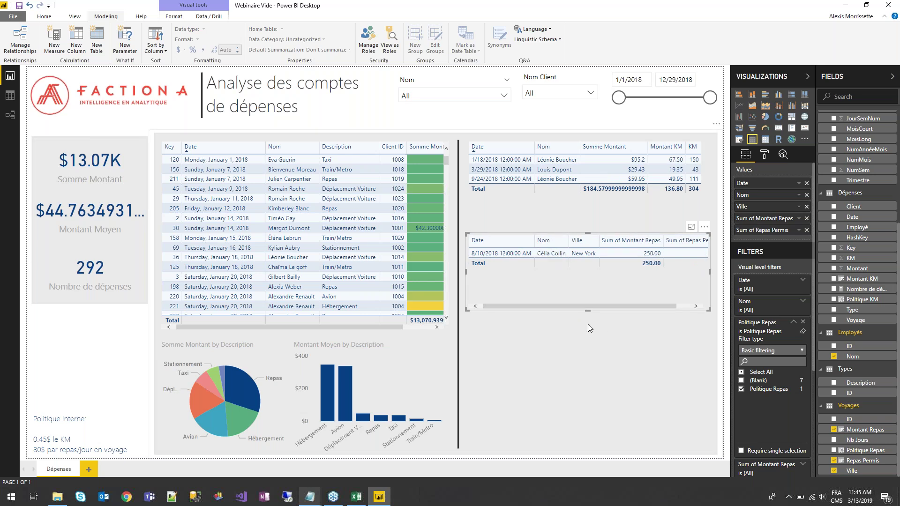
- Insert a clustered bar chart of Montant Moyen by Ville, then place and widen it below the meal violations table
left_click(36, 368)
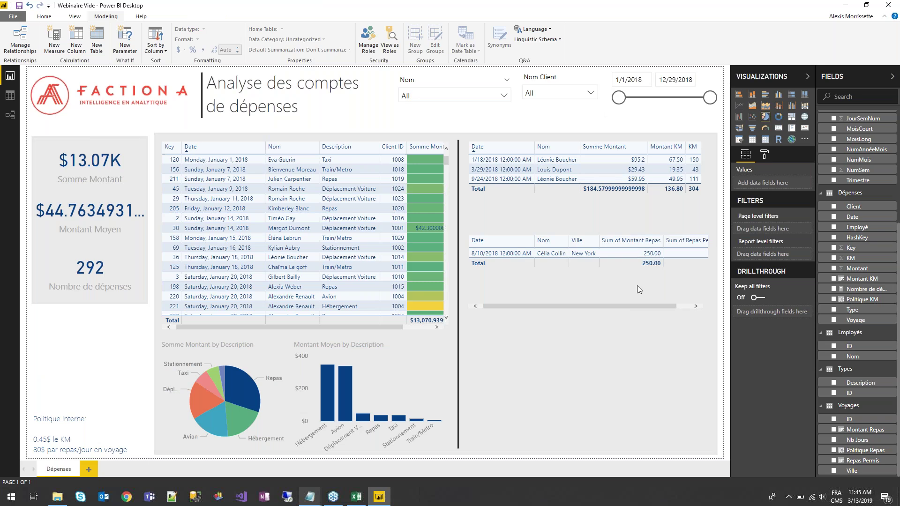
left_click(766, 95)
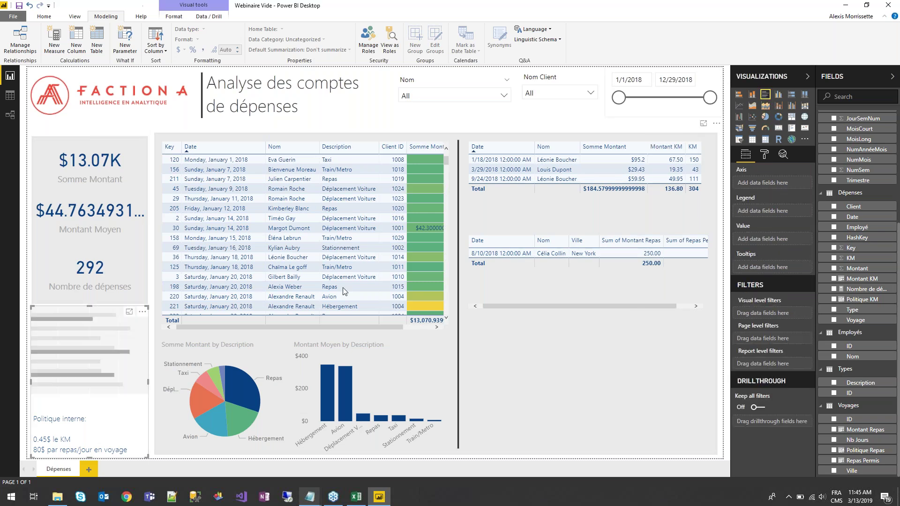
scroll(862, 150, "up", 5)
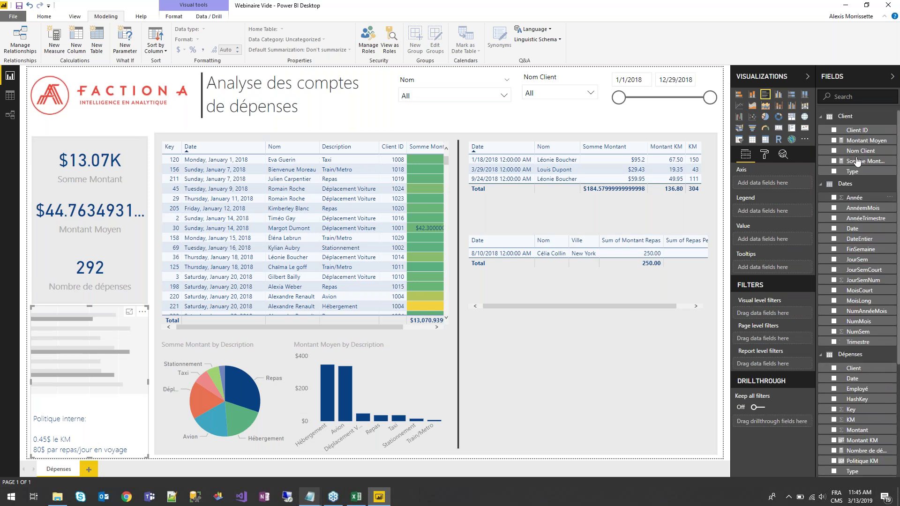
left_click_drag(870, 142, 788, 235)
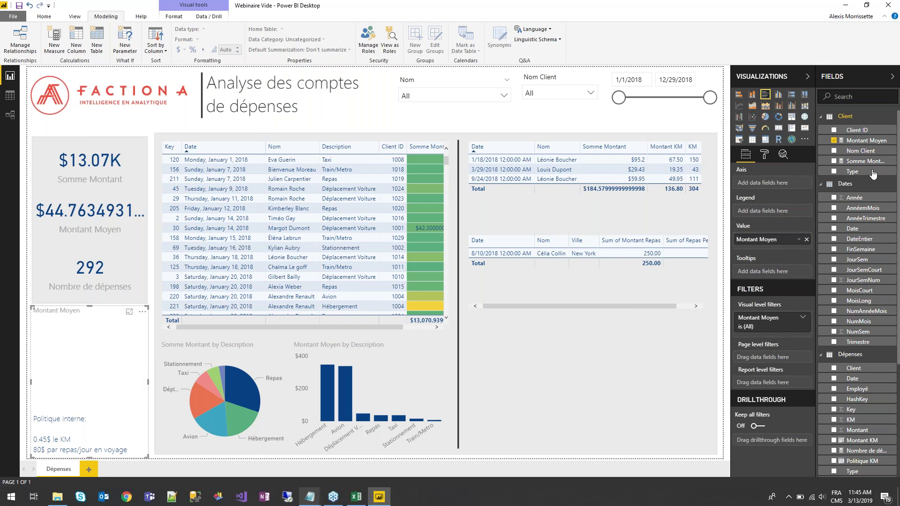
scroll(875, 413, "down", 3)
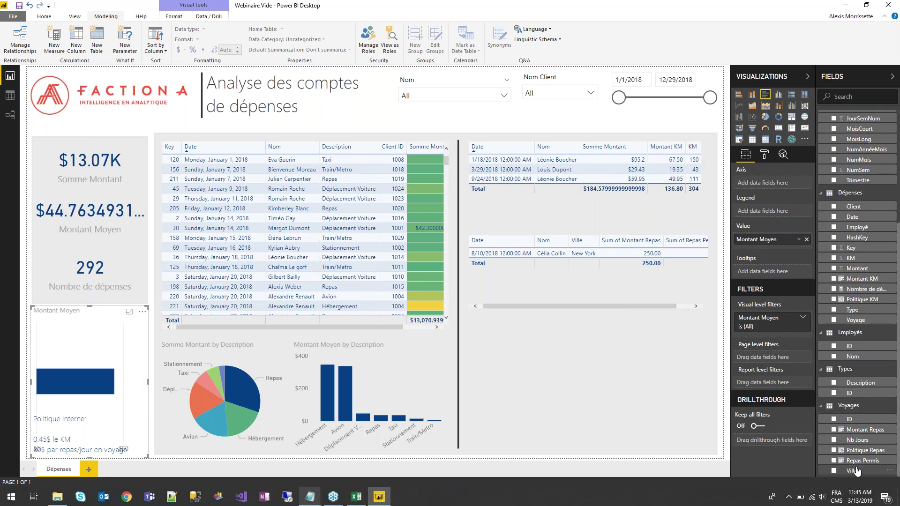
mouse_move(757, 181)
left_mouse_down()
mouse_move(704, 167)
mouse_move(766, 186)
left_mouse_up()
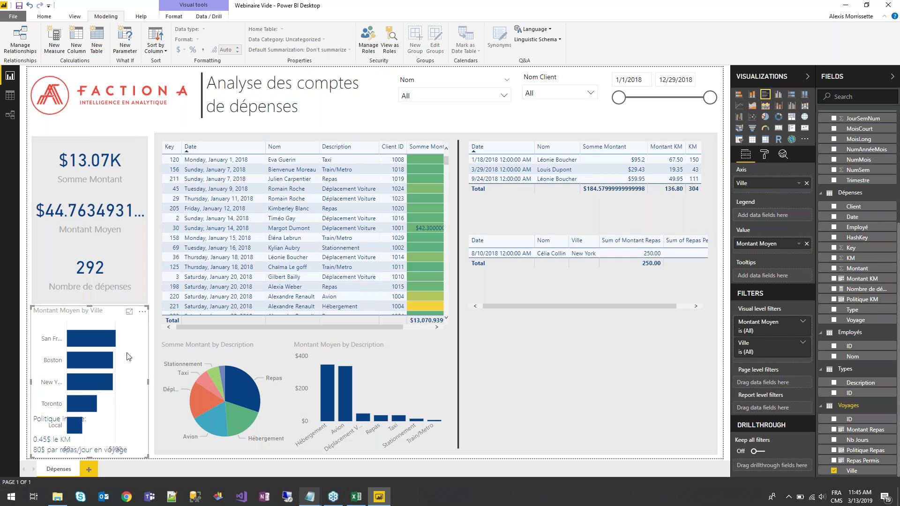
left_click_drag(533, 351, 522, 324)
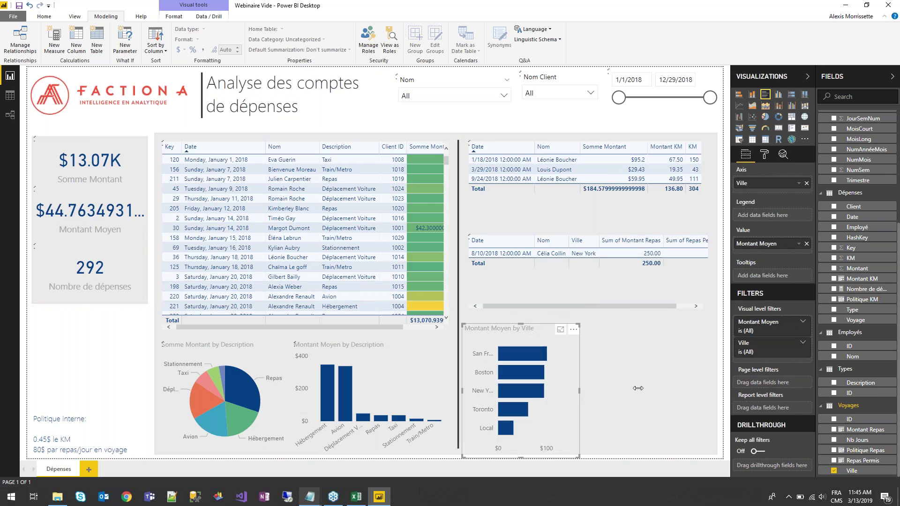
left_click_drag(710, 396, 704, 395)
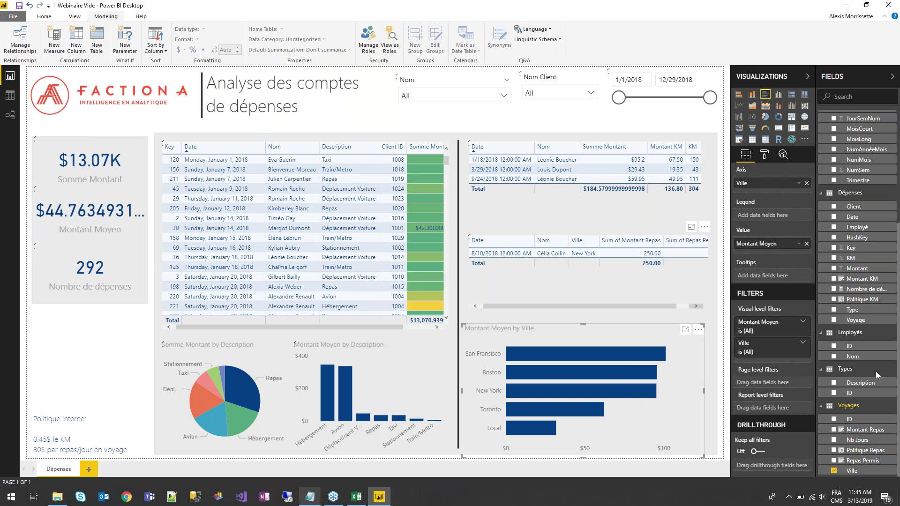
- Add Description of Types below Ville in the bar chart's axis and turn on drill-down mode
left_click_drag(872, 386, 788, 196)
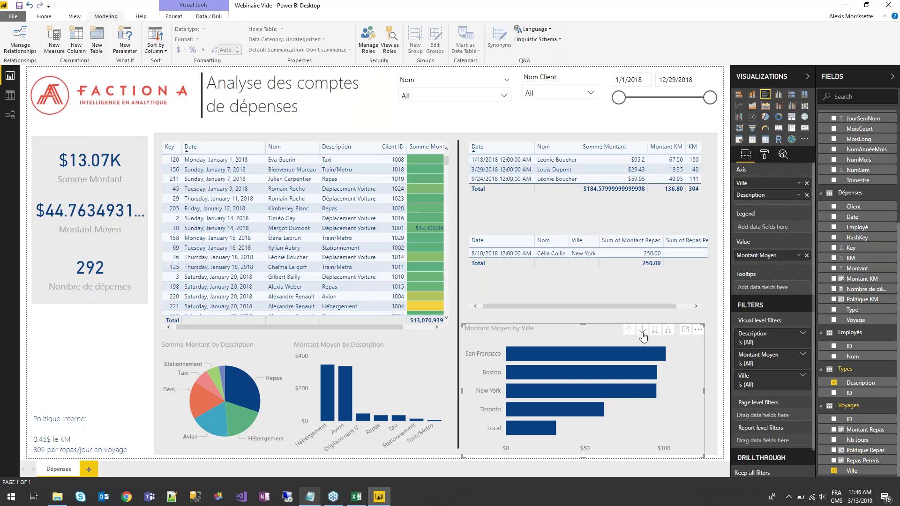
left_click(643, 332)
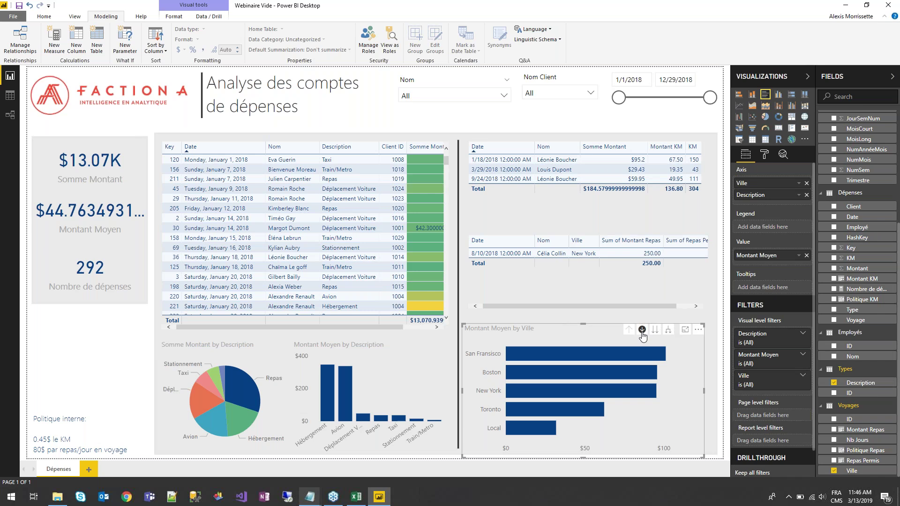
- Drill down into the San Fransisco bar to examine its expenses by Description, and drill back up to Ville
mouse_move(542, 358)
left_click(542, 358)
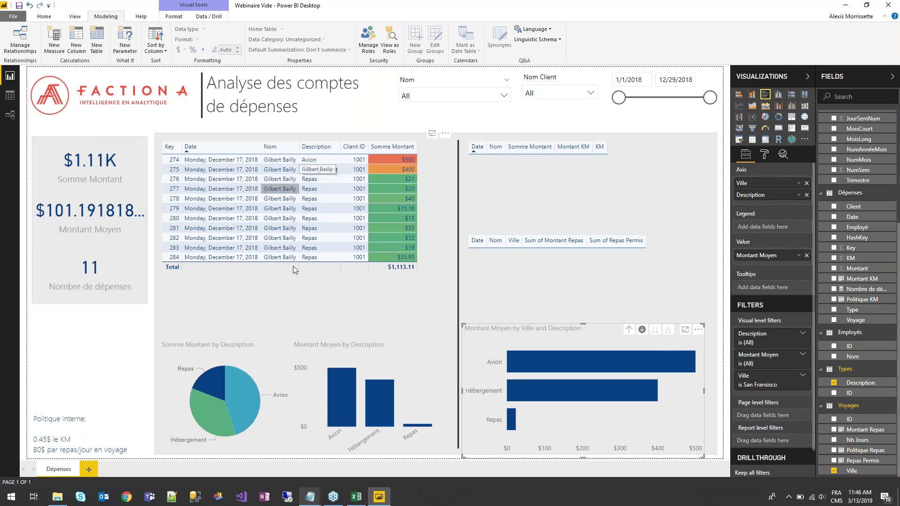
left_click(629, 330)
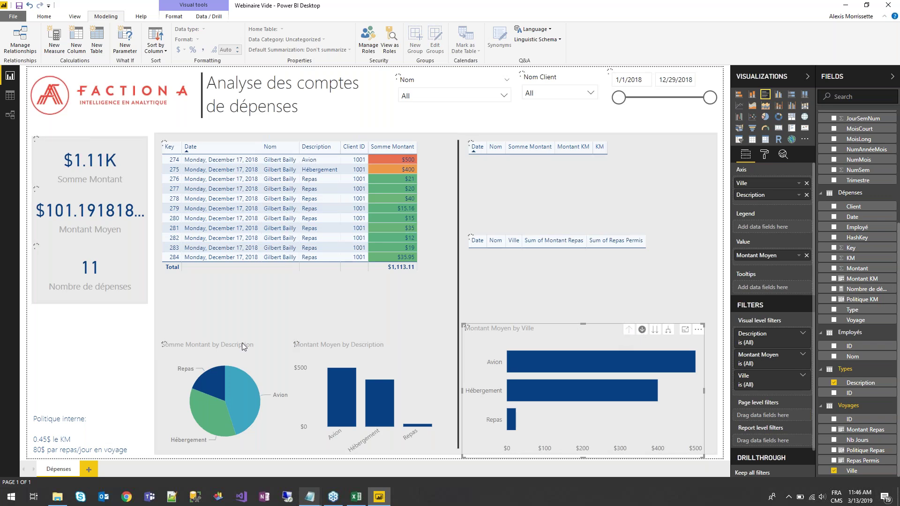
left_click(78, 348)
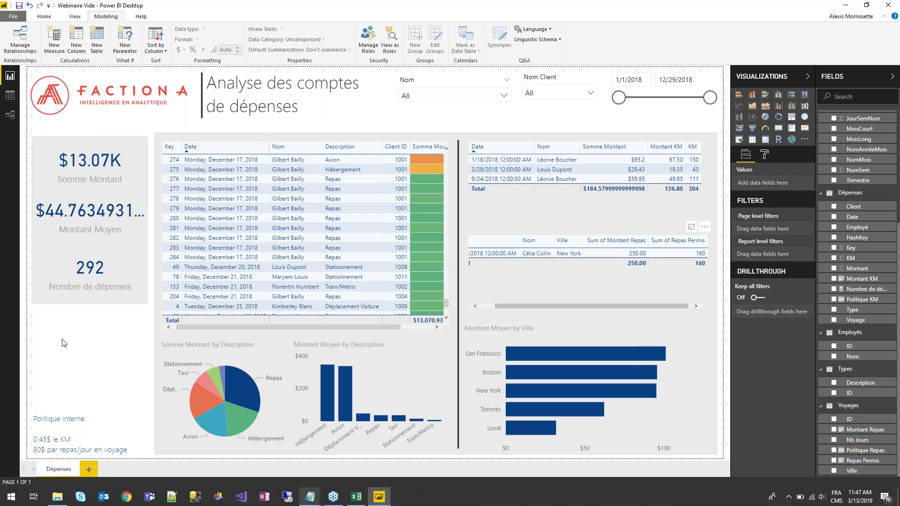
- Open the Dépenses table in Data view and copy the RepasWeekEnd formula from Dax.txt in Notepad
left_click(14, 97)
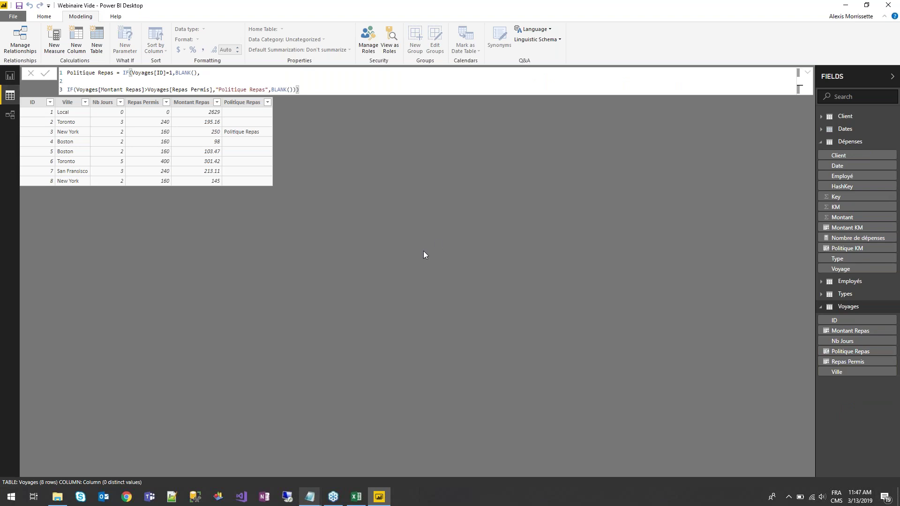
left_click(848, 142)
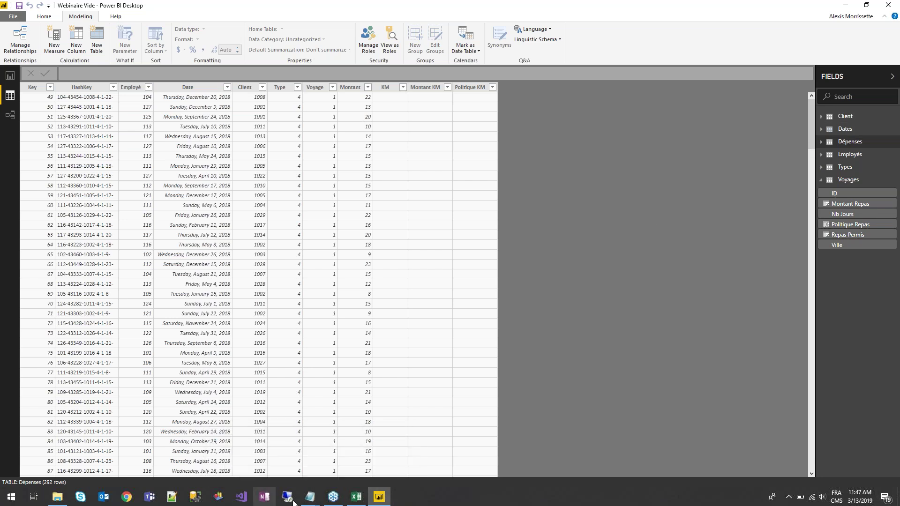
mouse_move(309, 497)
left_click(327, 465)
scroll(207, 281, "down", 3)
left_click_drag(207, 345, 23, 337)
left_click_drag(407, 313, 23, 314)
key("ctrl+c")
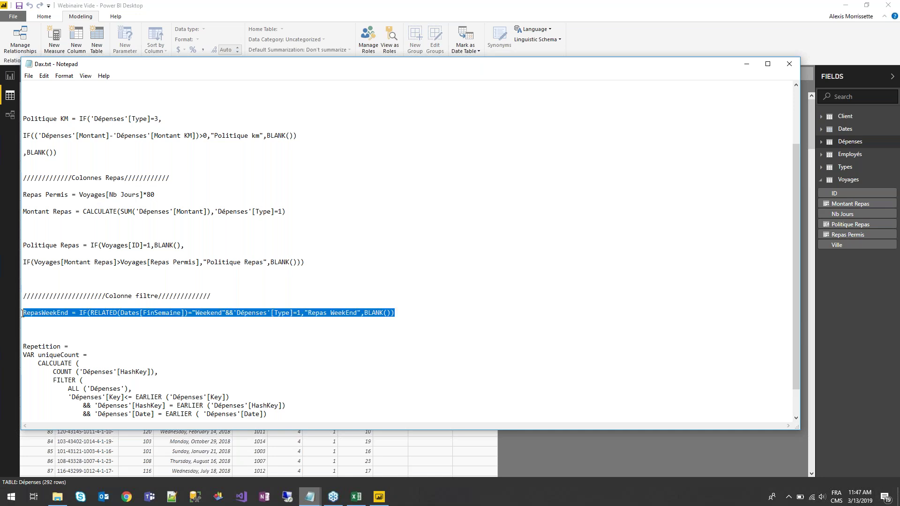
- Return to Power BI and add the copied RepasWeekEnd formula as a new calculated column of Dépenses
left_click(682, 468)
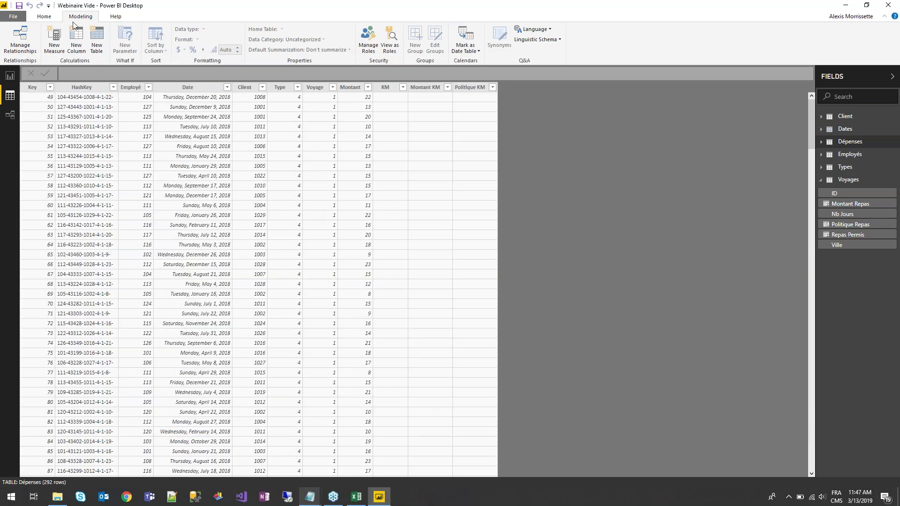
left_click(77, 47)
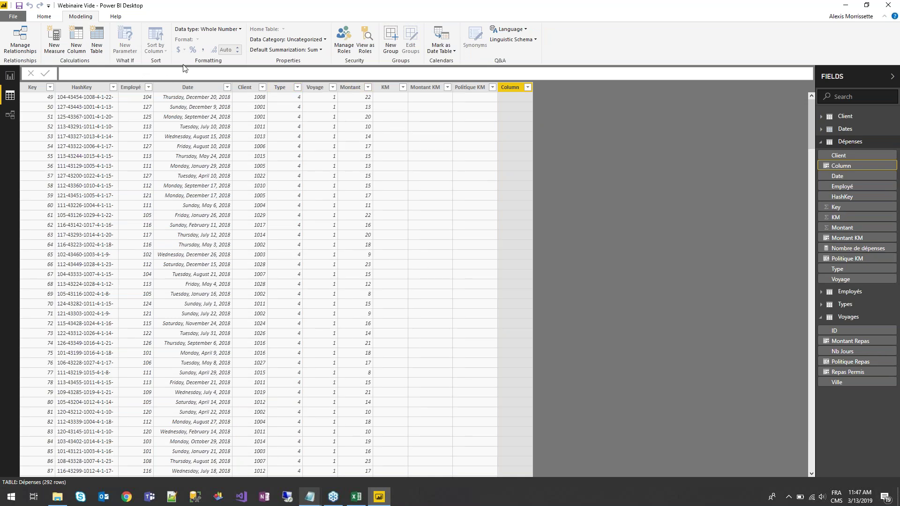
left_click(134, 72)
key("ctrl+a")
key("ctrl+v")
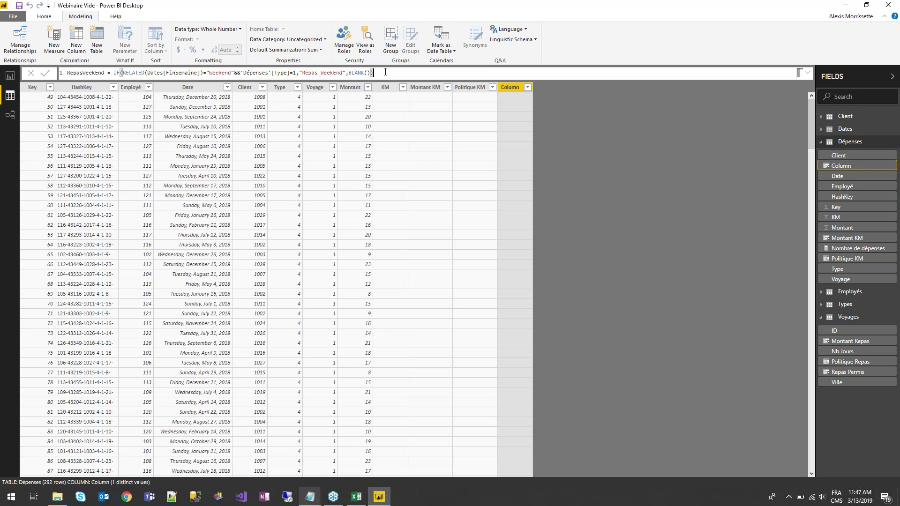
key("Return")
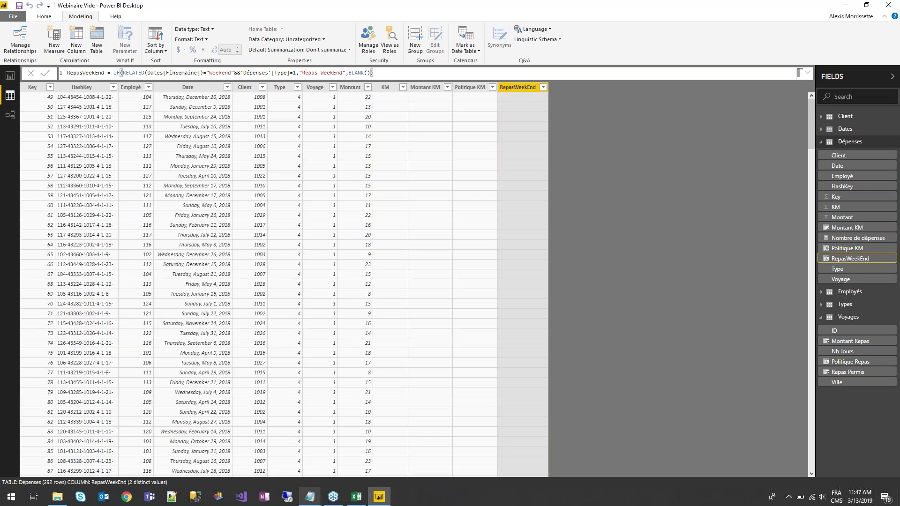
- Copy the Repetition formula from Dax.txt in Notepad and add it as a calculated column of Dépenses in Power BI
mouse_move(310, 496)
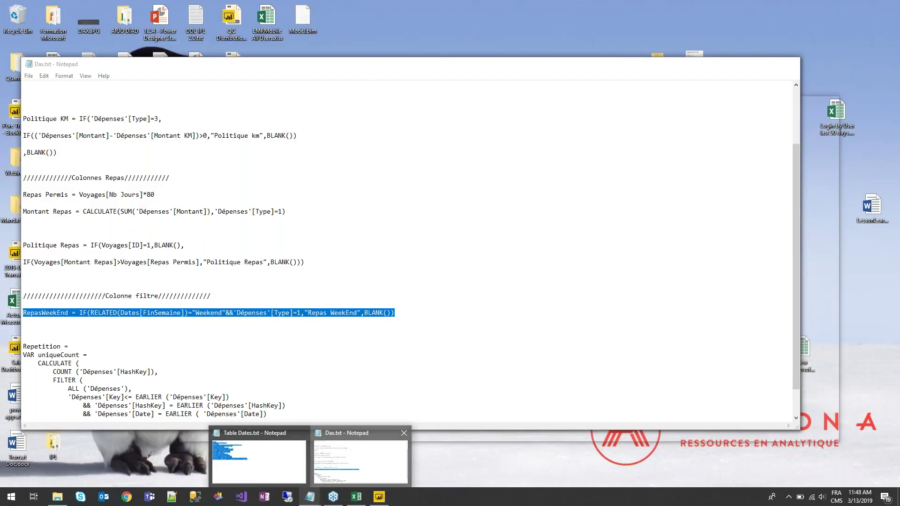
left_click(330, 455)
left_click_drag(205, 417, 18, 316)
key("ctrl+c")
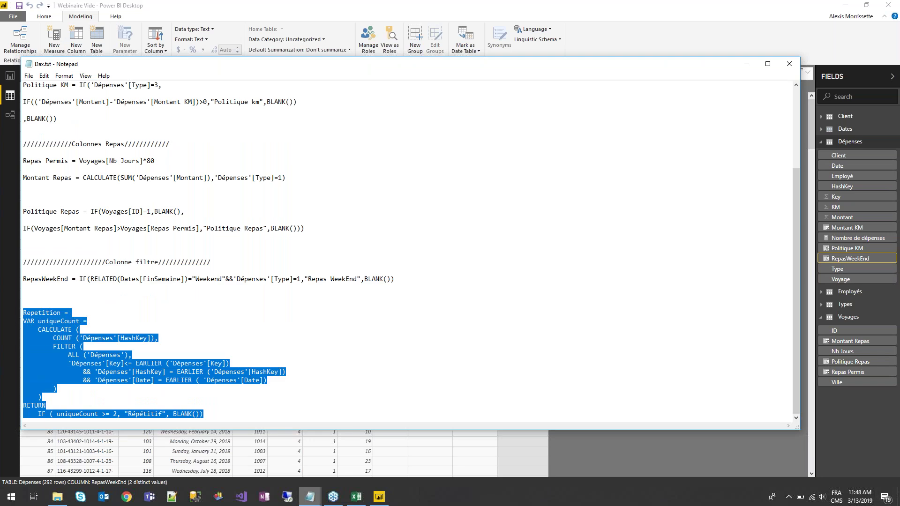
left_click(646, 448)
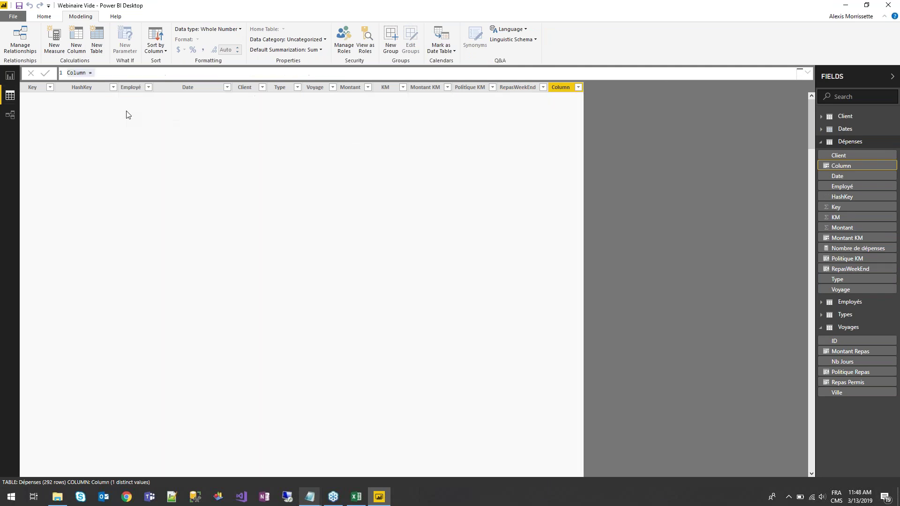
key("ctrl+v")
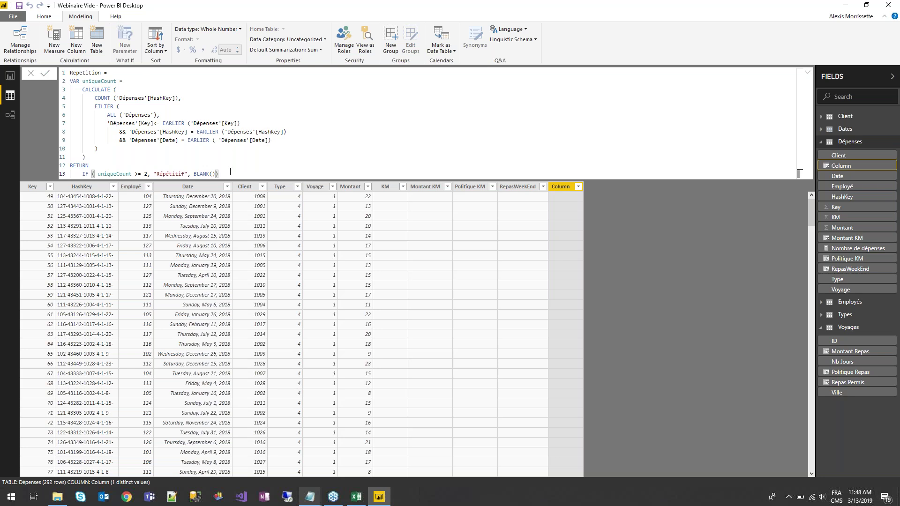
key("Return")
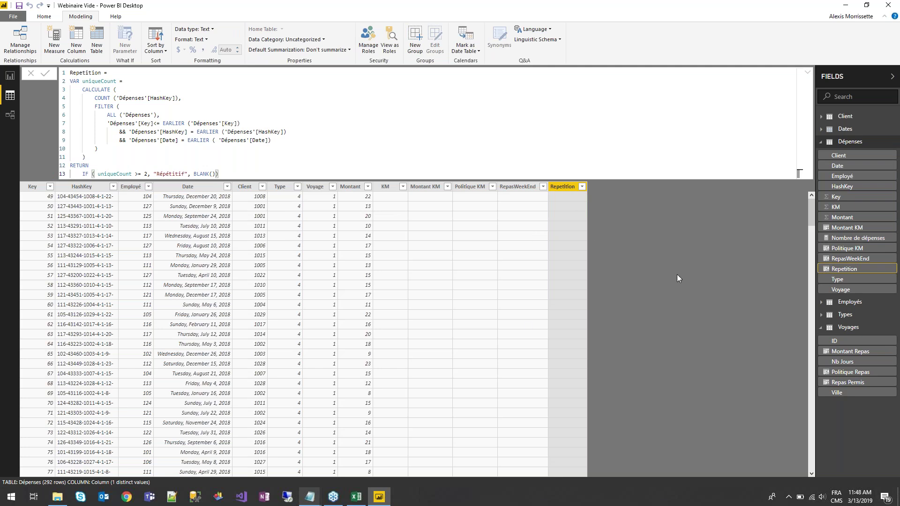
- In Report view, insert a slicer on RepasWeekEnd of Dépenses below the Nombre de dépenses card
left_click(9, 76)
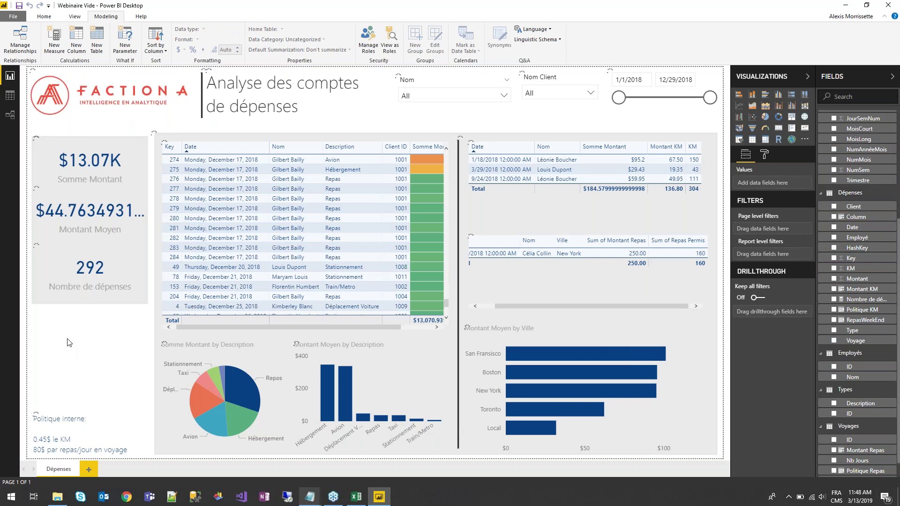
left_click(740, 140)
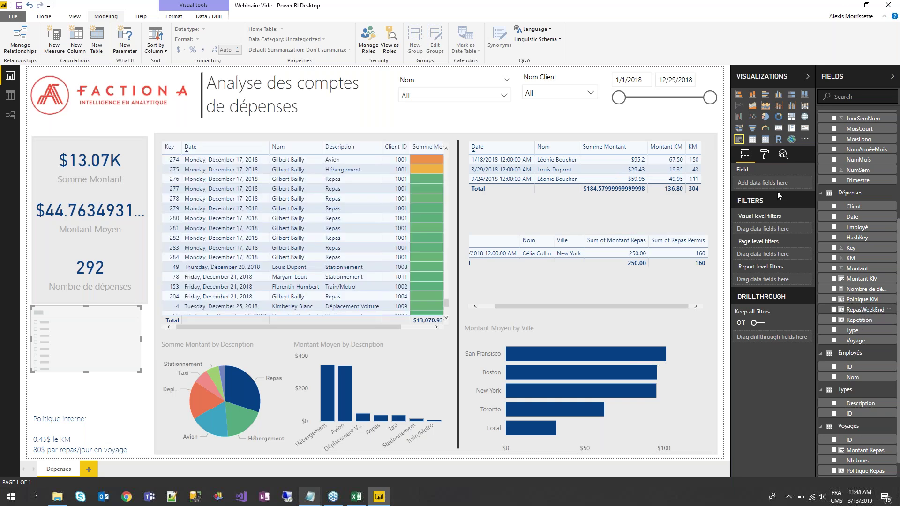
left_click_drag(865, 310, 109, 352)
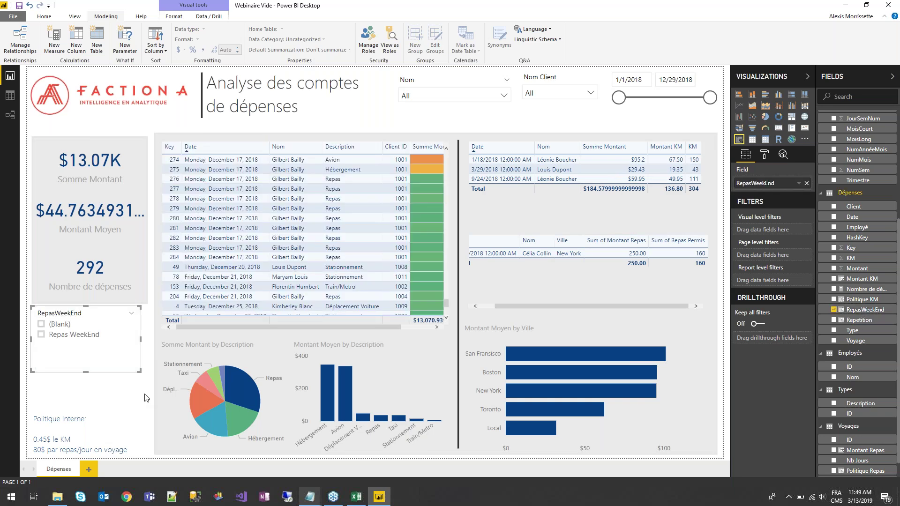
left_click(92, 385)
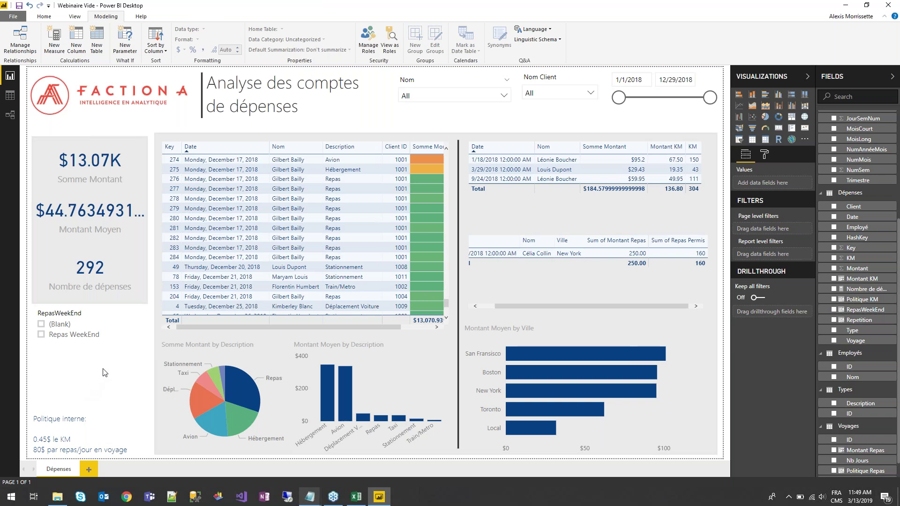
- Duplicate the RepasWeekEnd slicer, place the copy beneath it, and replace the copy's field with Repetition
left_click(113, 377)
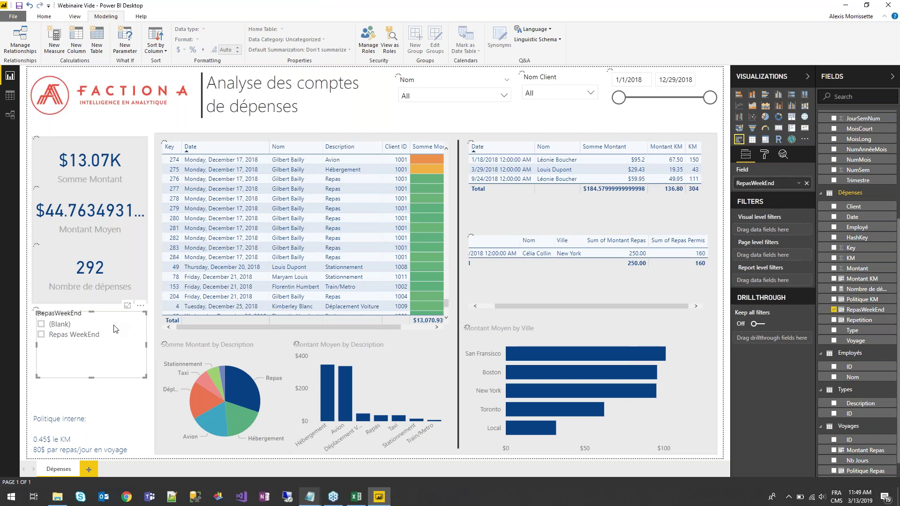
key("ctrl+c")
key("ctrl+v")
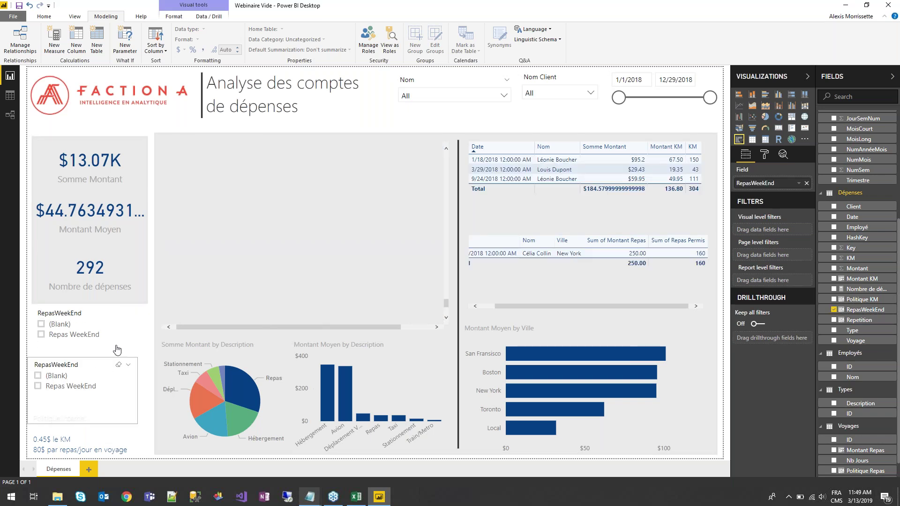
left_click_drag(116, 349, 120, 358)
left_click_drag(868, 323, 776, 186)
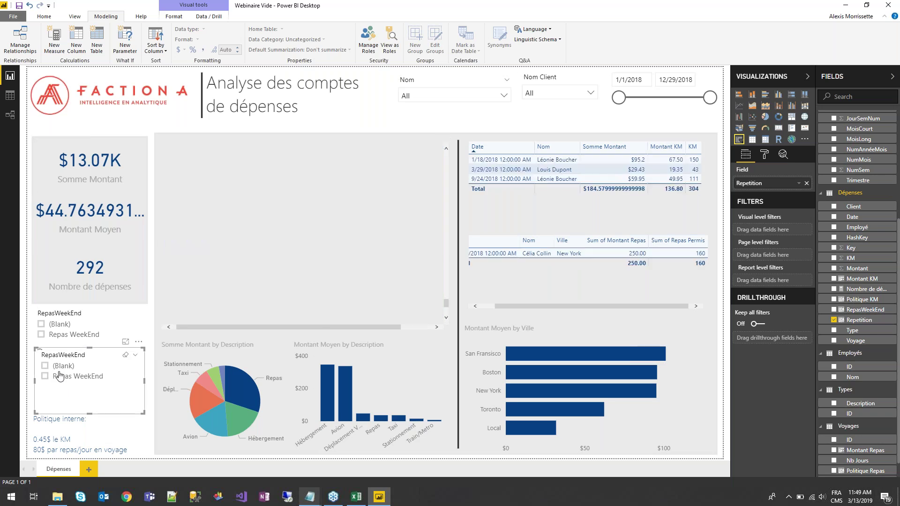
- Filter the report to Repas WeekEnd and cross-highlight the visuals with the expense row whose Key is 229
left_click(42, 335)
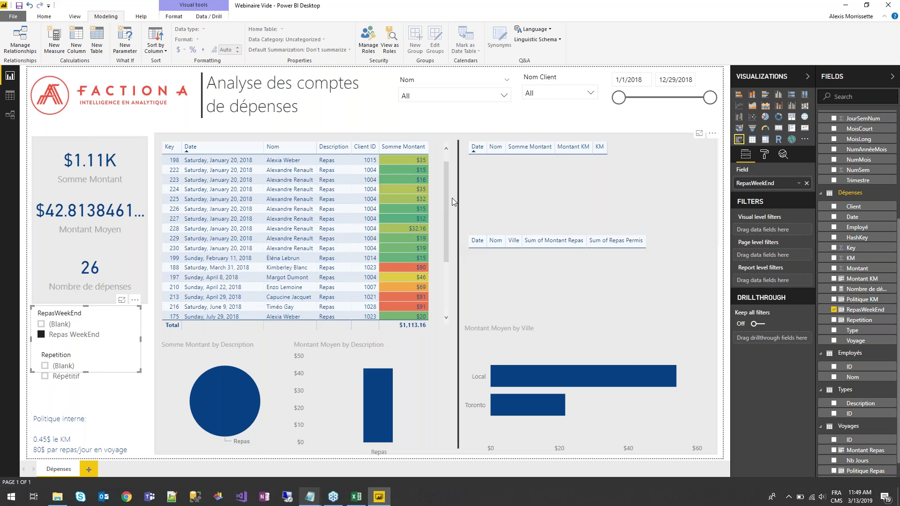
scroll(452, 198, "up", 3)
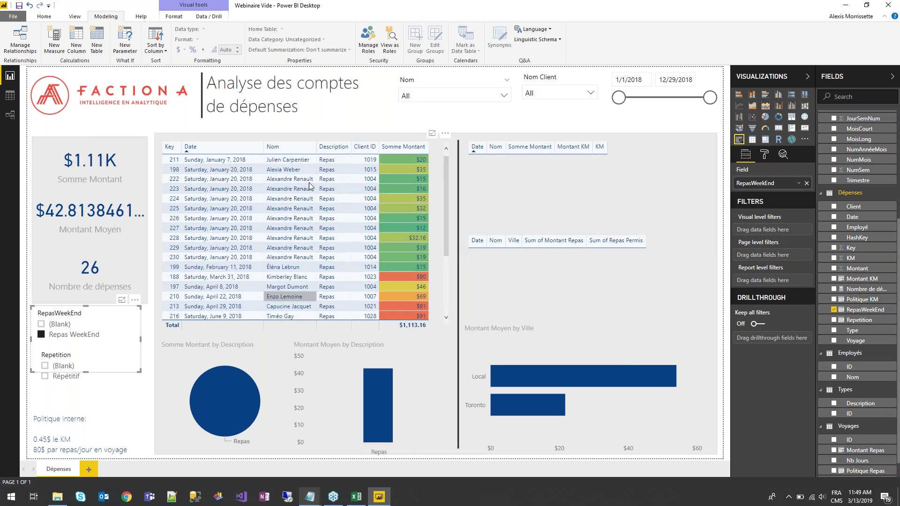
left_click(289, 248)
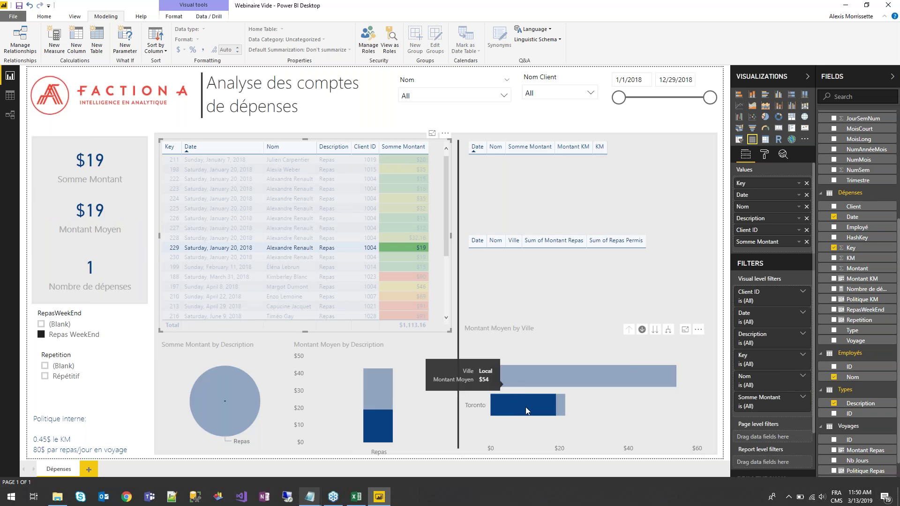
- Replace the row highlight and Repas WeekEnd filter with a Répétitif filter to review the repeated expenses, and clear that filter
left_click(212, 247)
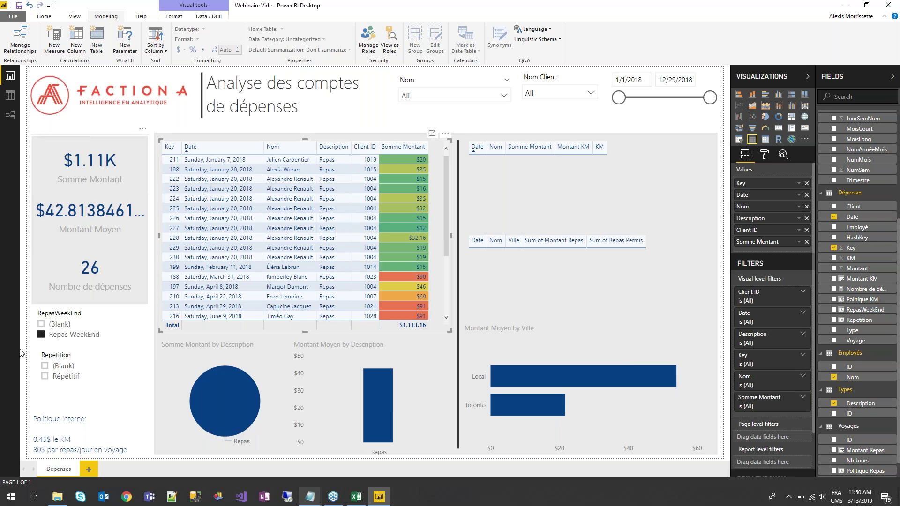
left_click(41, 335)
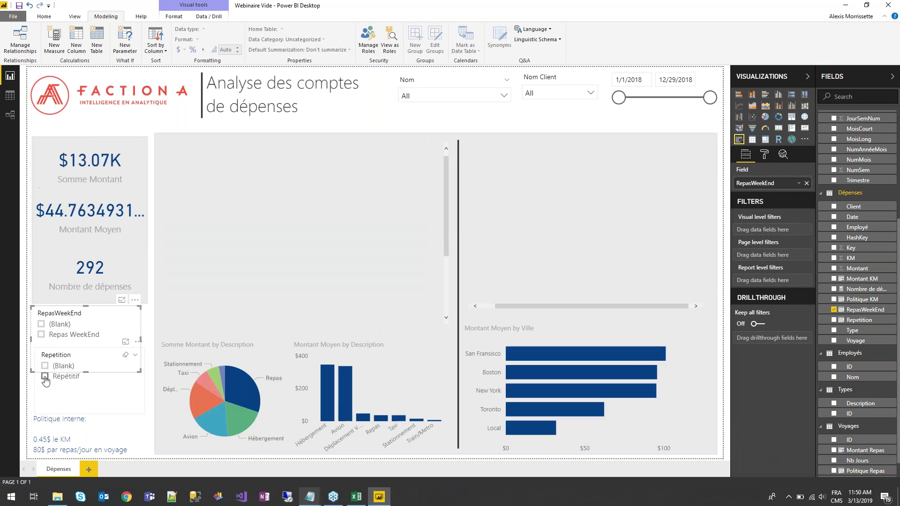
left_click(45, 378)
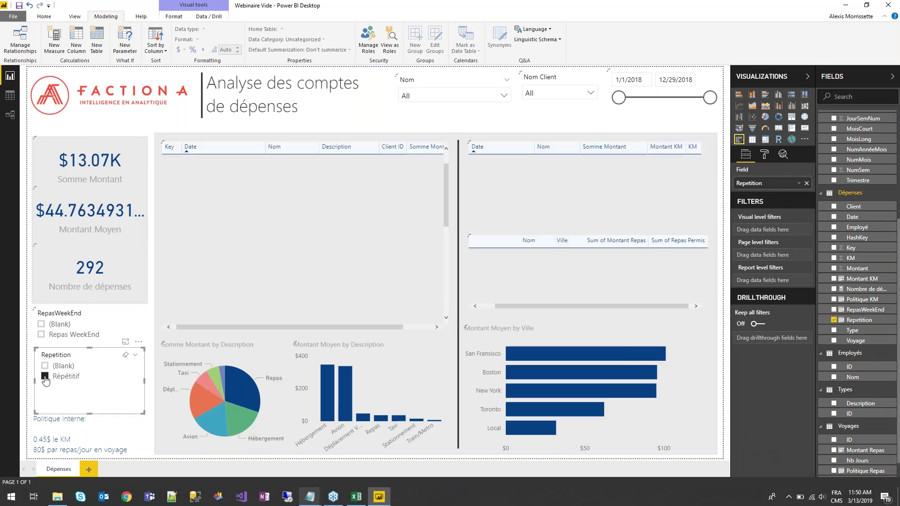
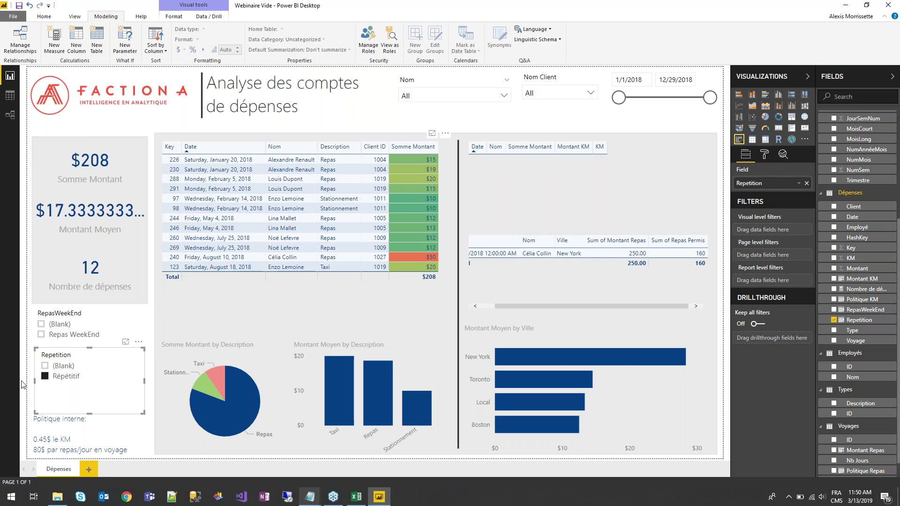
left_click(45, 380)
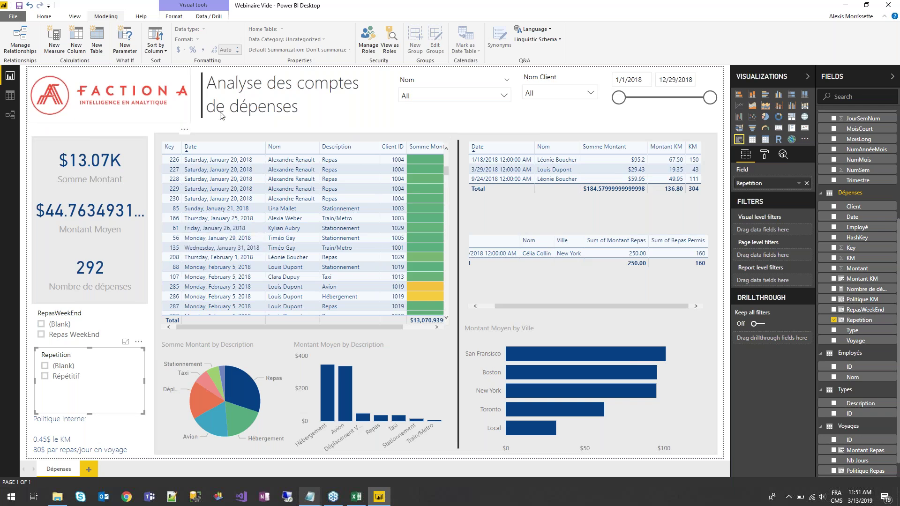
left_click(386, 114)
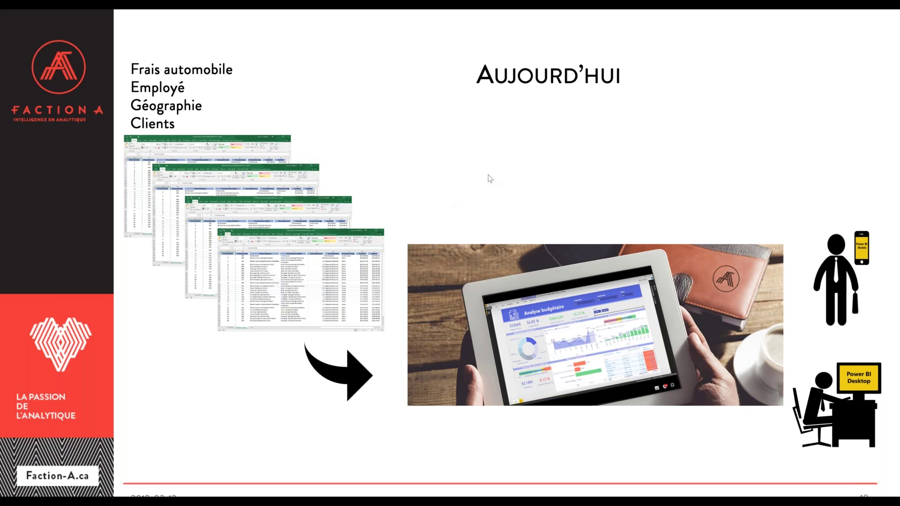
left_click(488, 176)
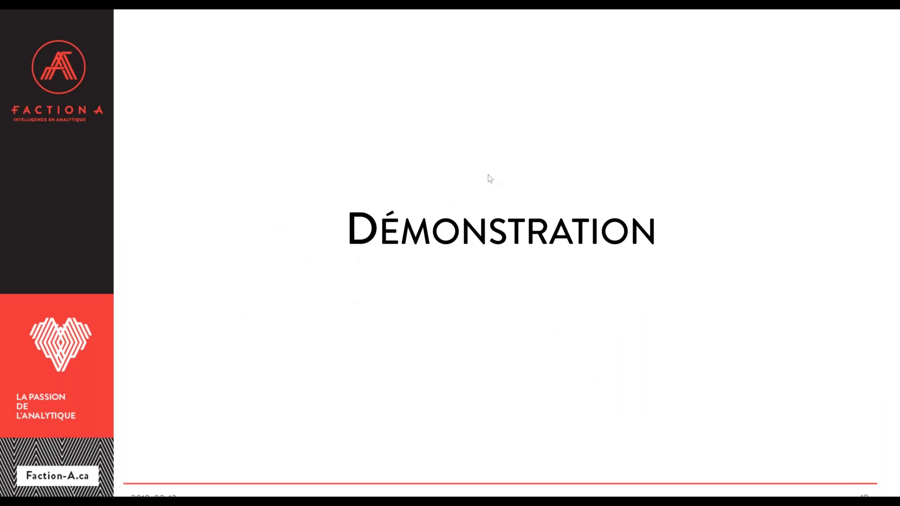